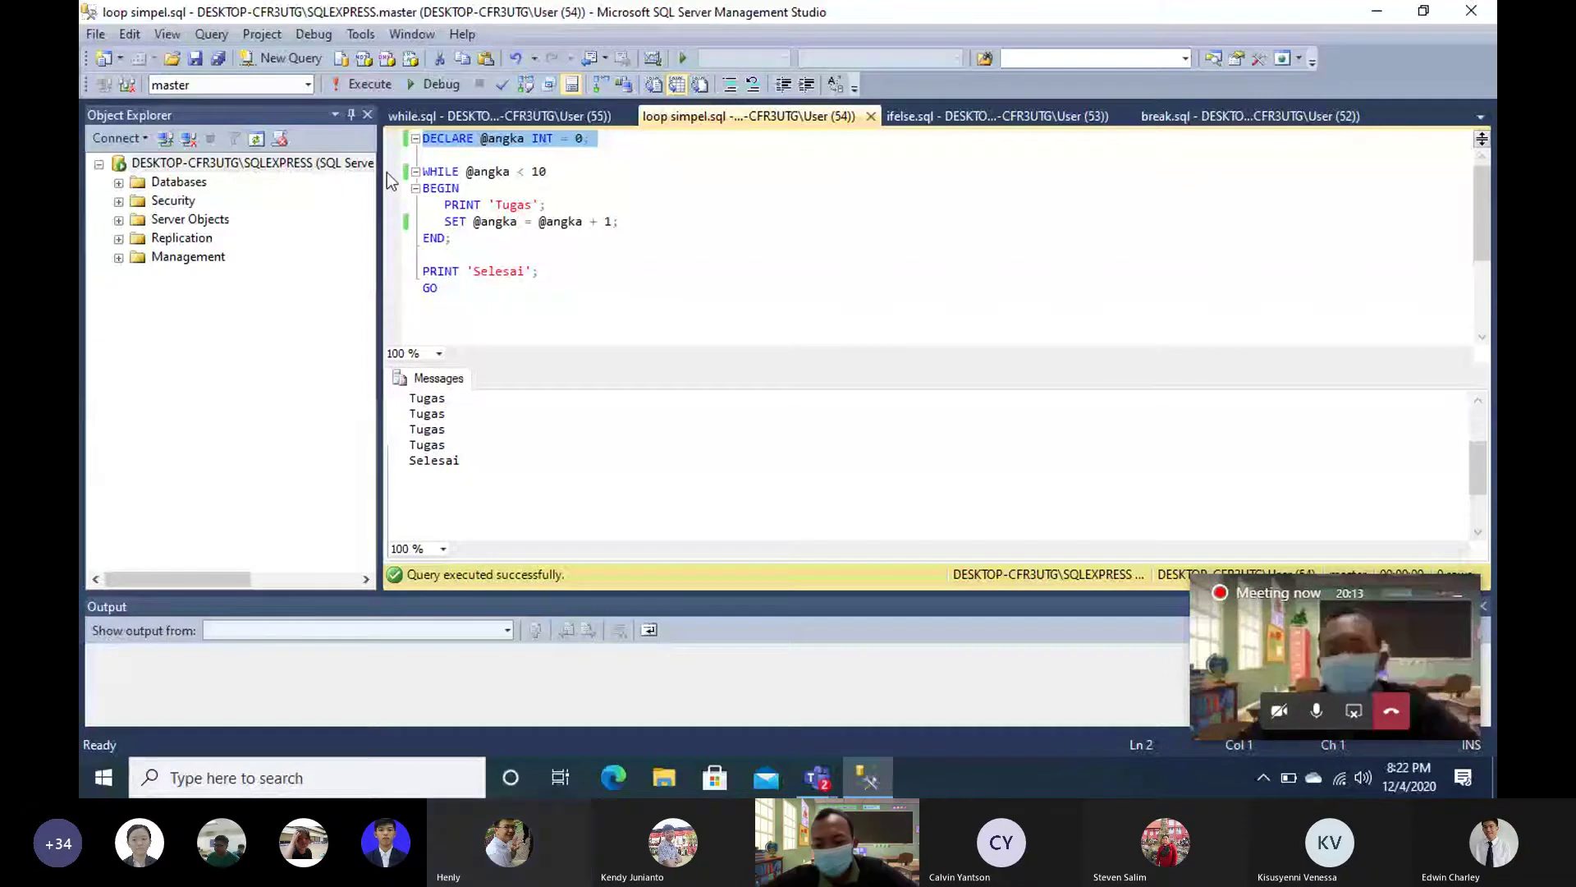
pyautogui.moveTo(829, 772)
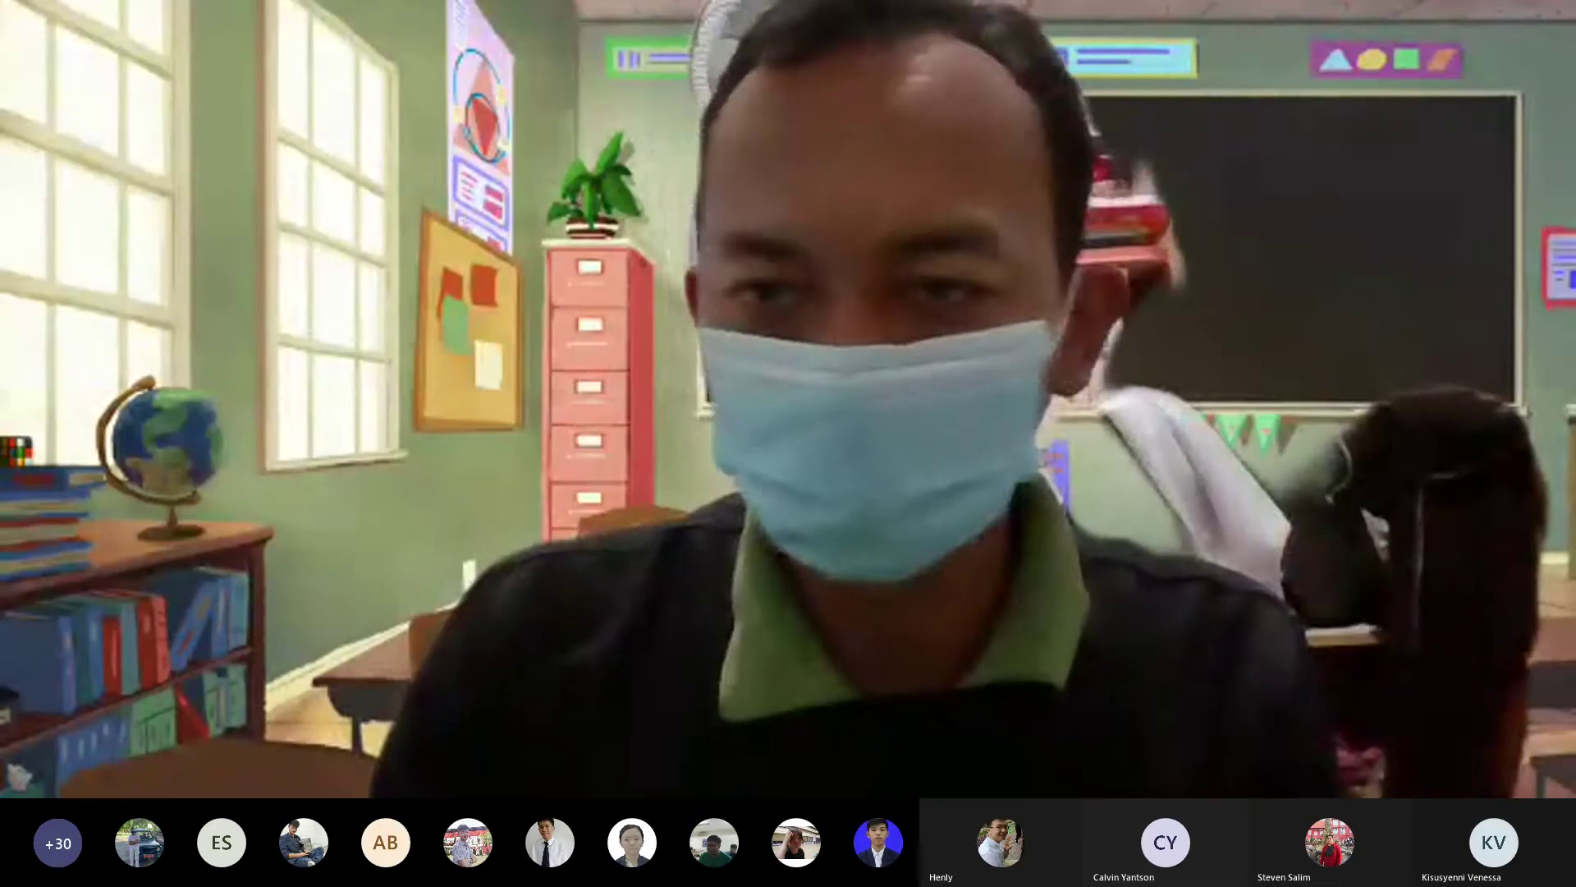
pyautogui.click(1353, 716)
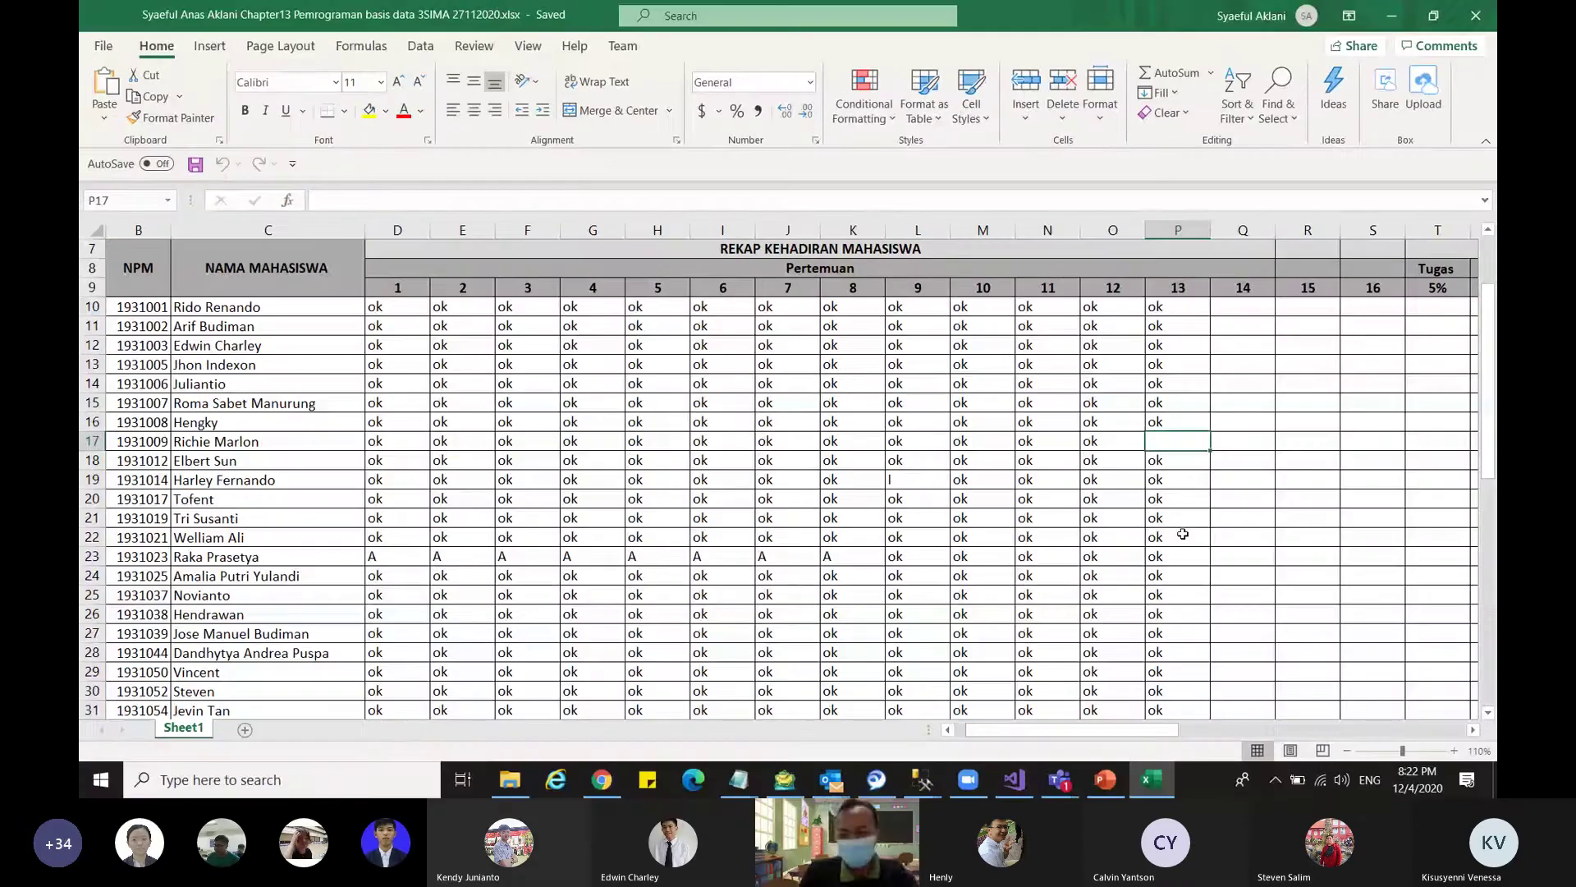
# - Examine the meeting 13 attendance marks in column P from cell P17 through the last student row
pyautogui.click(1183, 532)
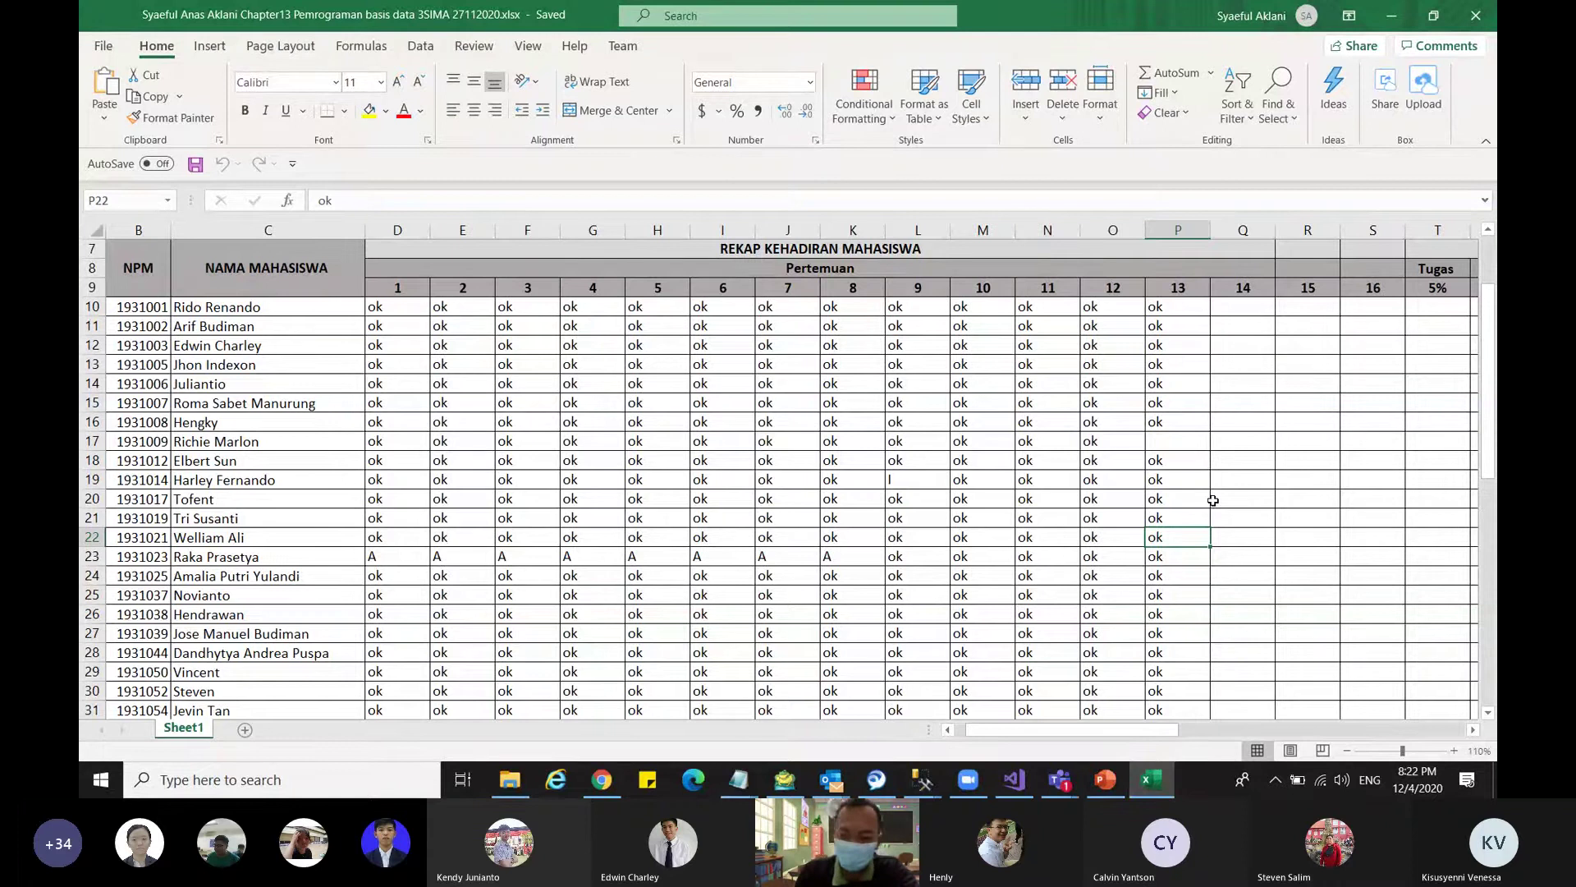
pyautogui.click(1180, 438)
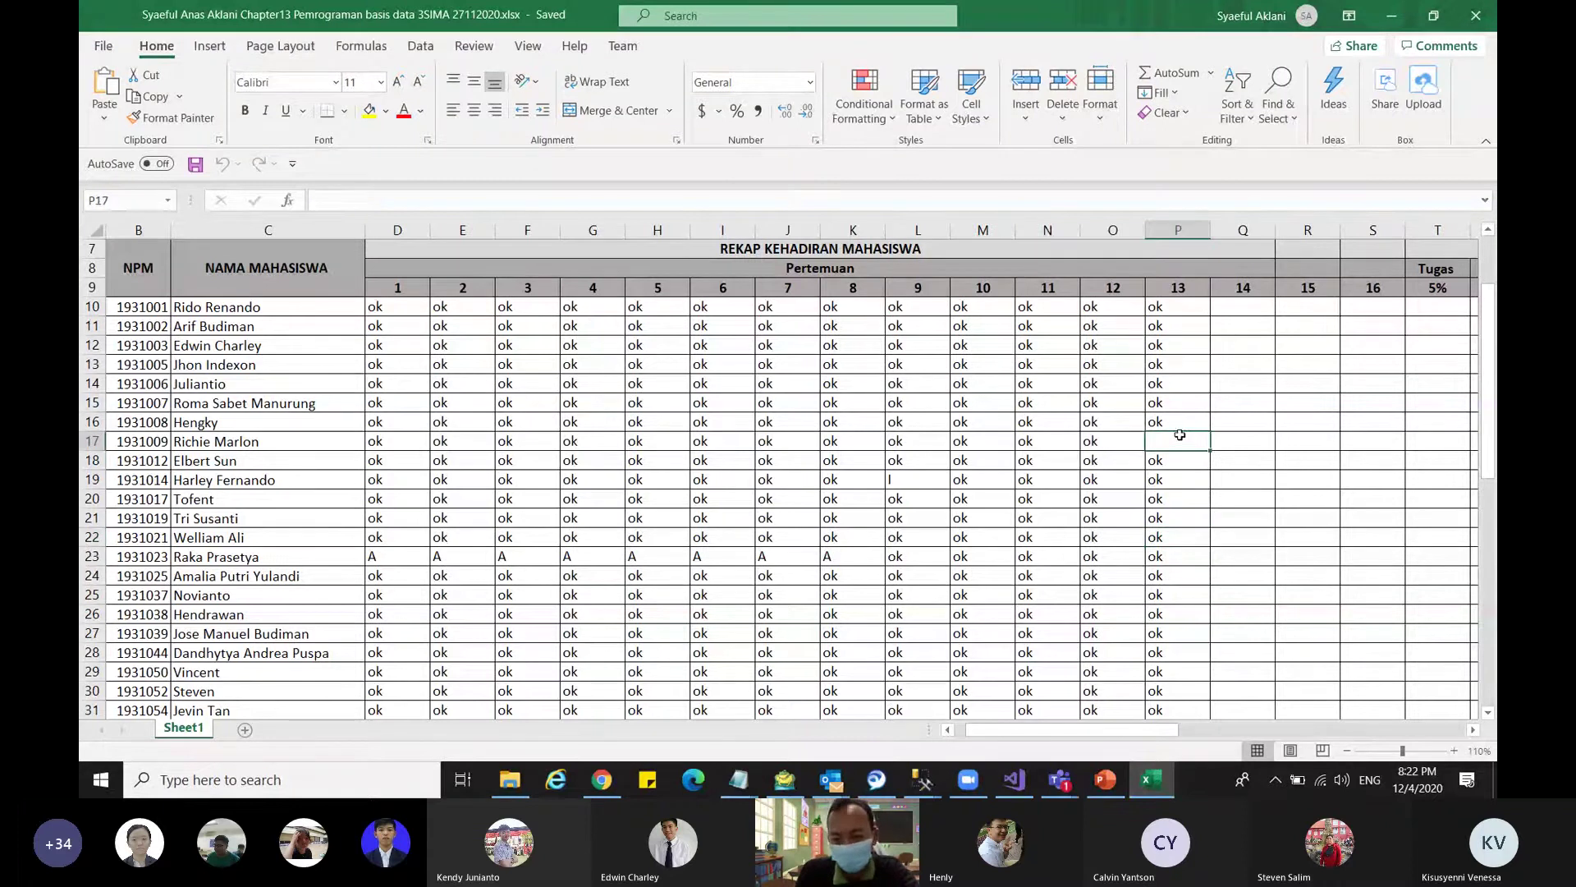
pyautogui.scroll(-2, 1179, 535)
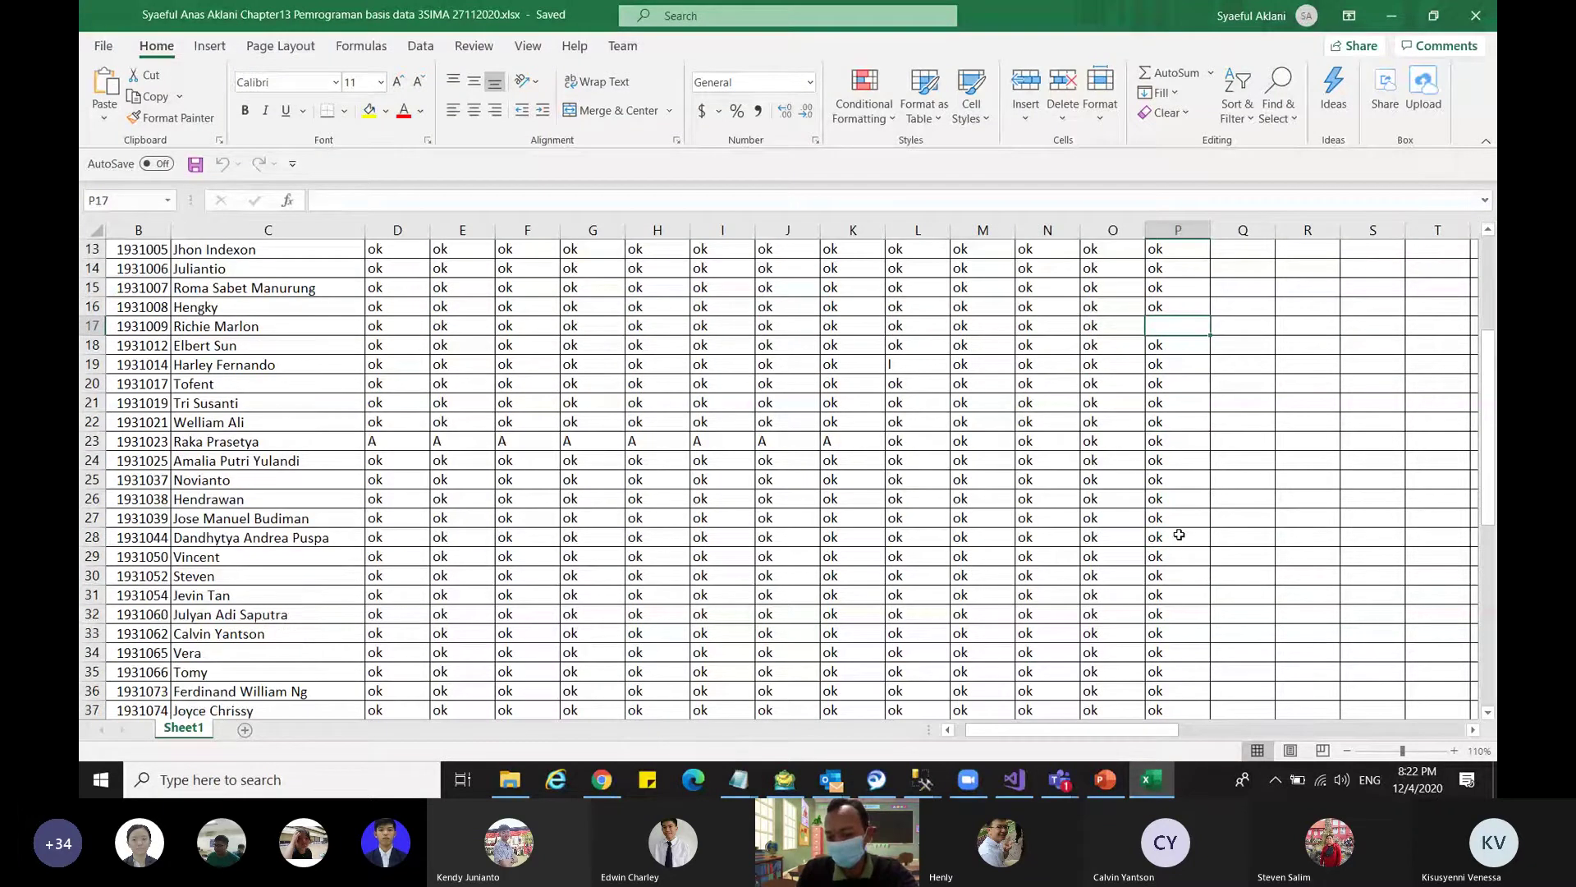
pyautogui.scroll(-1, 1179, 535)
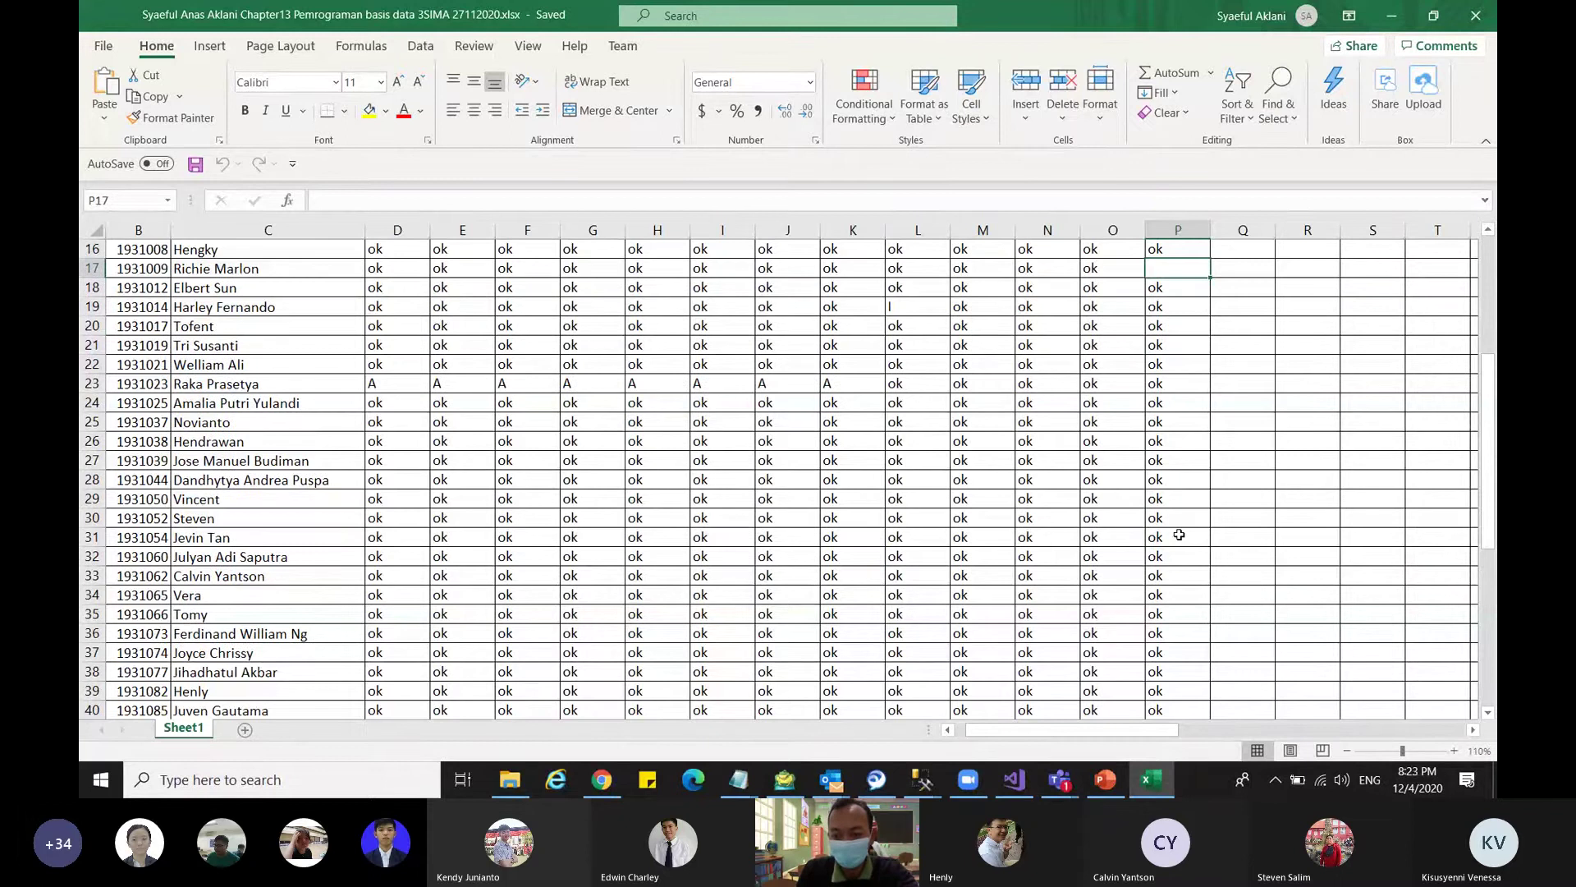
pyautogui.scroll(-6, 1178, 534)
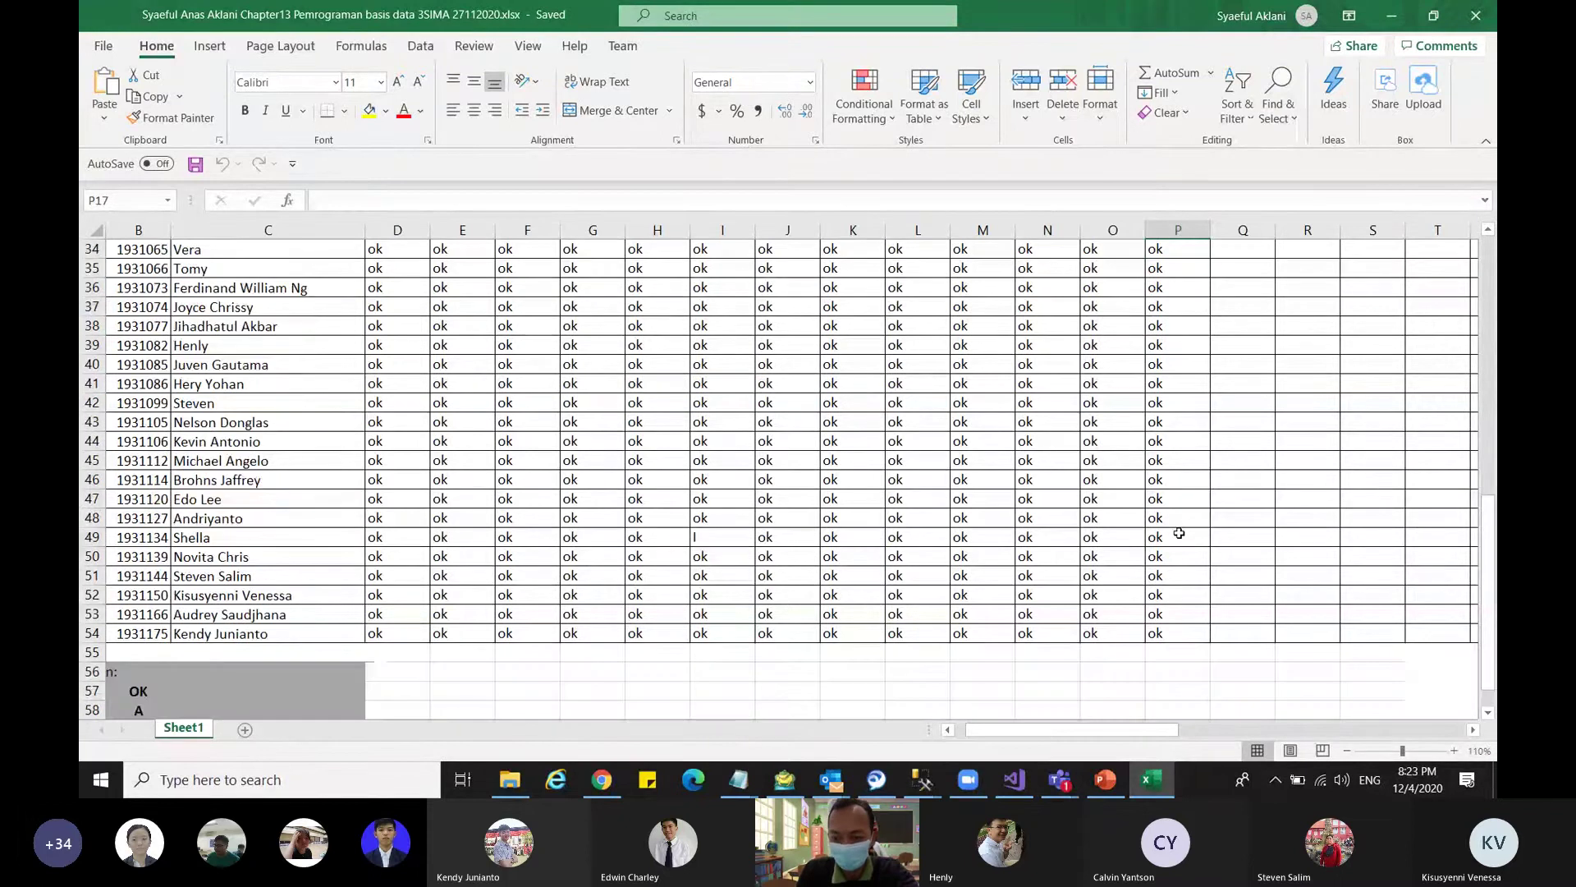
pyautogui.scroll(11, 1179, 534)
# - Mark the first three students present for meeting 14 by entering ok in cells Q10 to Q12
pyautogui.click(1243, 444)
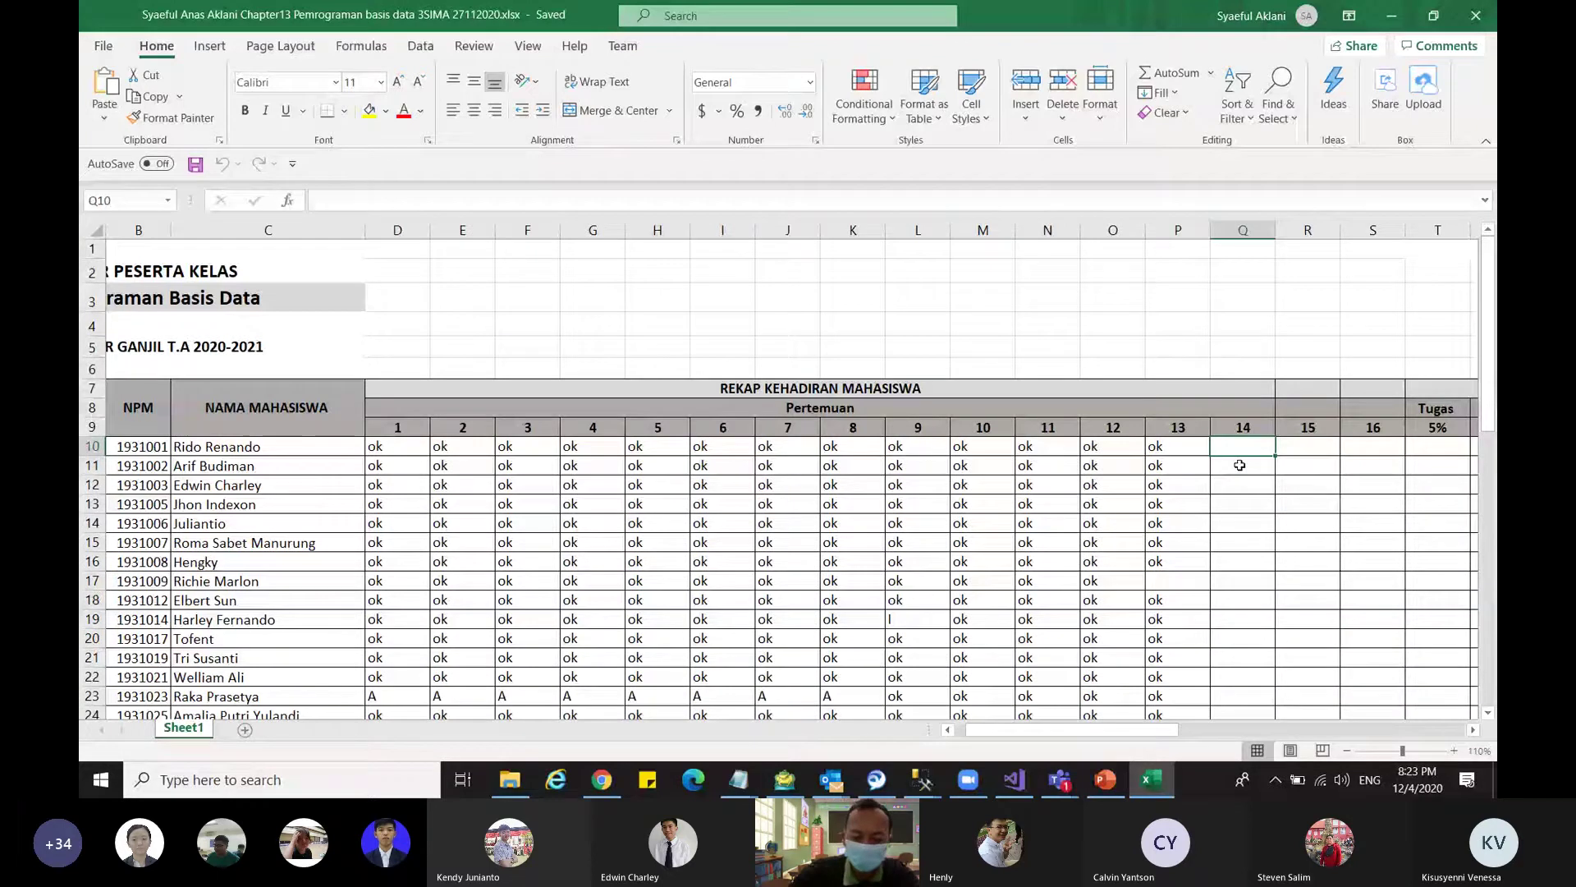
pyautogui.write('ok')
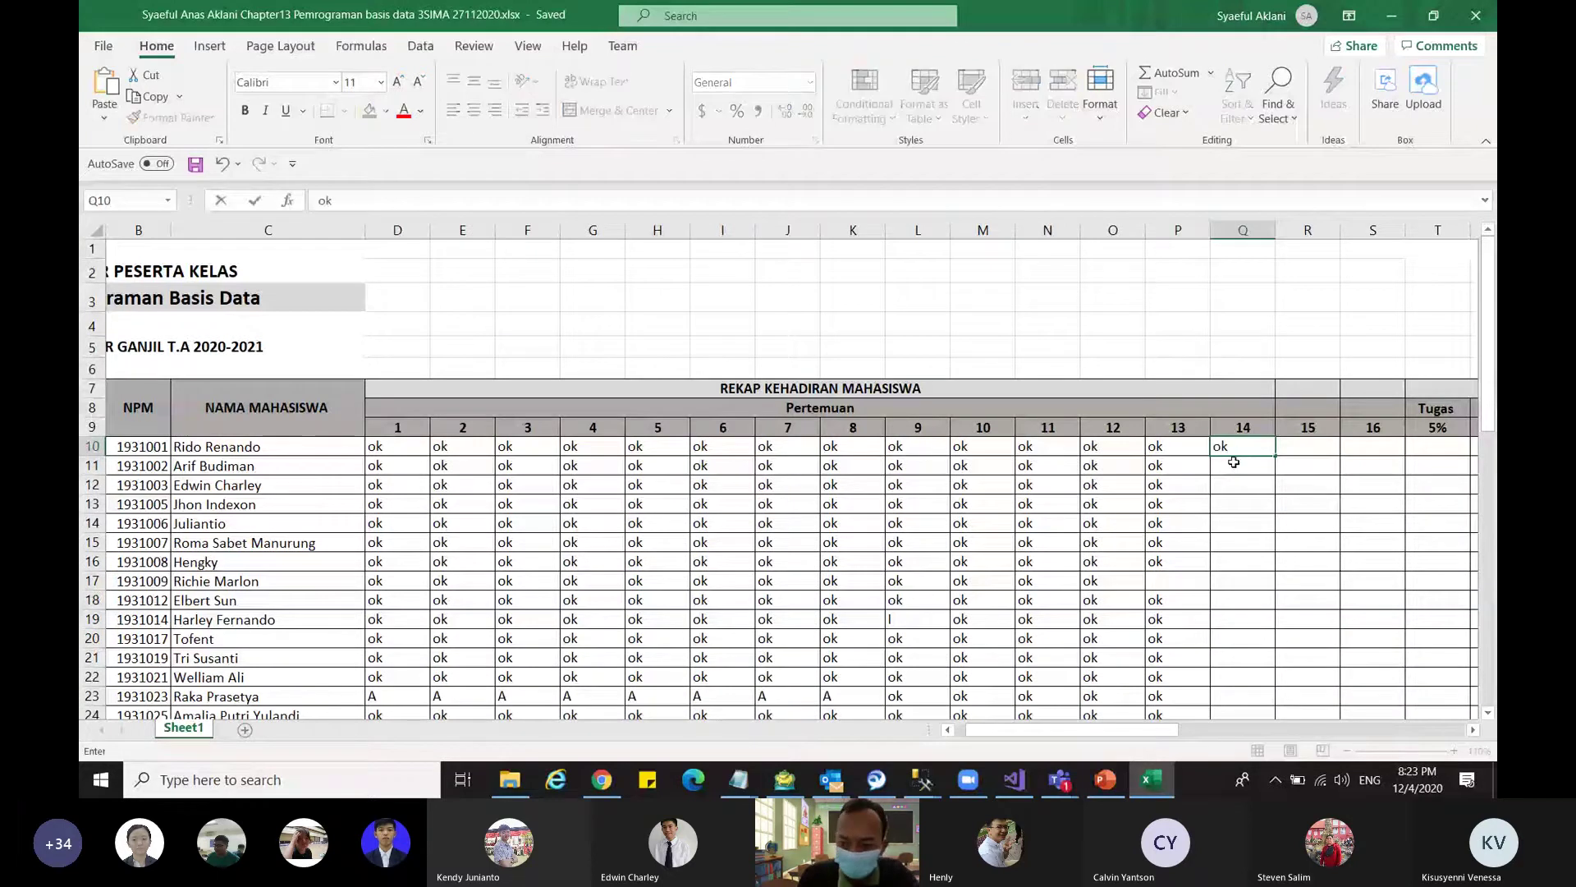
pyautogui.press('Return')
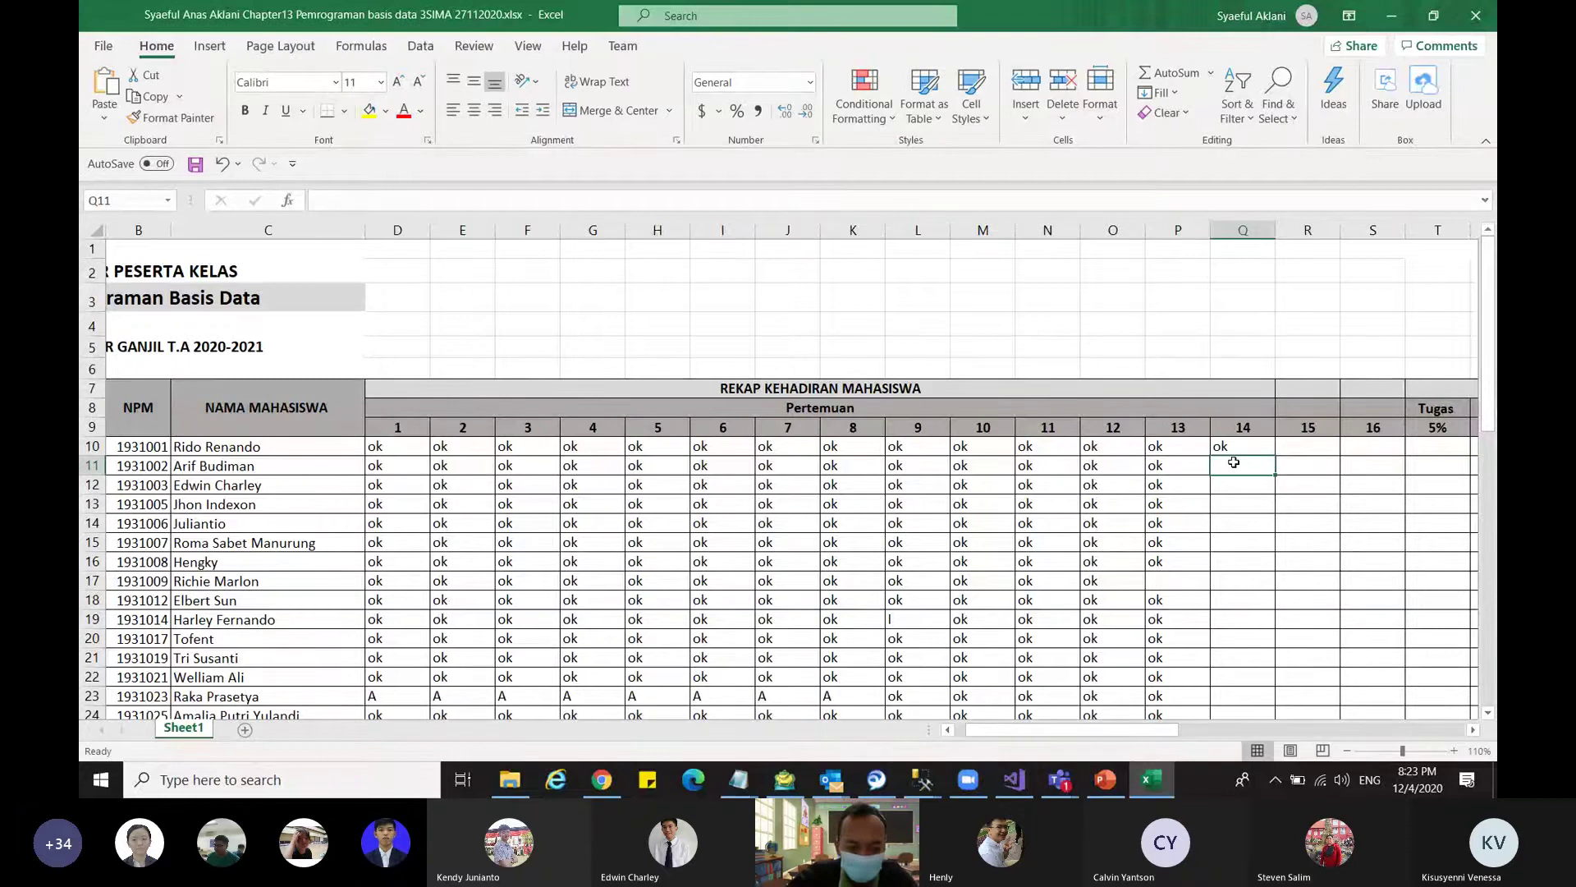
pyautogui.write('ok')
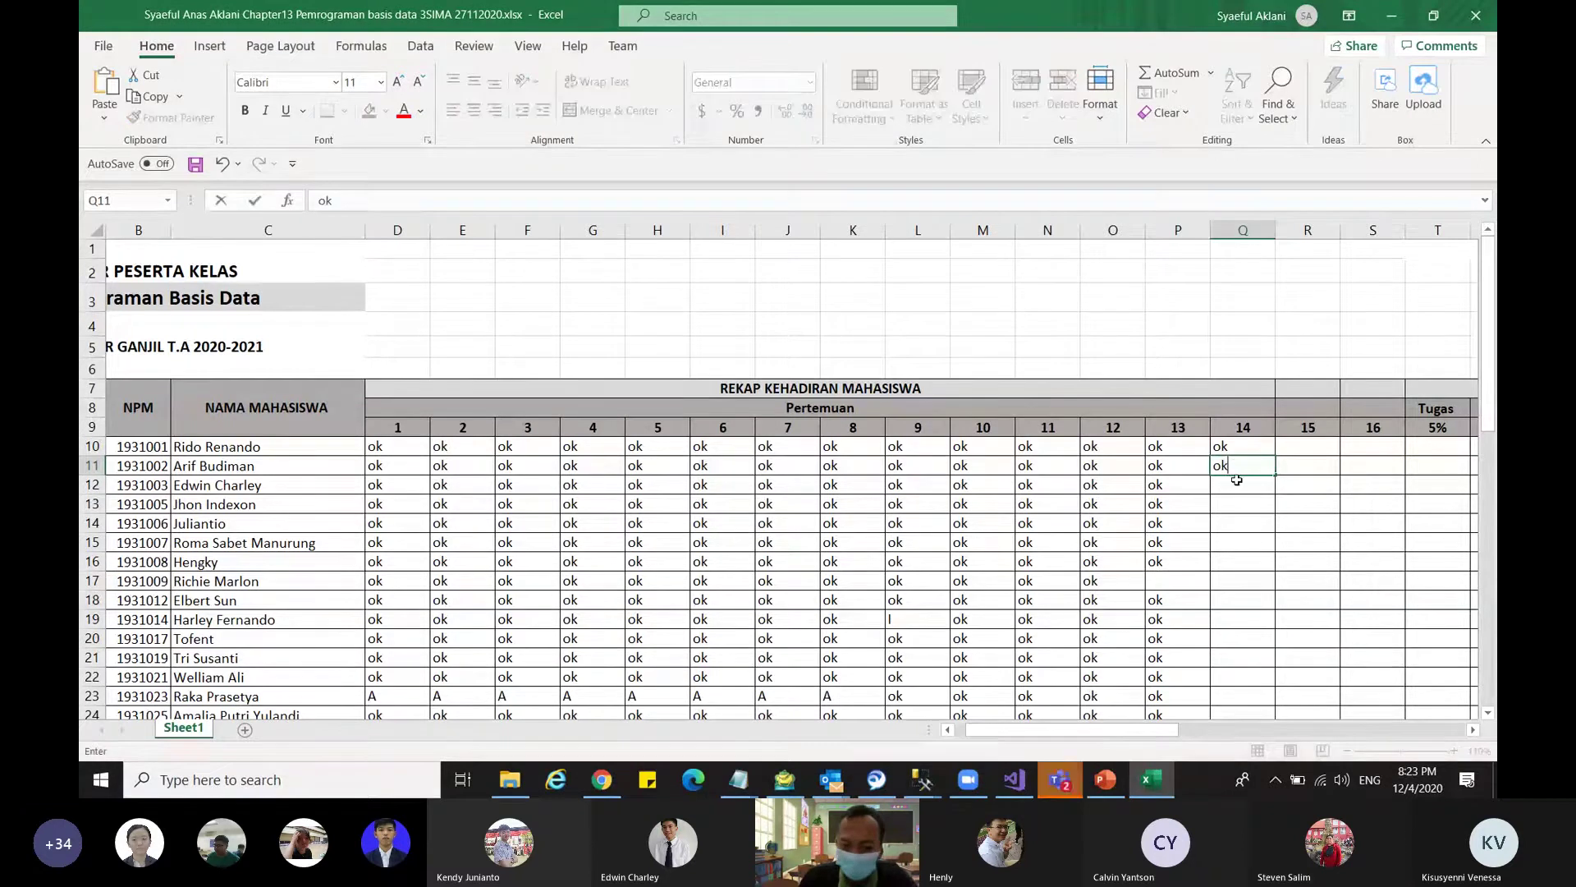
pyautogui.press('Return')
pyautogui.write('ok')
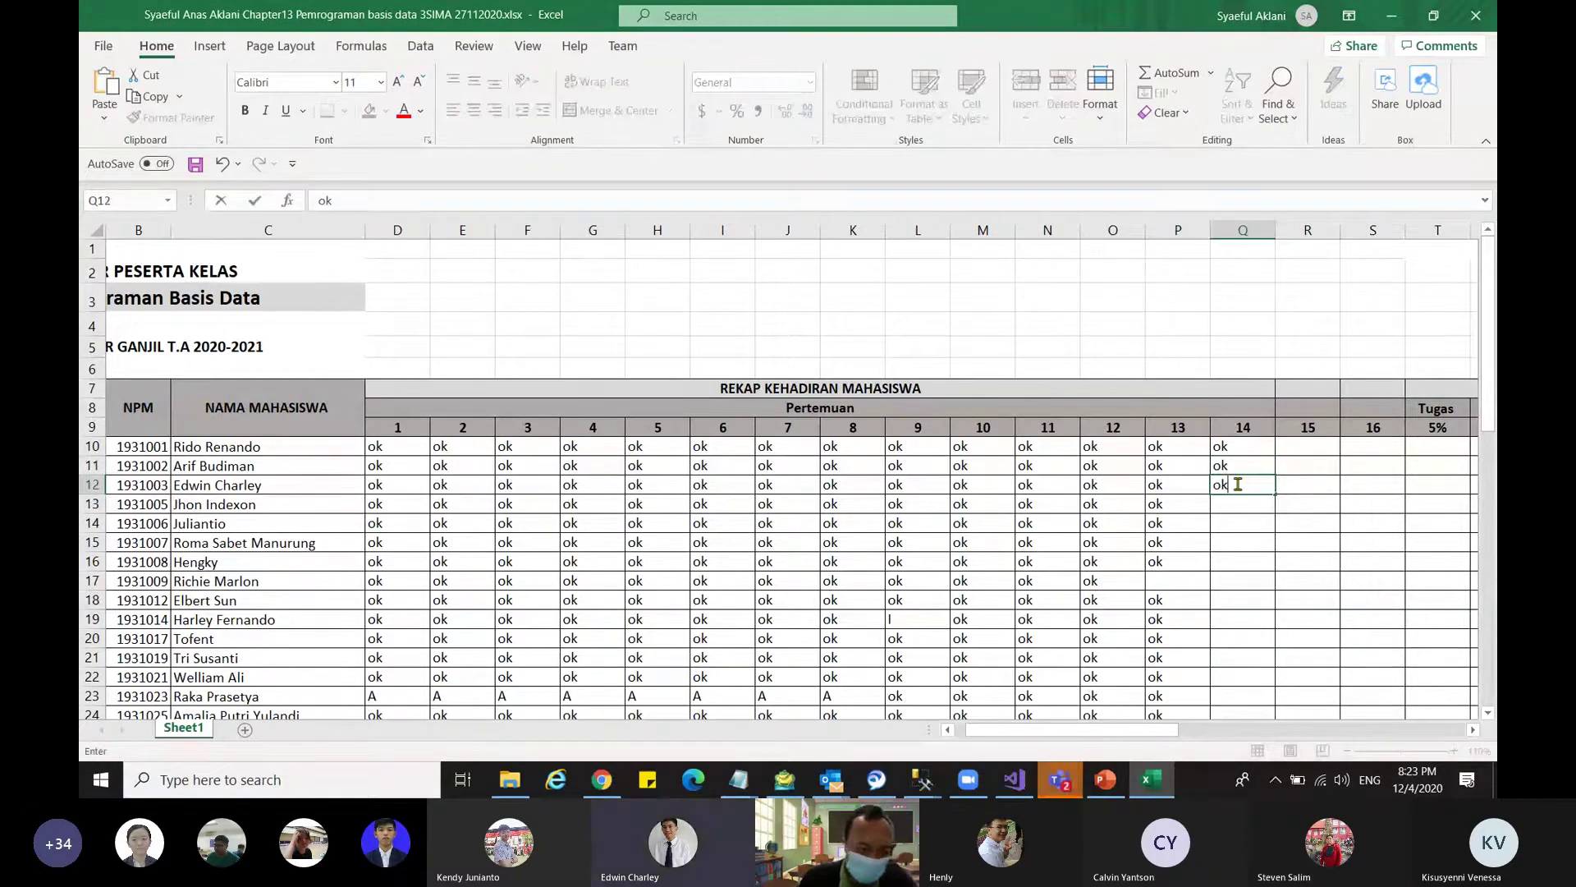
pyautogui.press('Return')
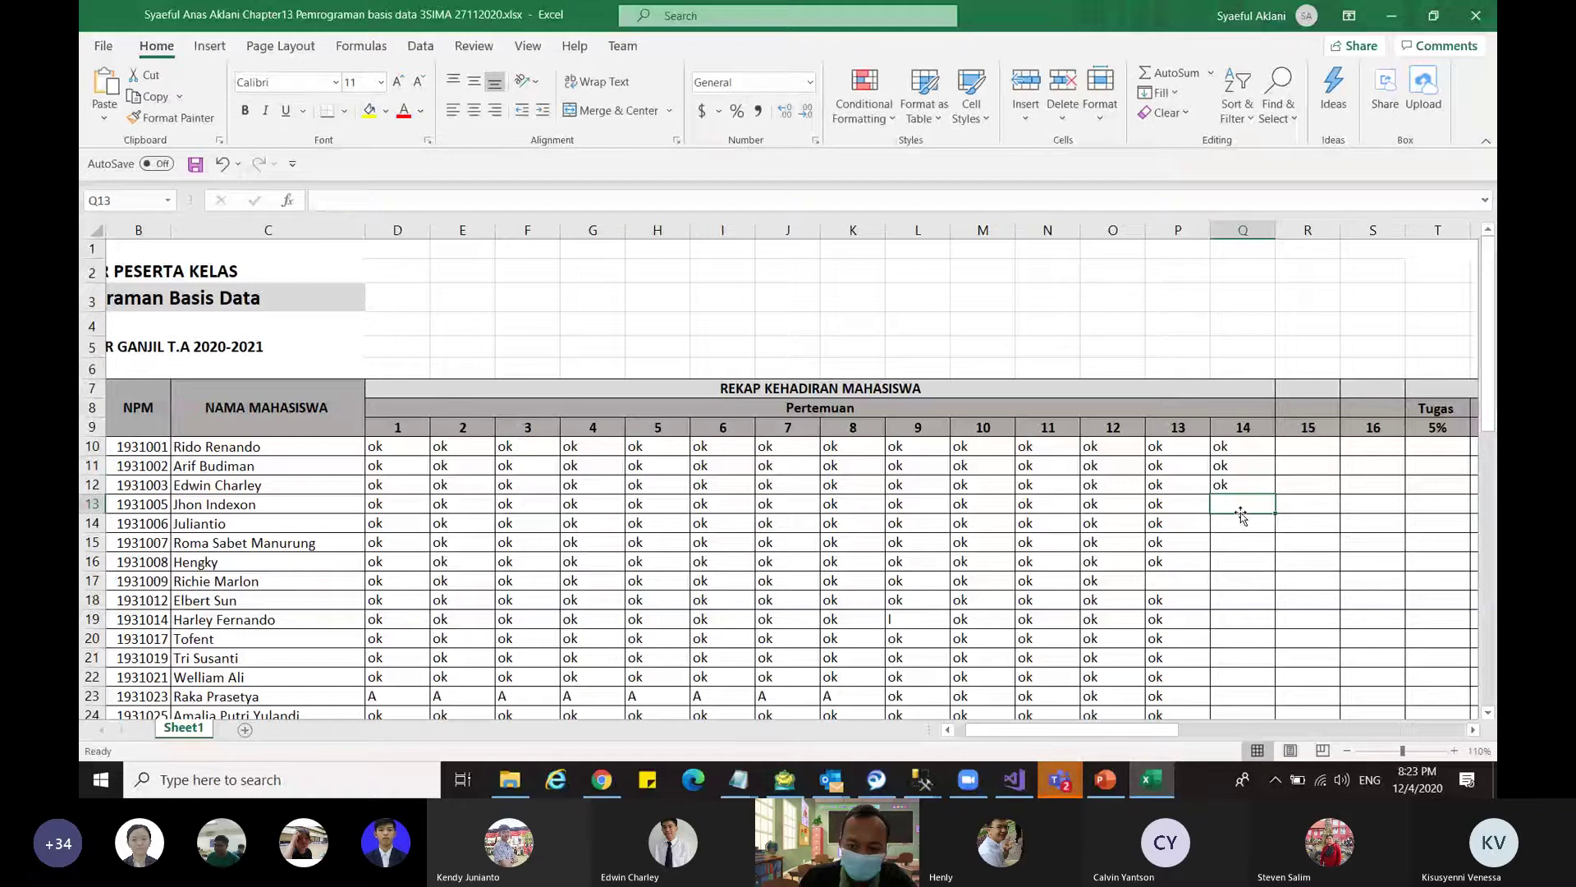
# - Record meeting 14 attendance as ok for the students in rows 13 to 15 of column Q
pyautogui.scroll(-1, 1241, 515)
pyautogui.write('ok')
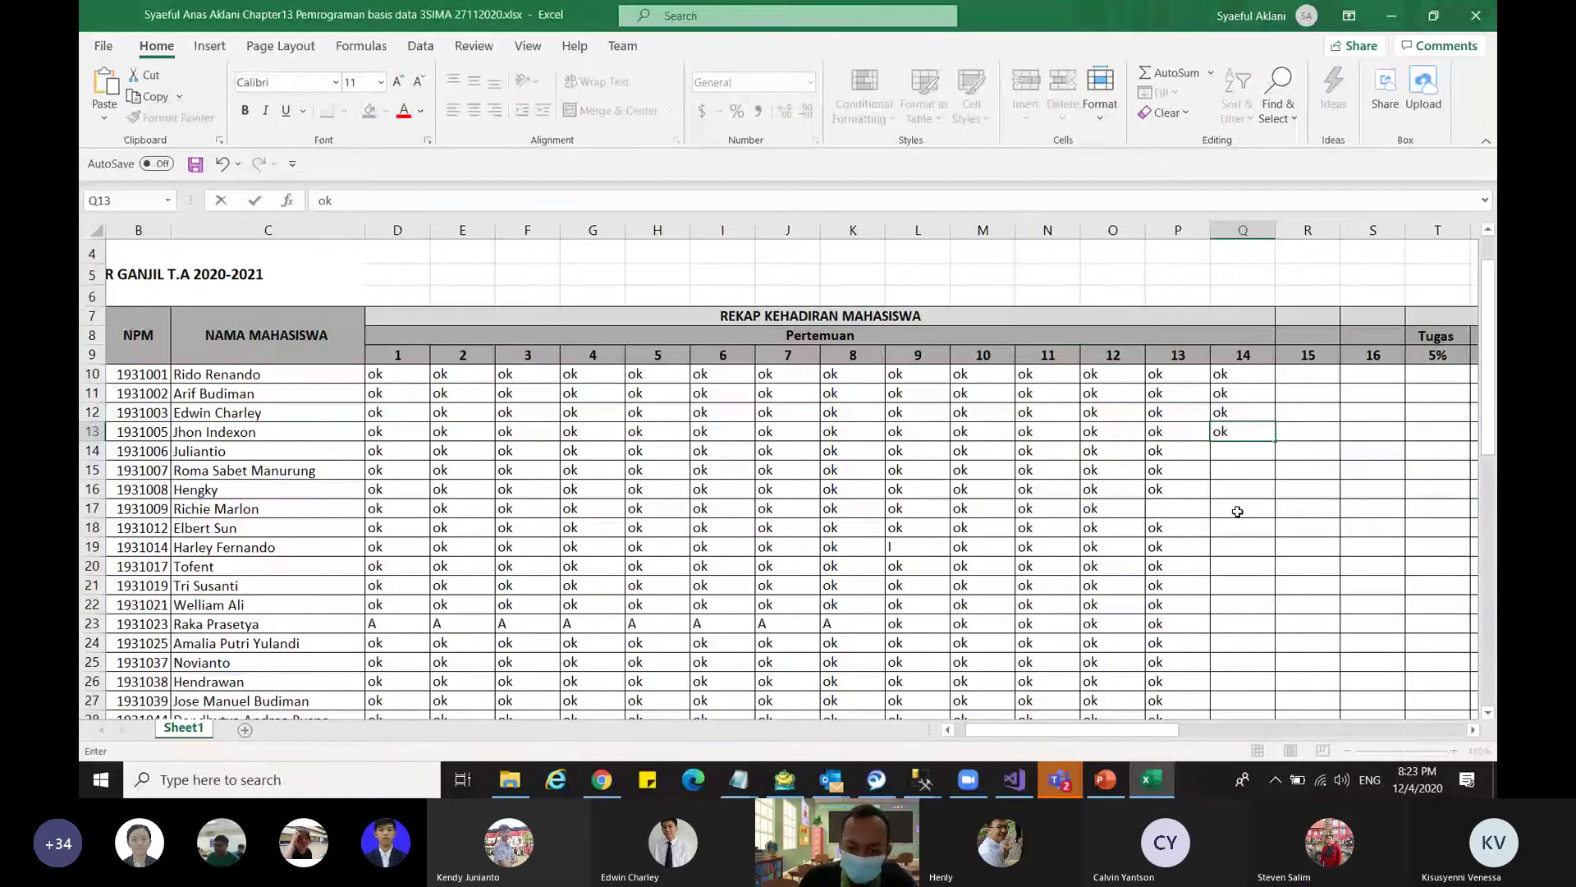
pyautogui.press('Return')
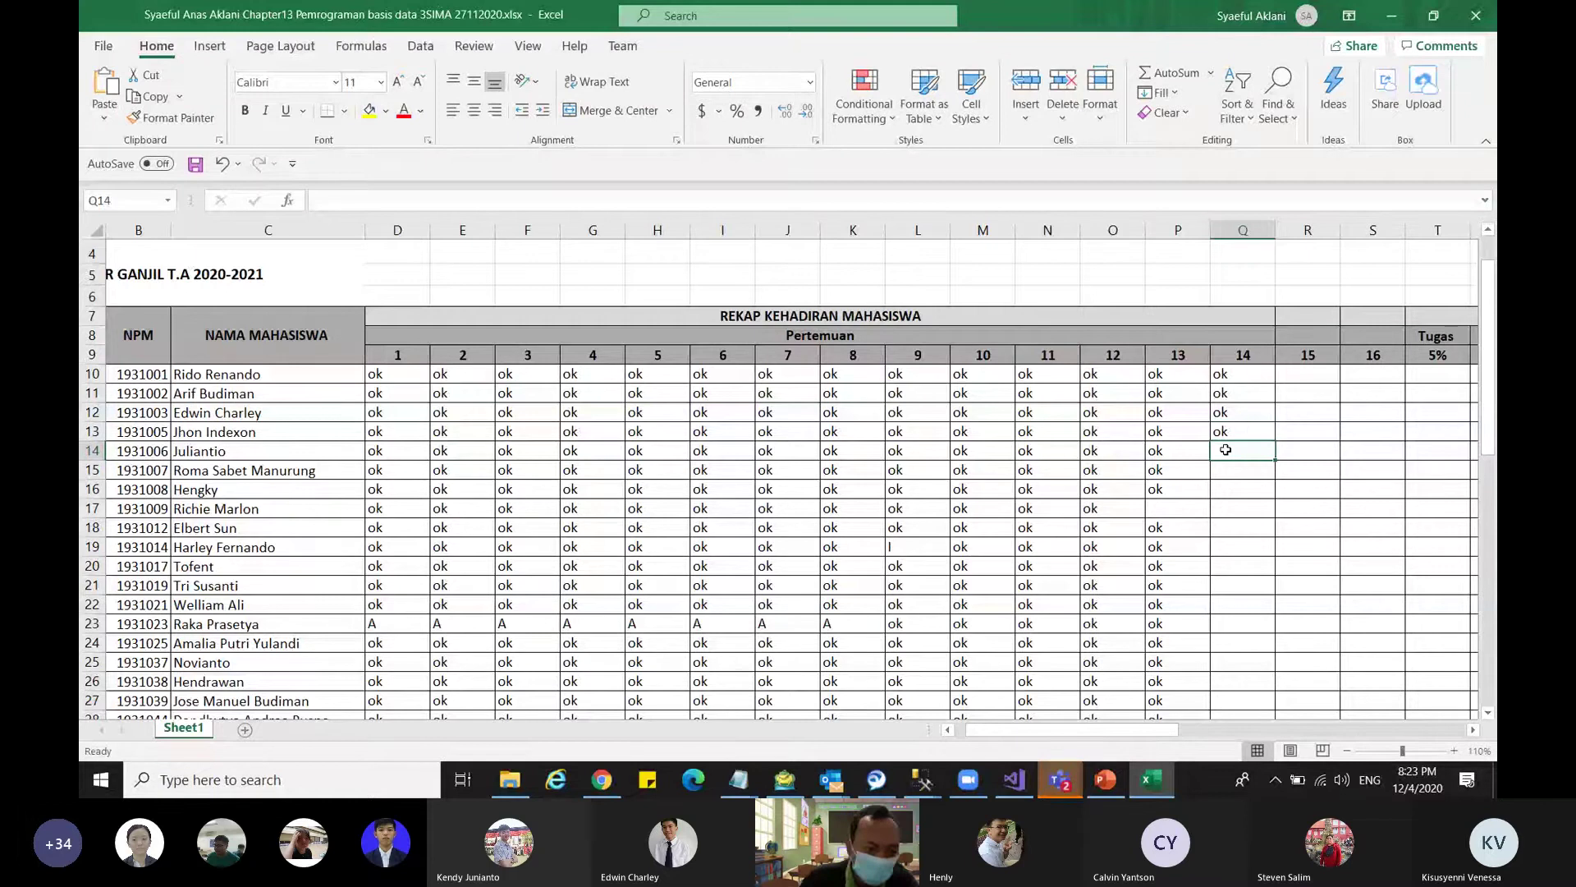
pyautogui.write('ok')
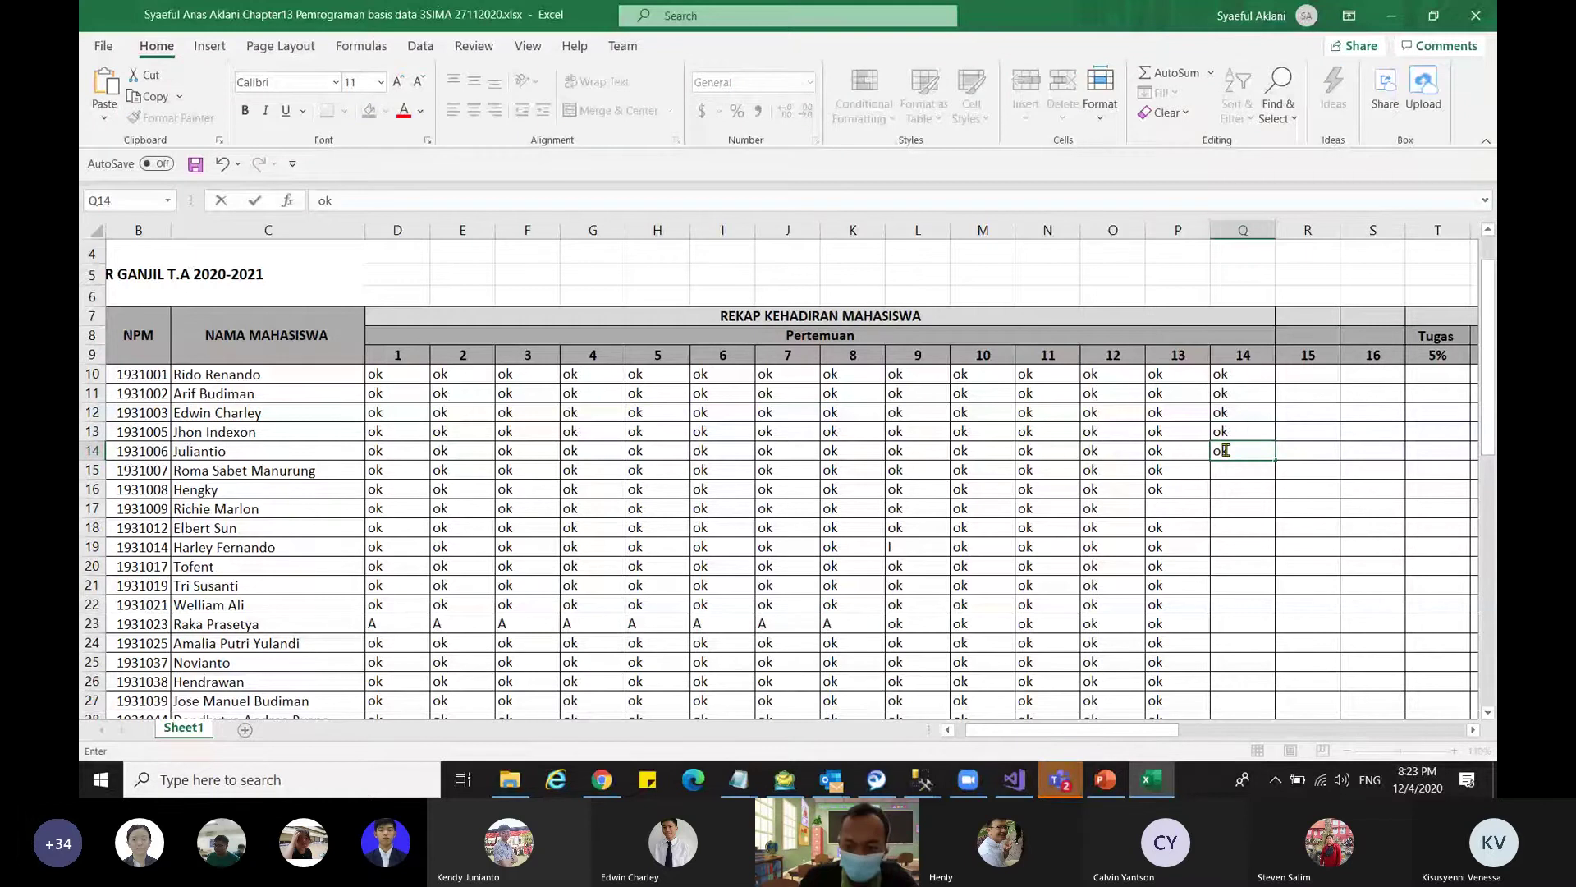
pyautogui.press('Return')
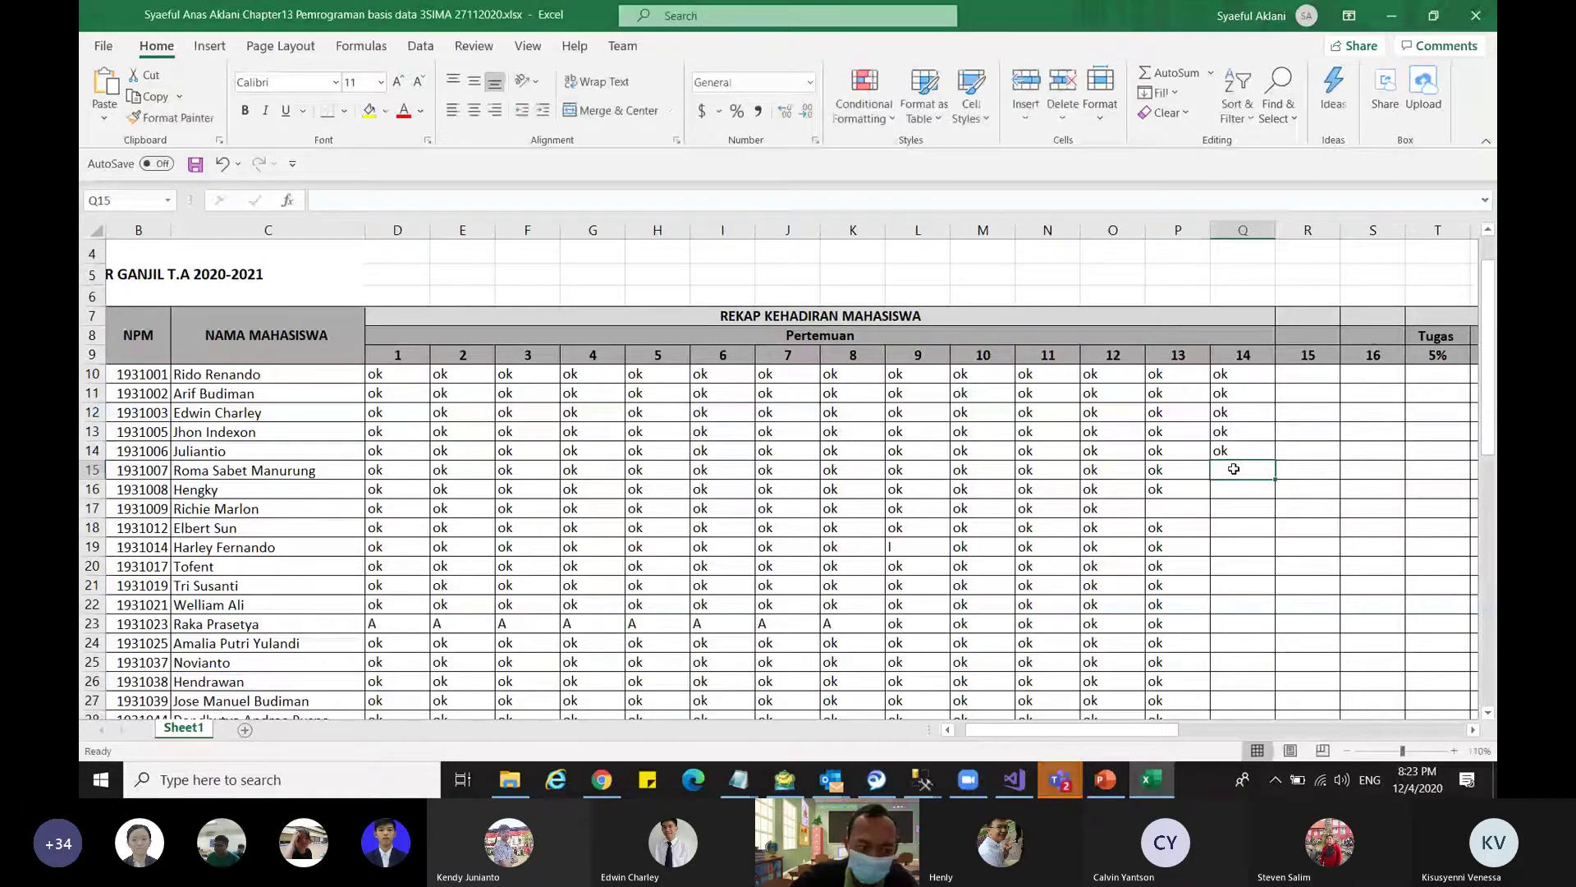
pyautogui.scroll(-2, 1234, 468)
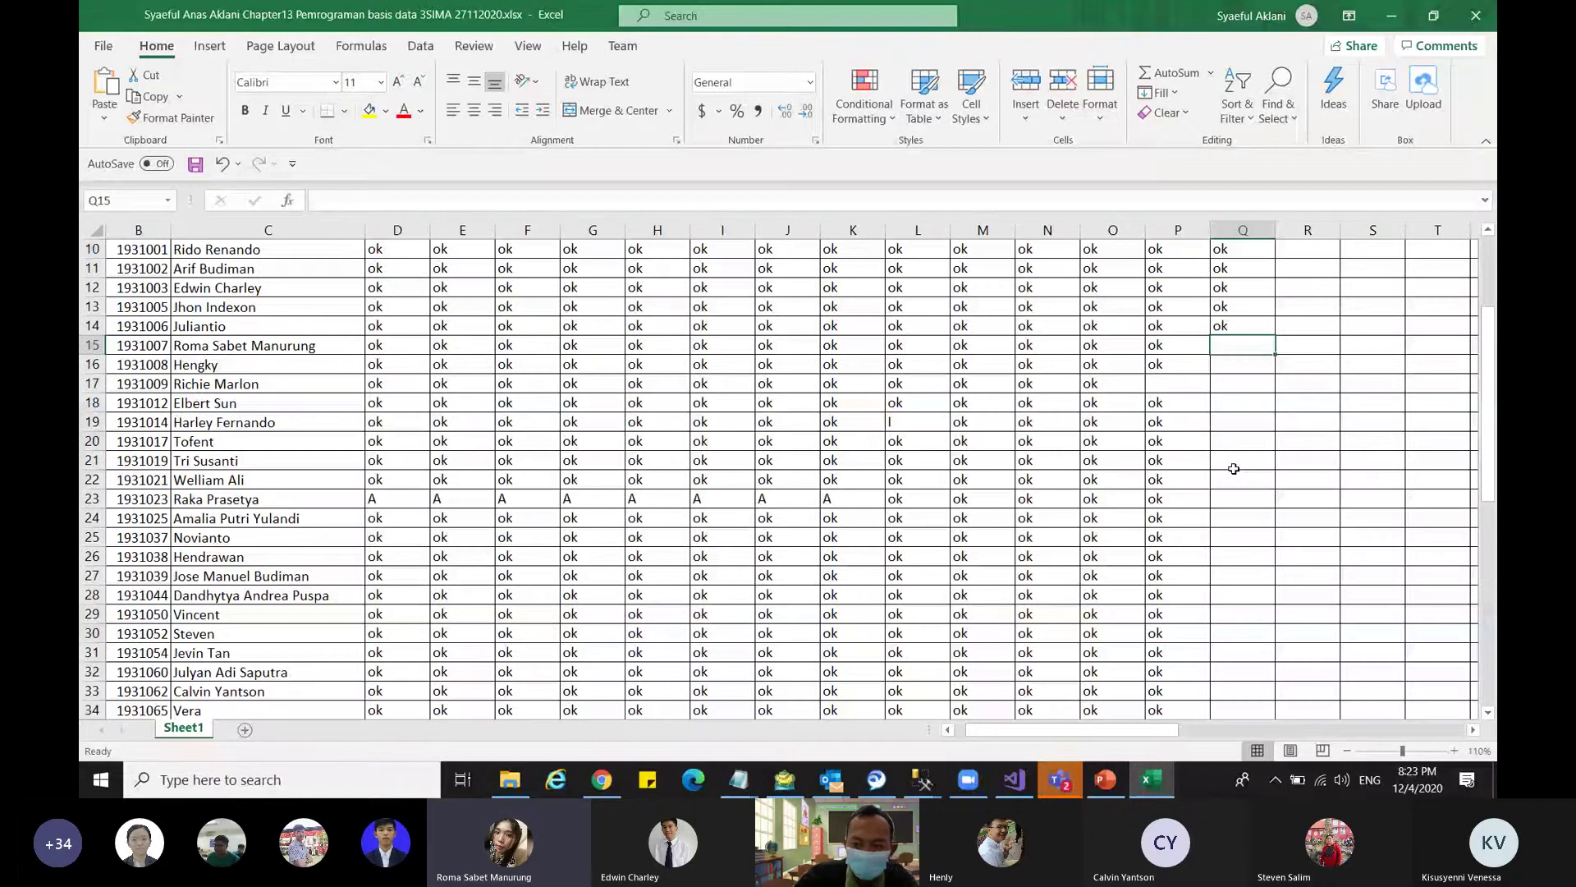
pyautogui.write('ok')
pyautogui.press('Return')
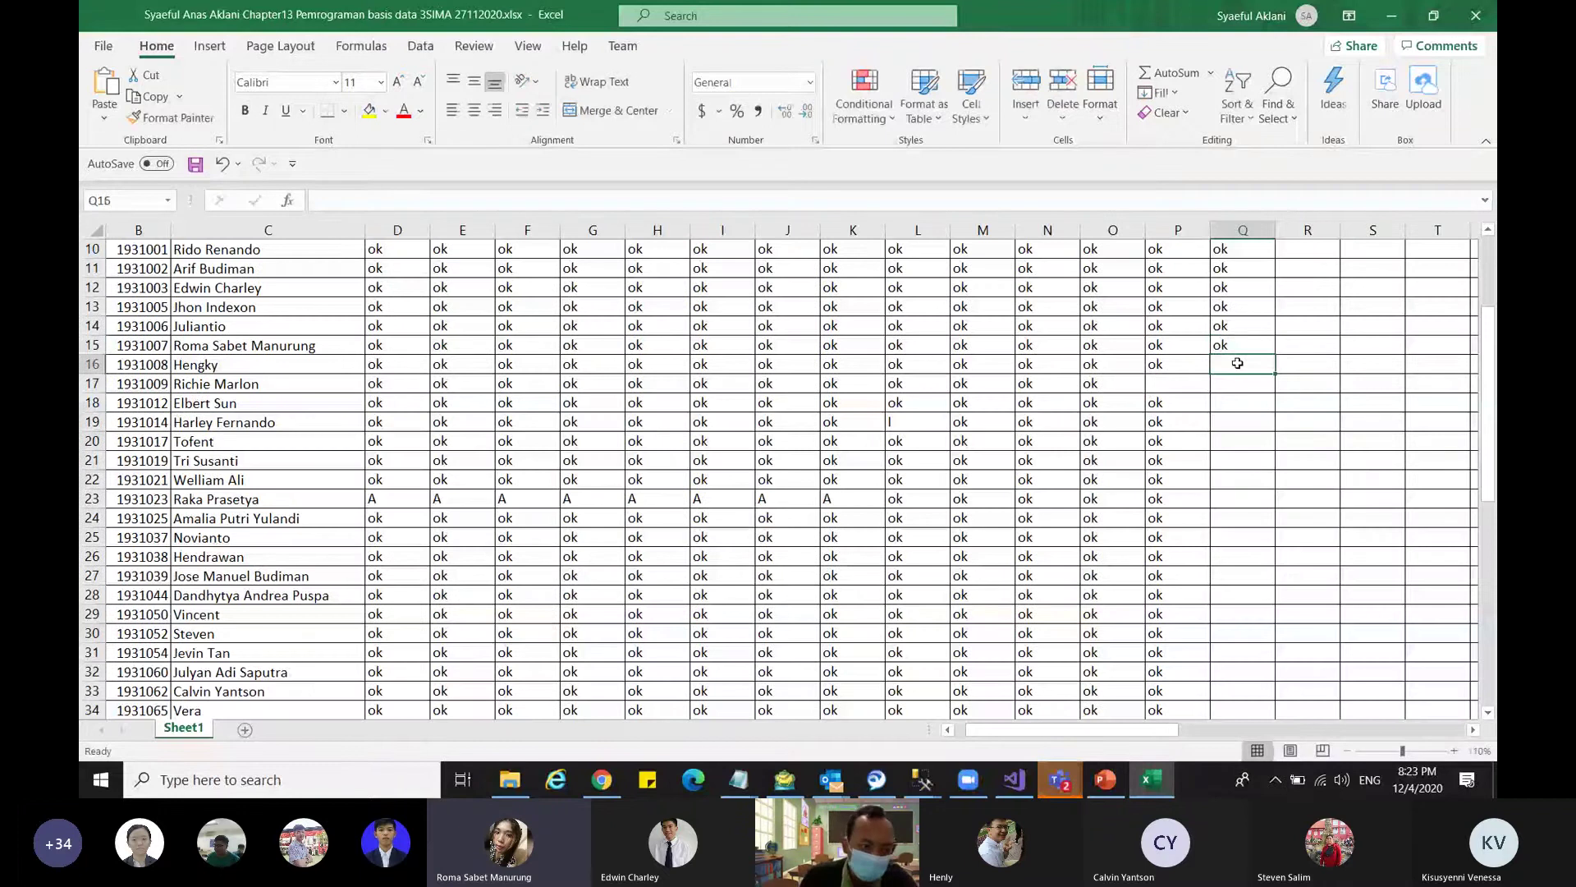
# - Enter ok for meeting 14 in cells Q16 and Q17
pyautogui.hotkey('shift', 'space')
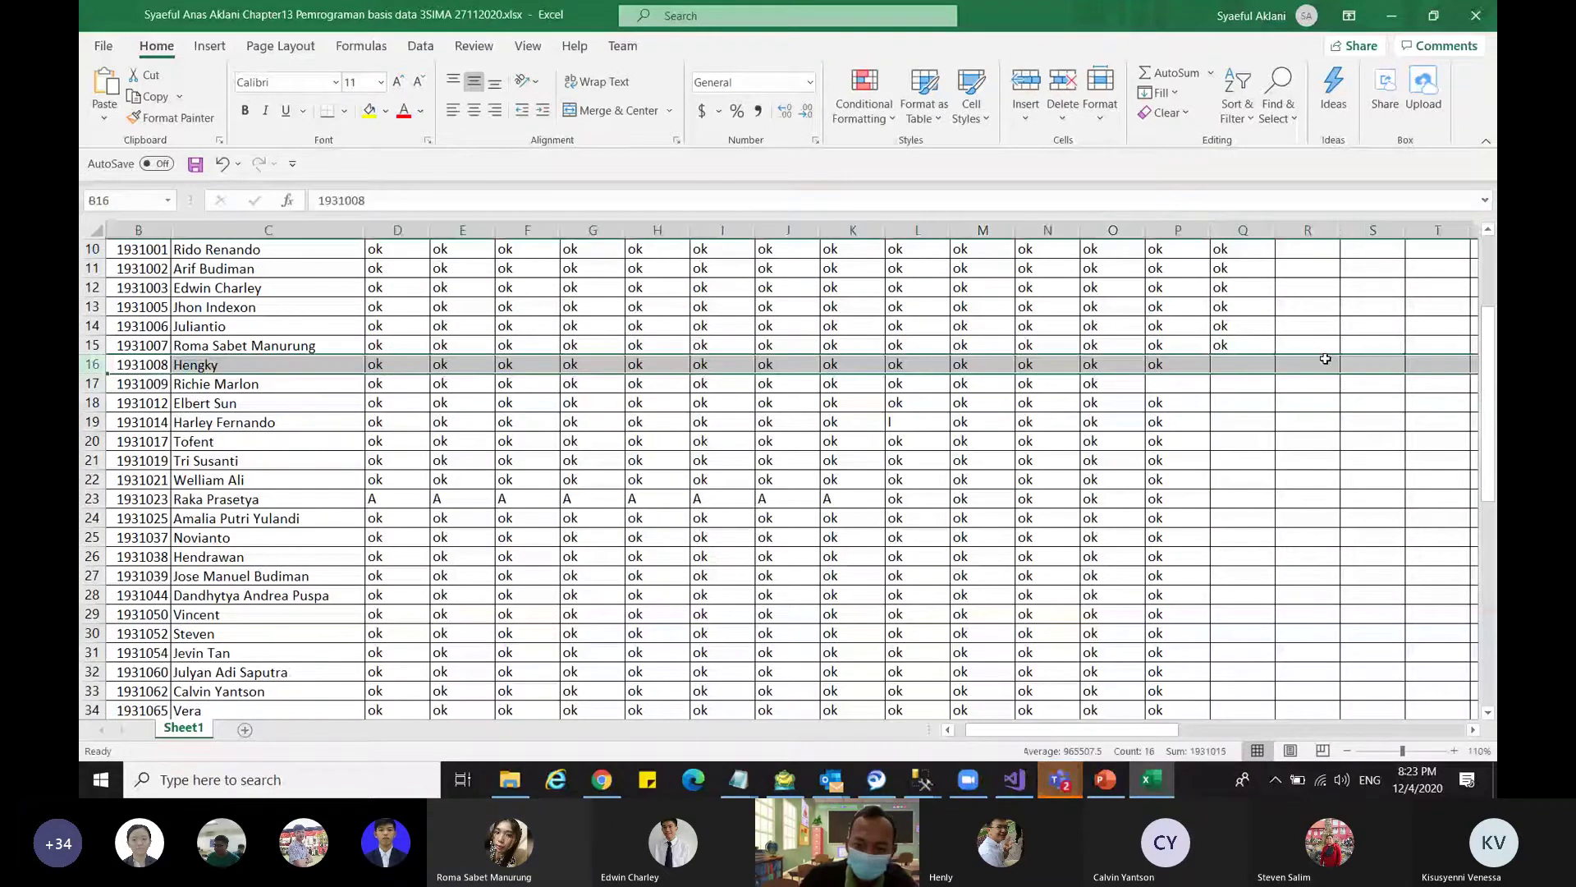
pyautogui.click(1245, 366)
pyautogui.write('ok')
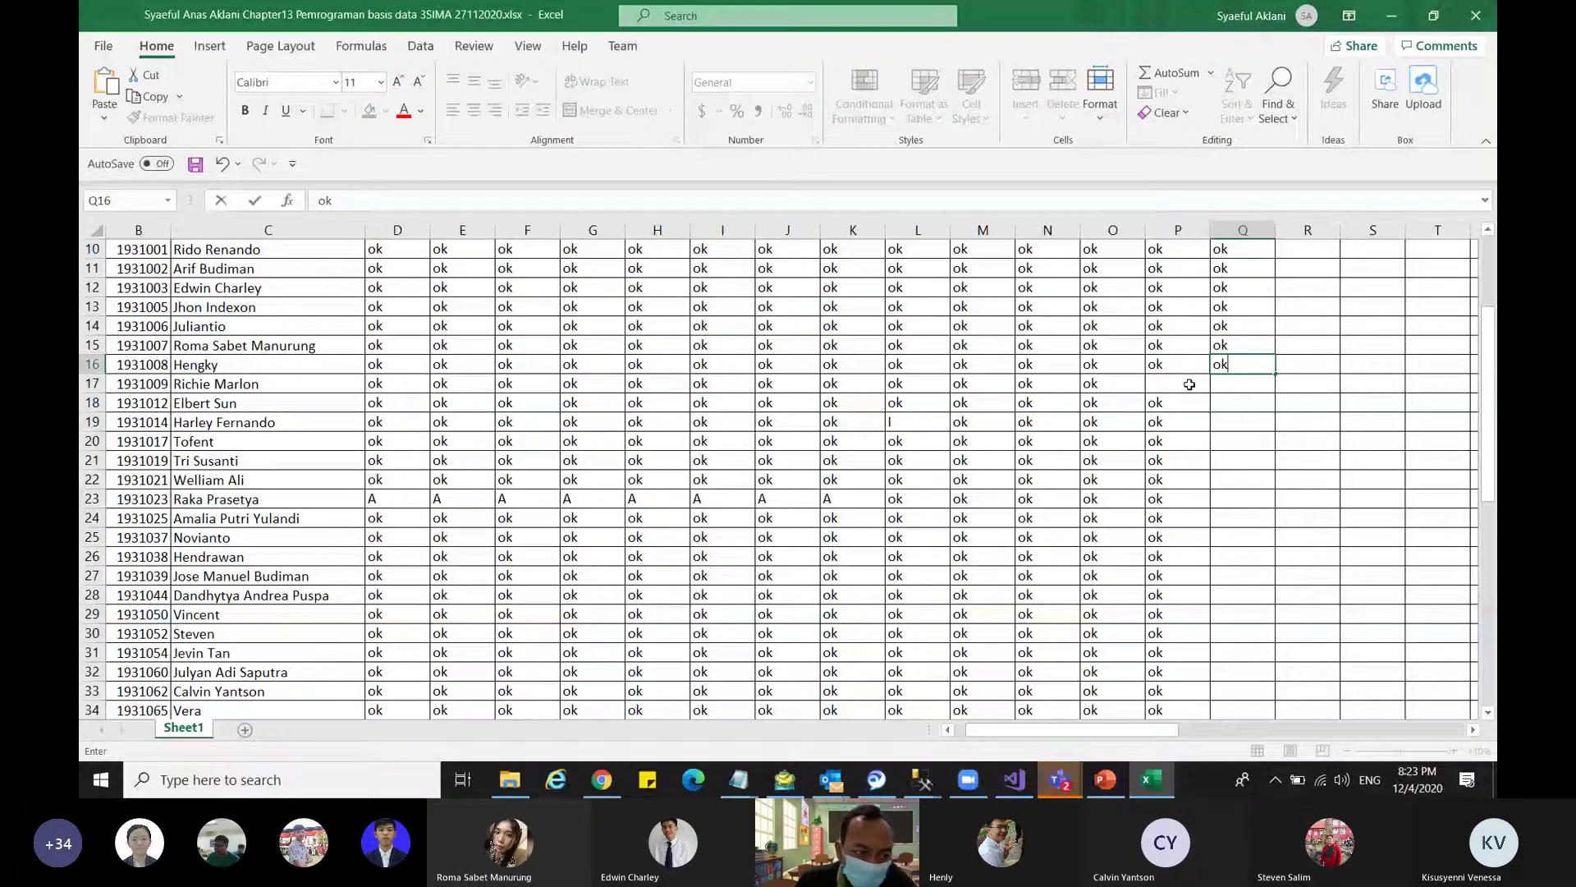
pyautogui.click(1235, 384)
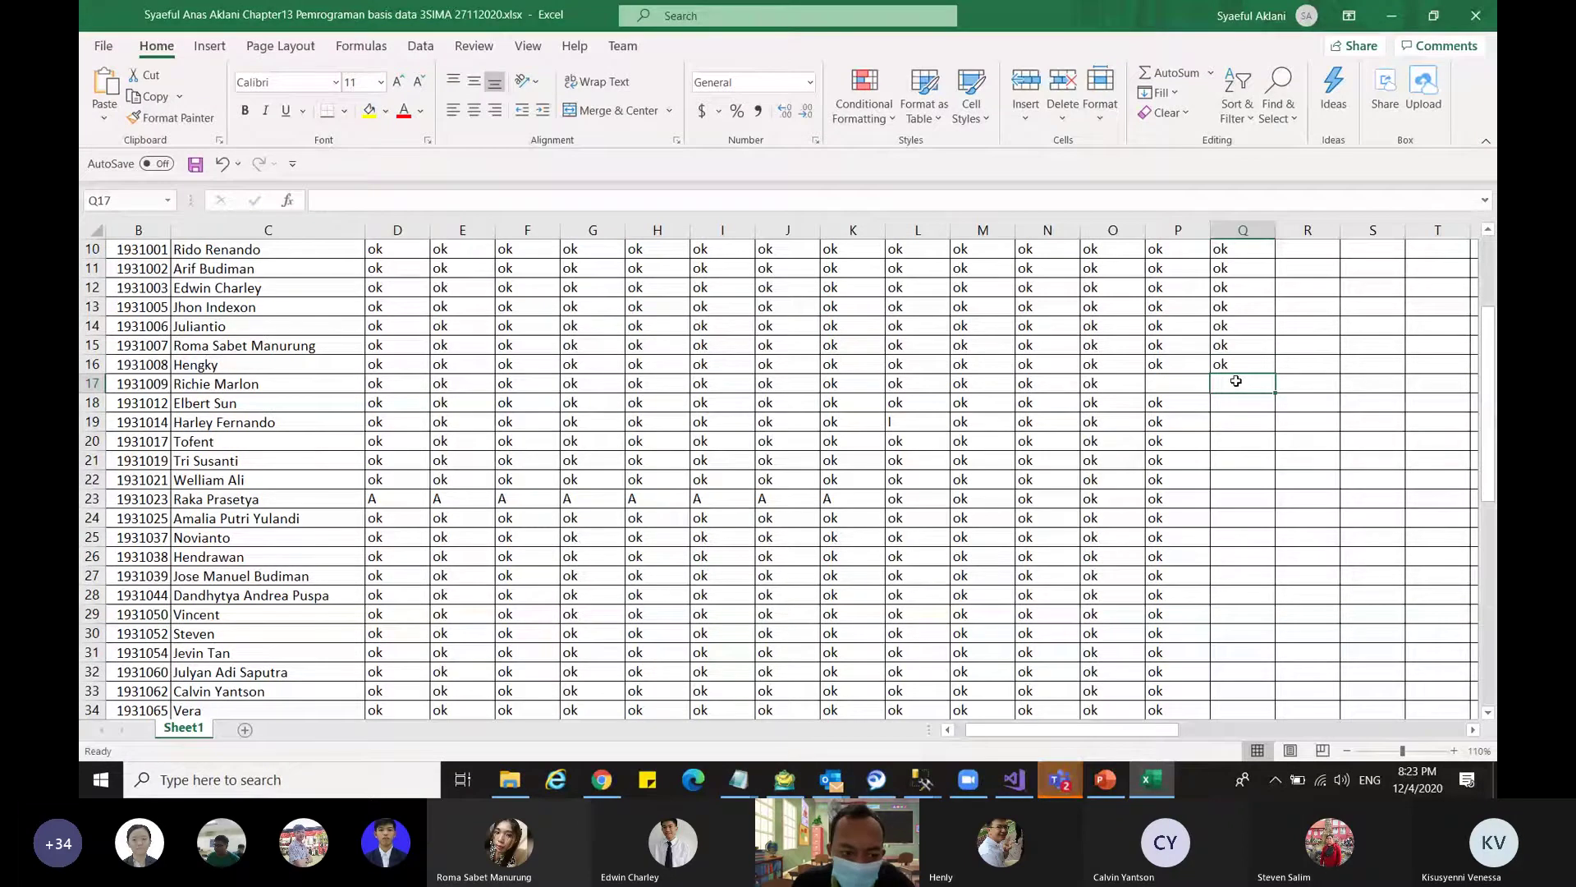
pyautogui.write('ok')
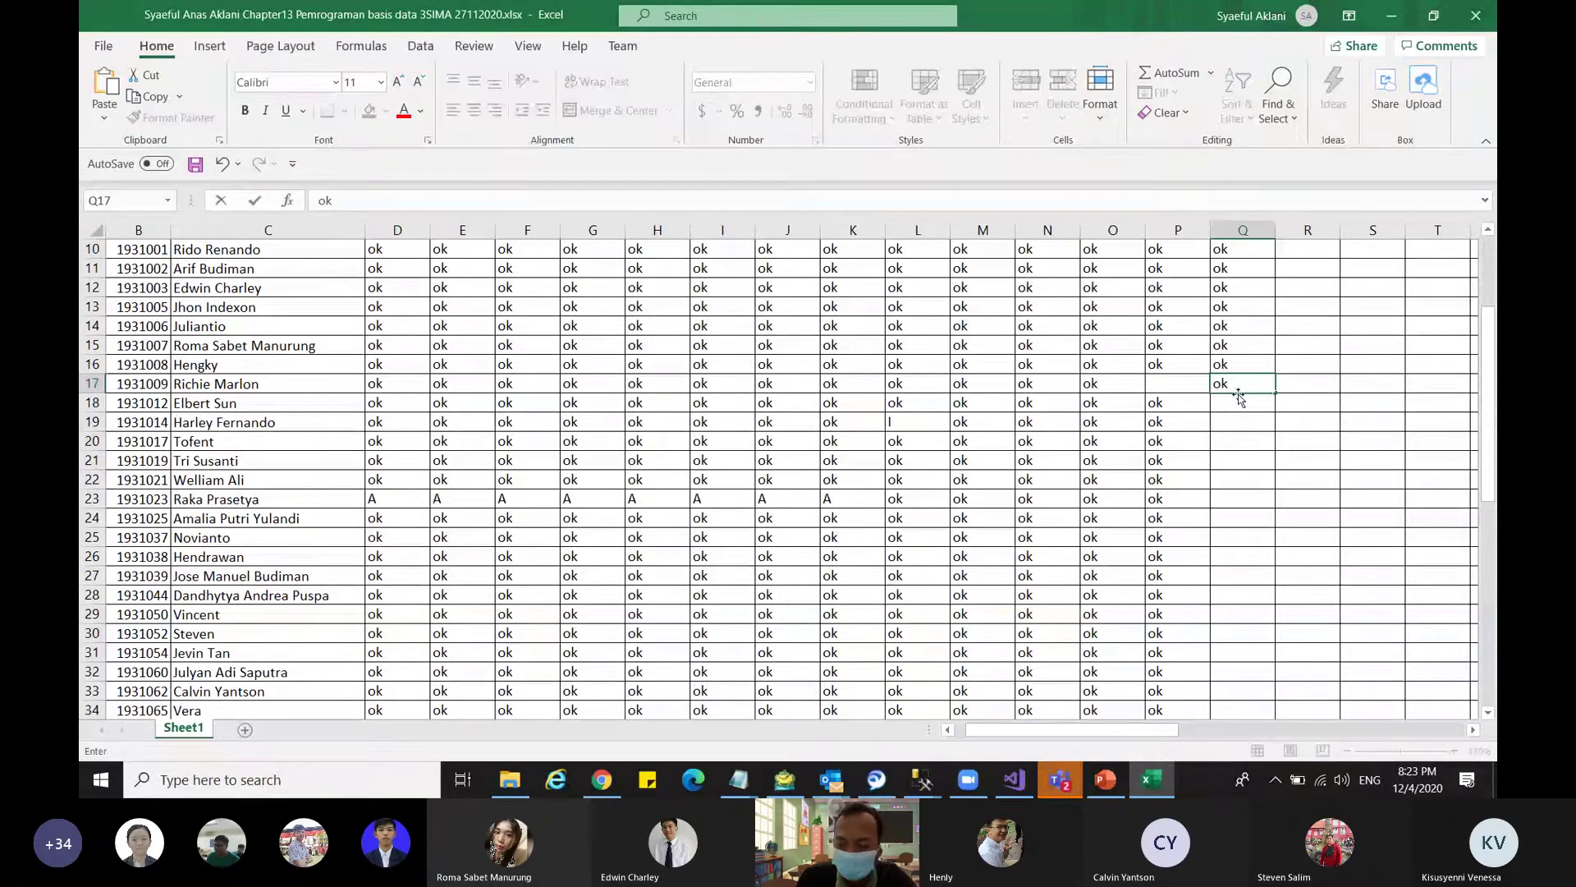
# - Fill in ok as the meeting 14 attendance for the three students in cells Q18 to Q20
pyautogui.click(1240, 397)
pyautogui.scroll(-1, 1240, 397)
pyautogui.write('ok')
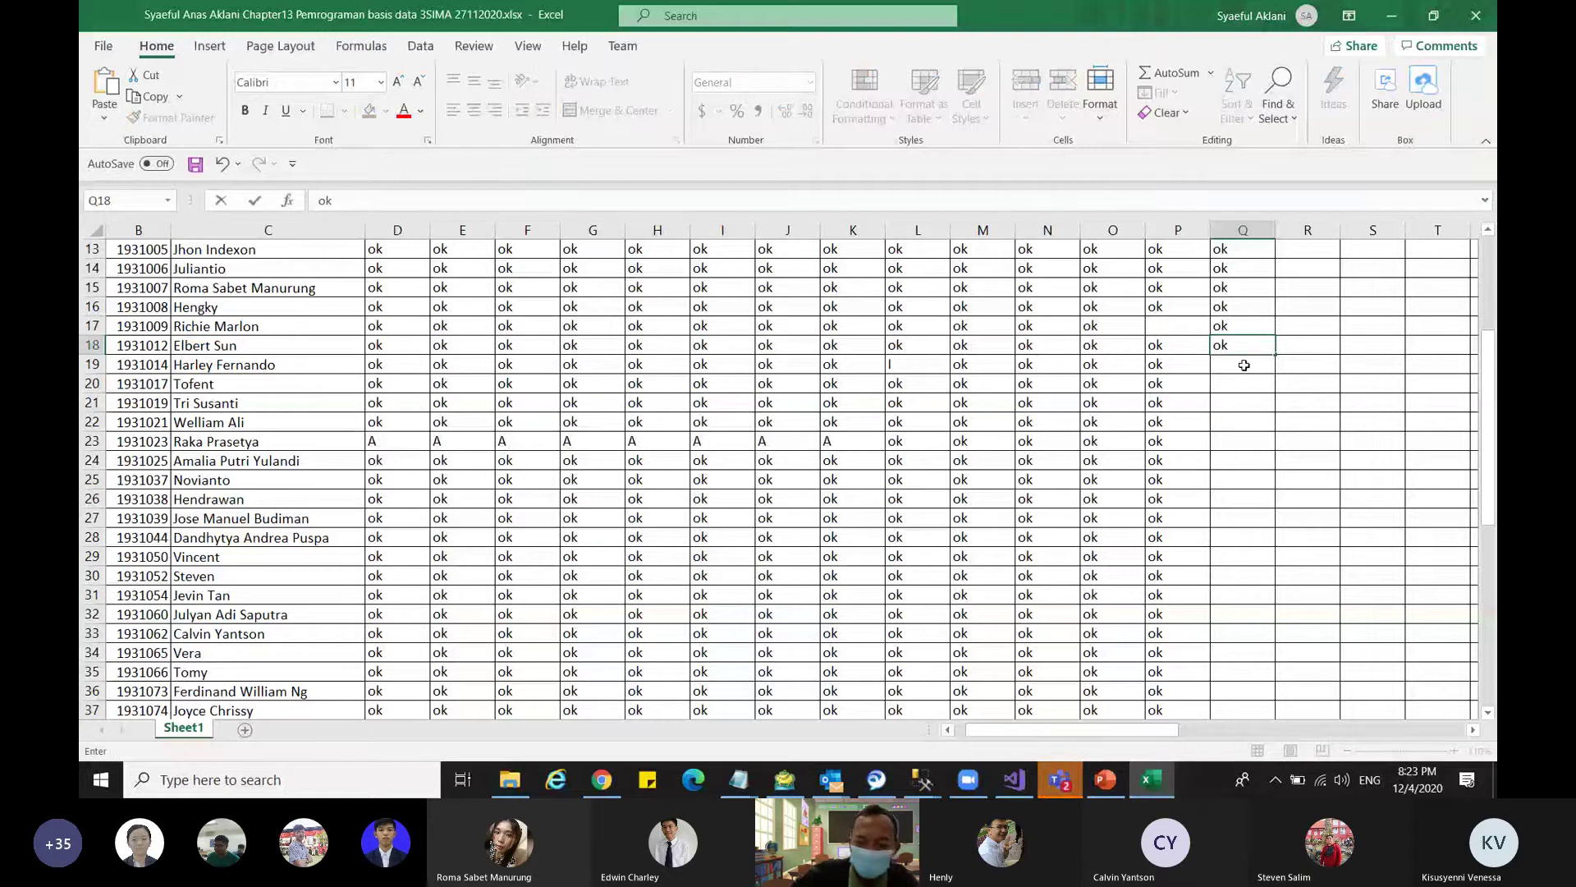
pyautogui.click(1244, 365)
pyautogui.write('ok')
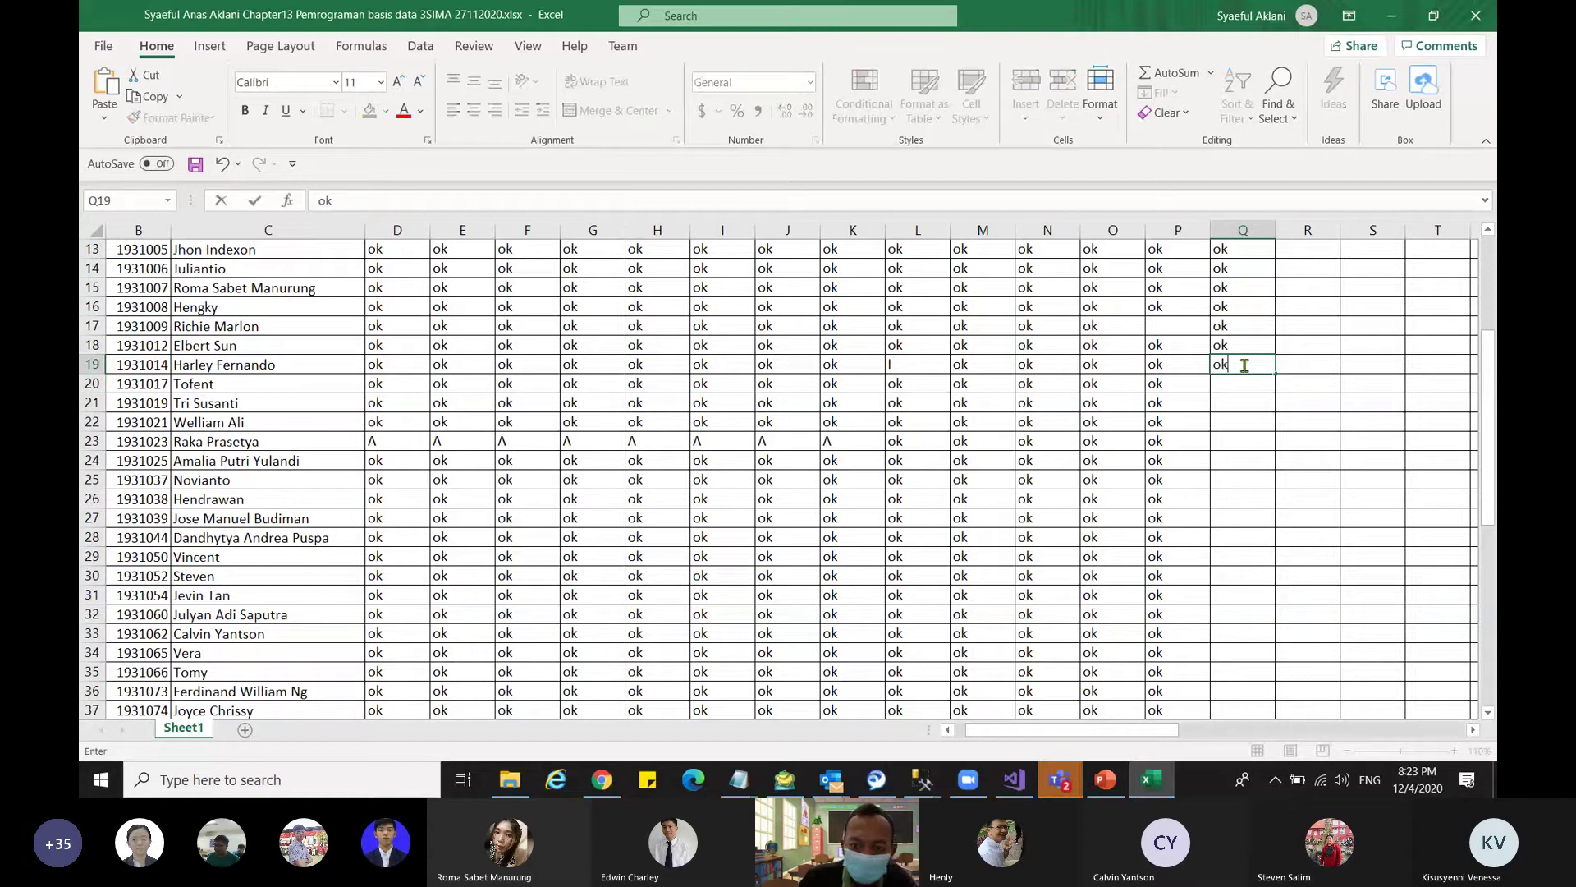
pyautogui.click(1234, 383)
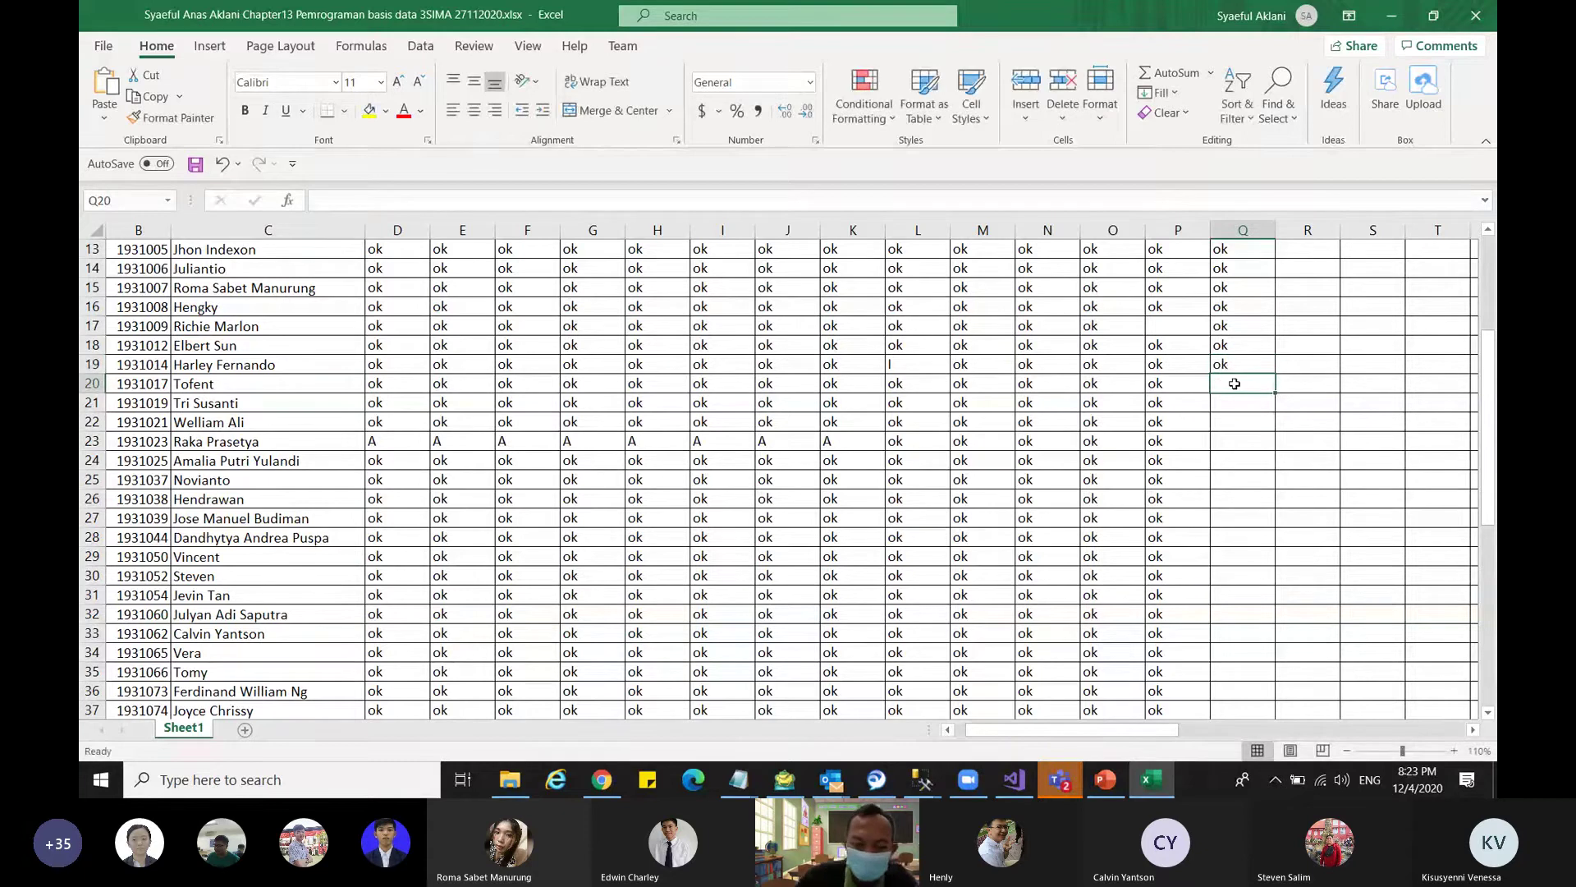
pyautogui.write('ok')
# - Enter ok for meeting 14 in cell Q21 and leave cell Q22 blank
pyautogui.click(1234, 407)
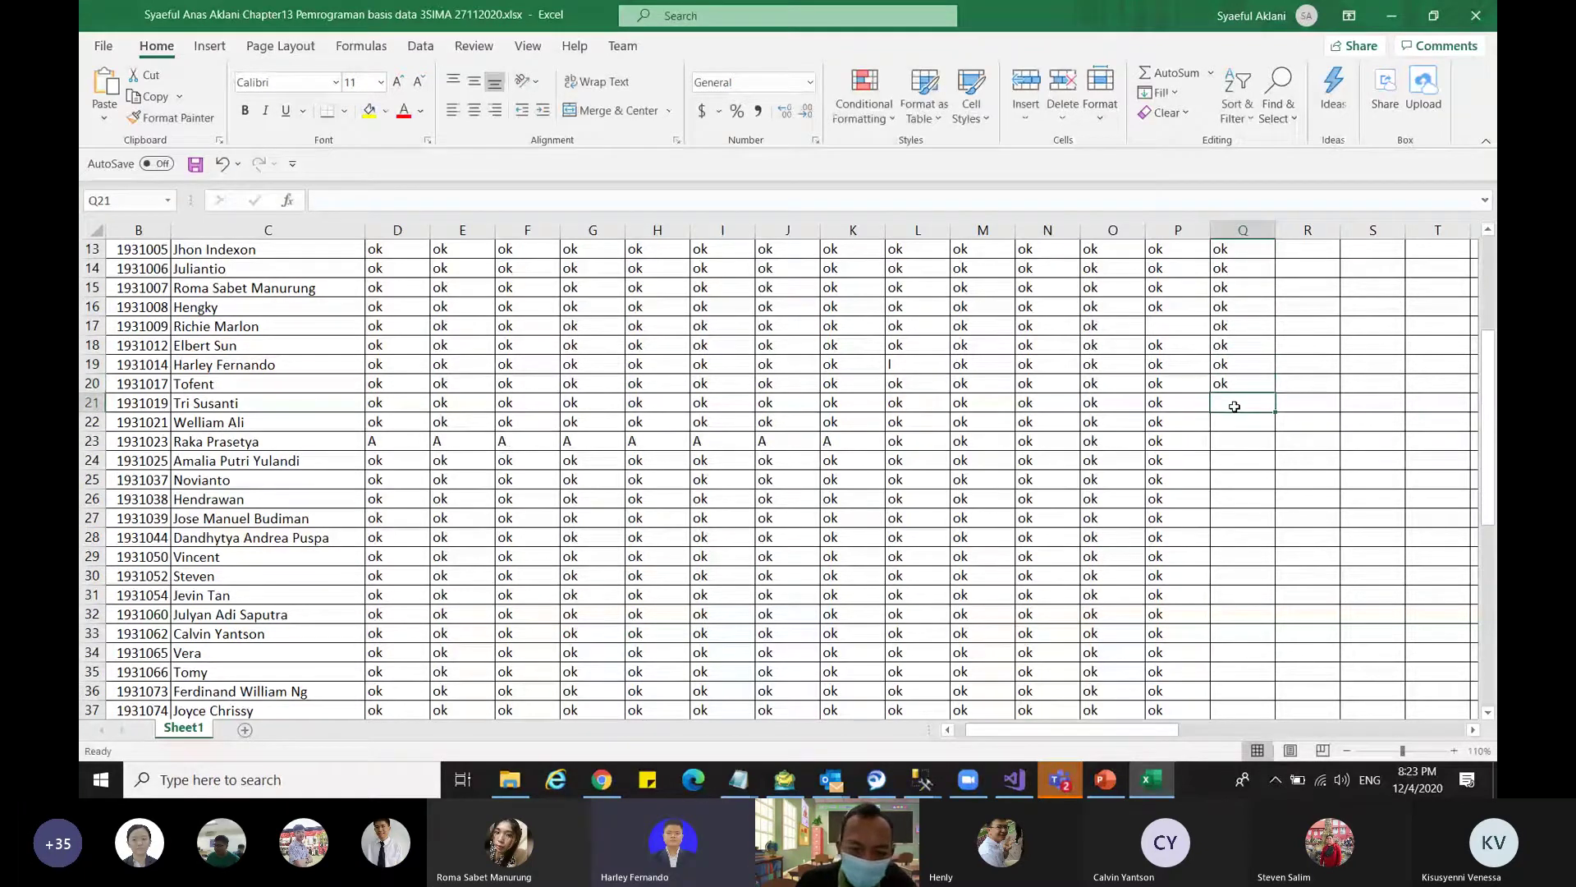
pyautogui.click(91, 402)
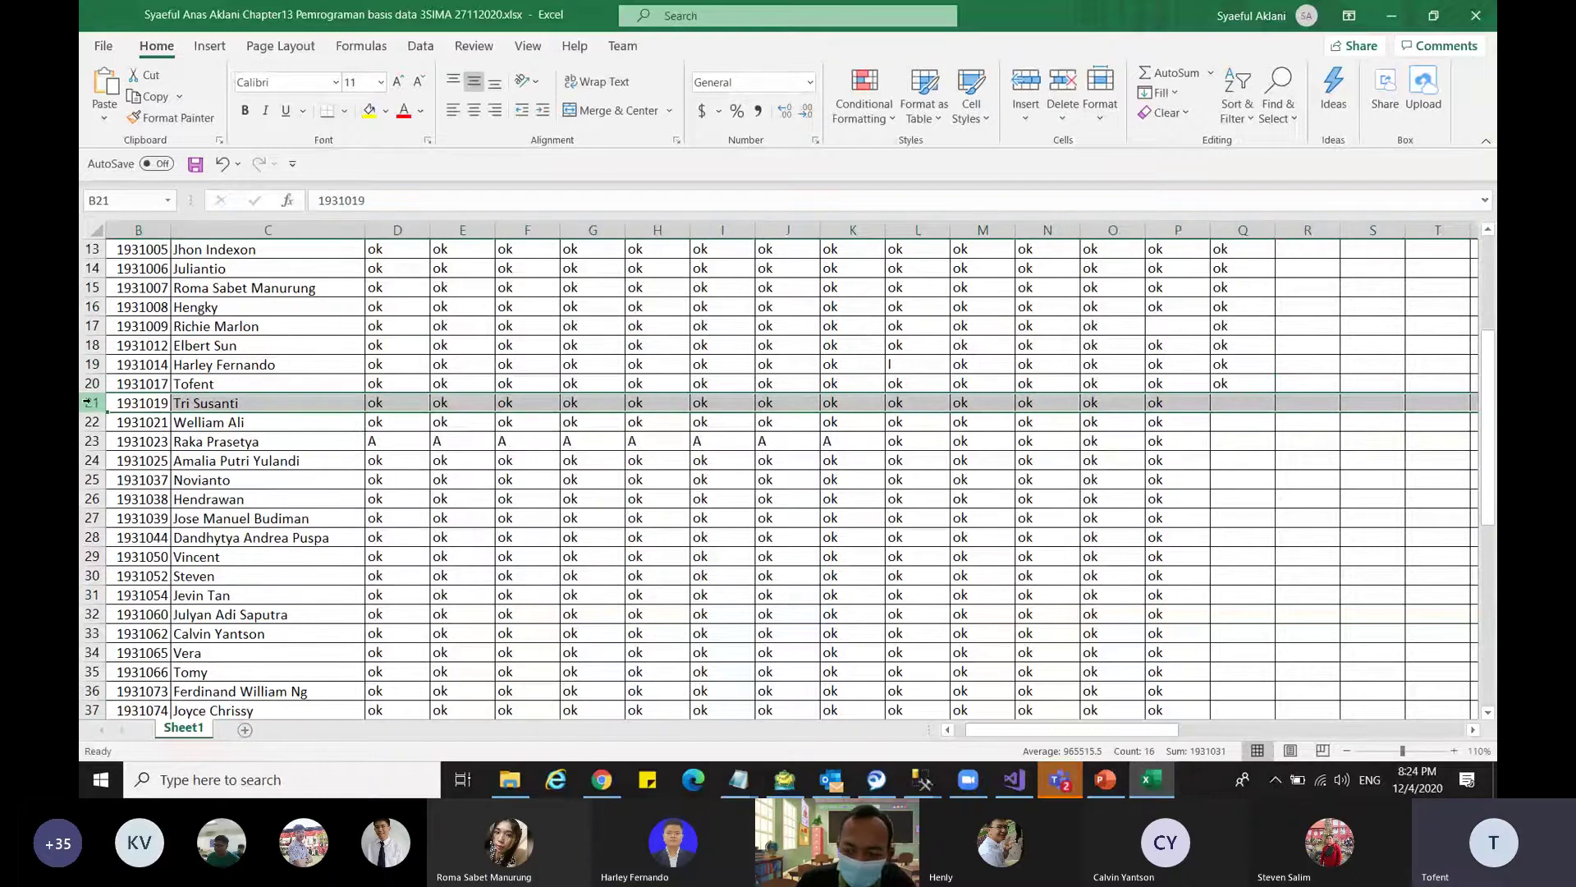
pyautogui.click(1234, 399)
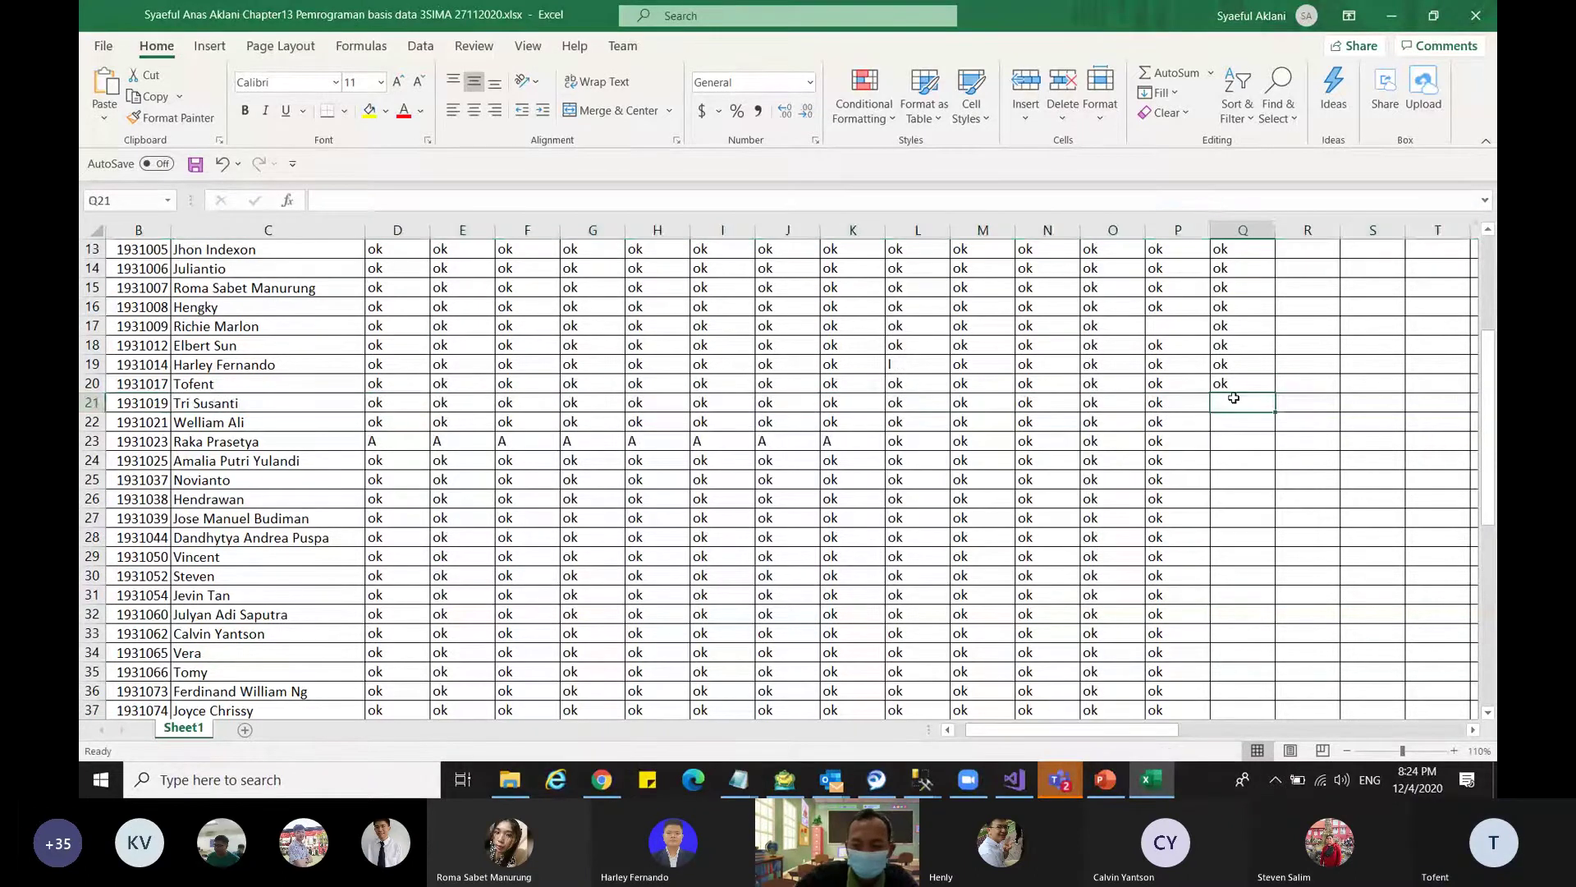
pyautogui.write('ok')
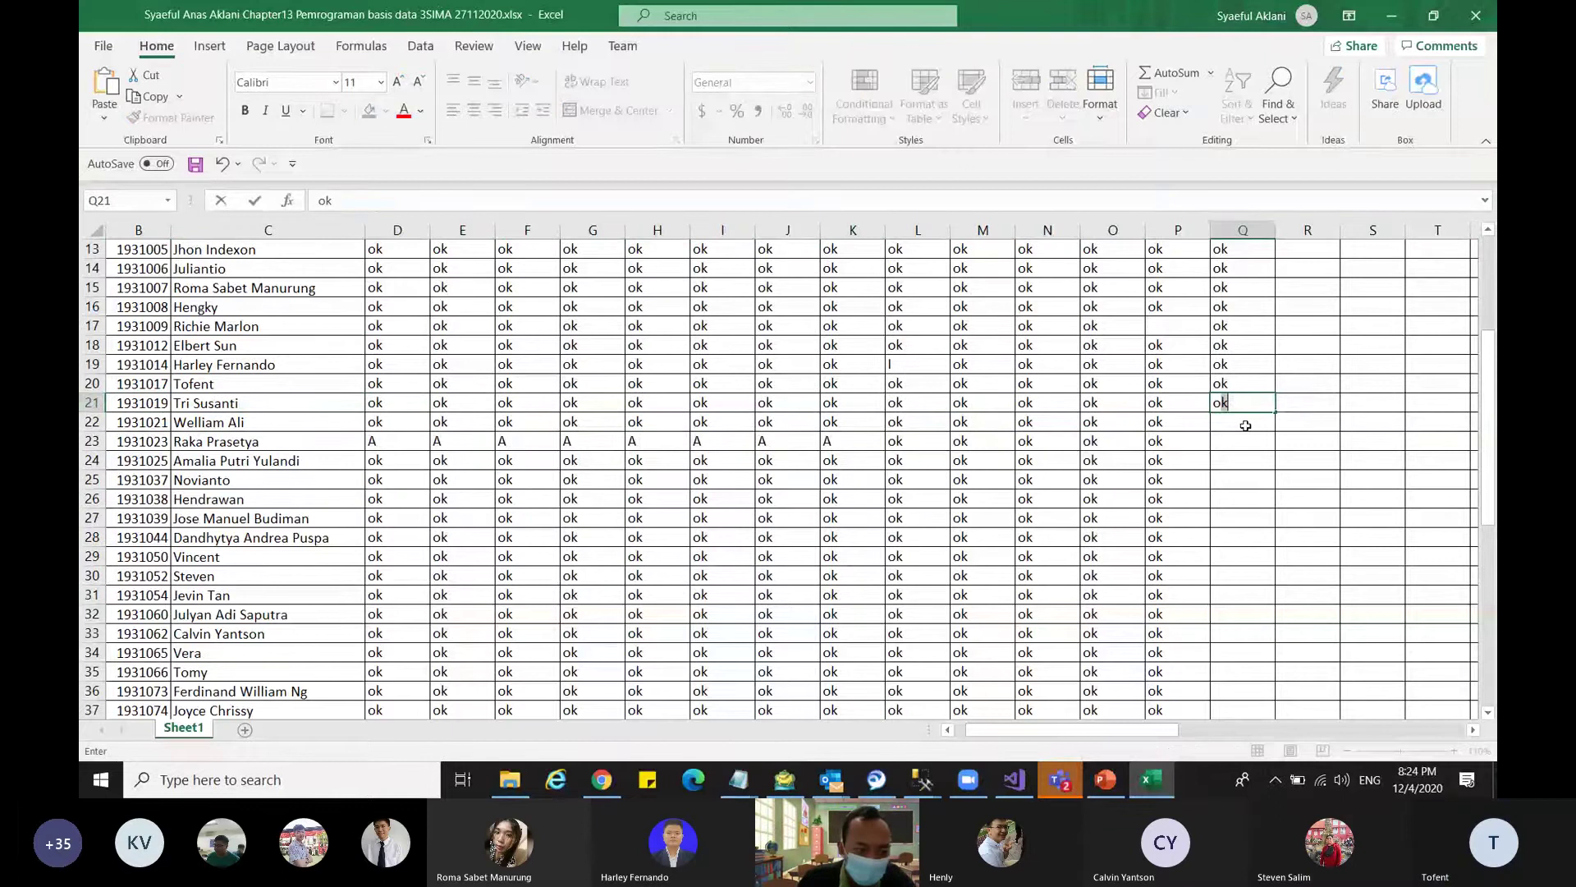
pyautogui.click(1245, 425)
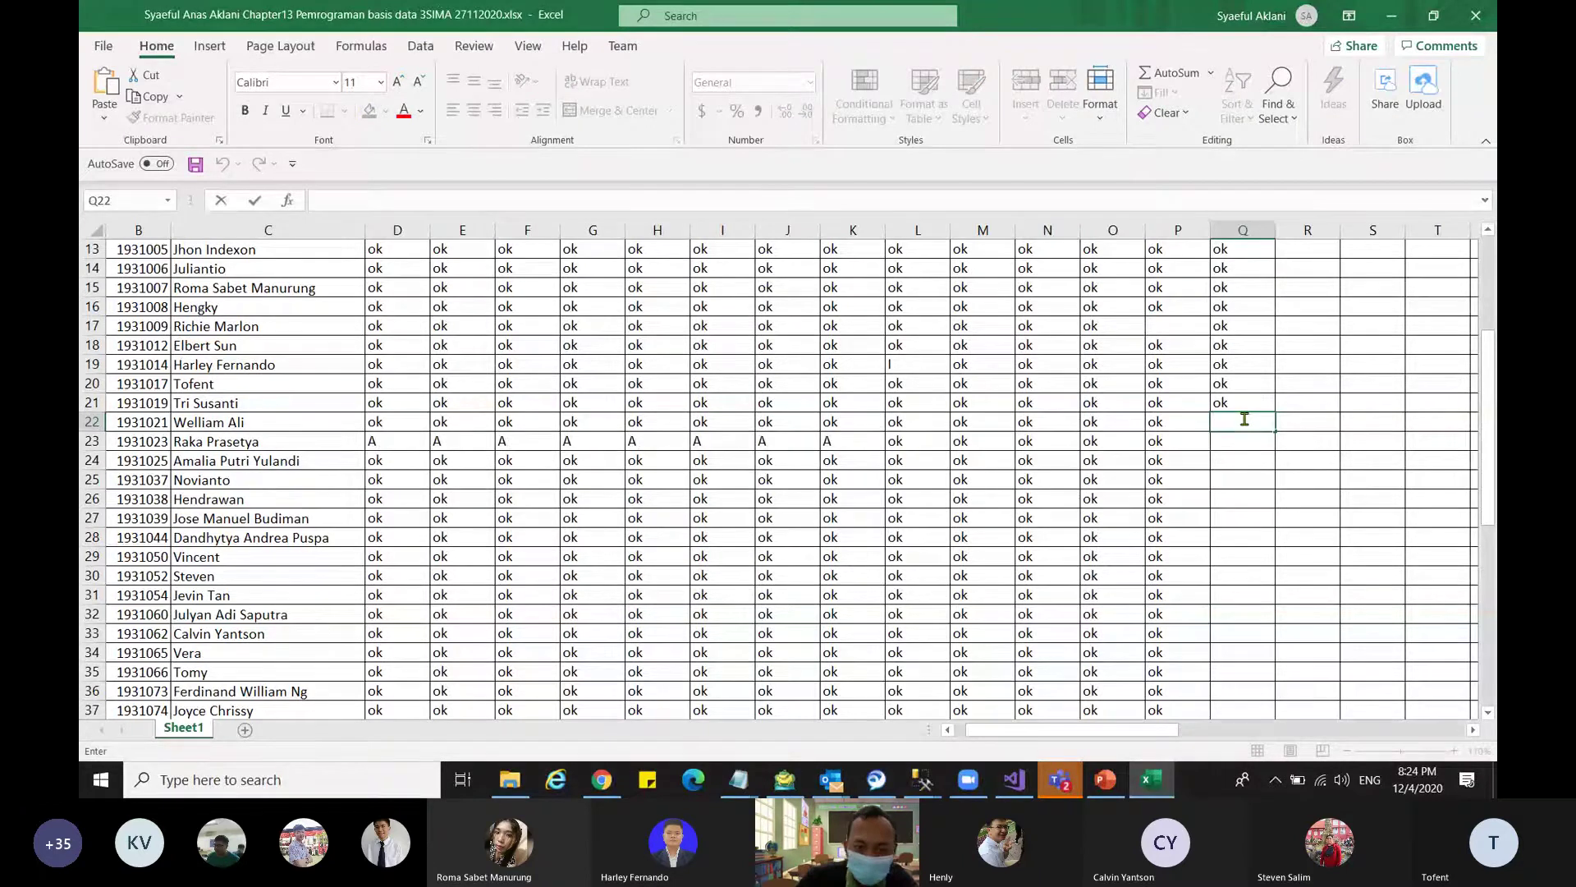
pyautogui.click(379, 436)
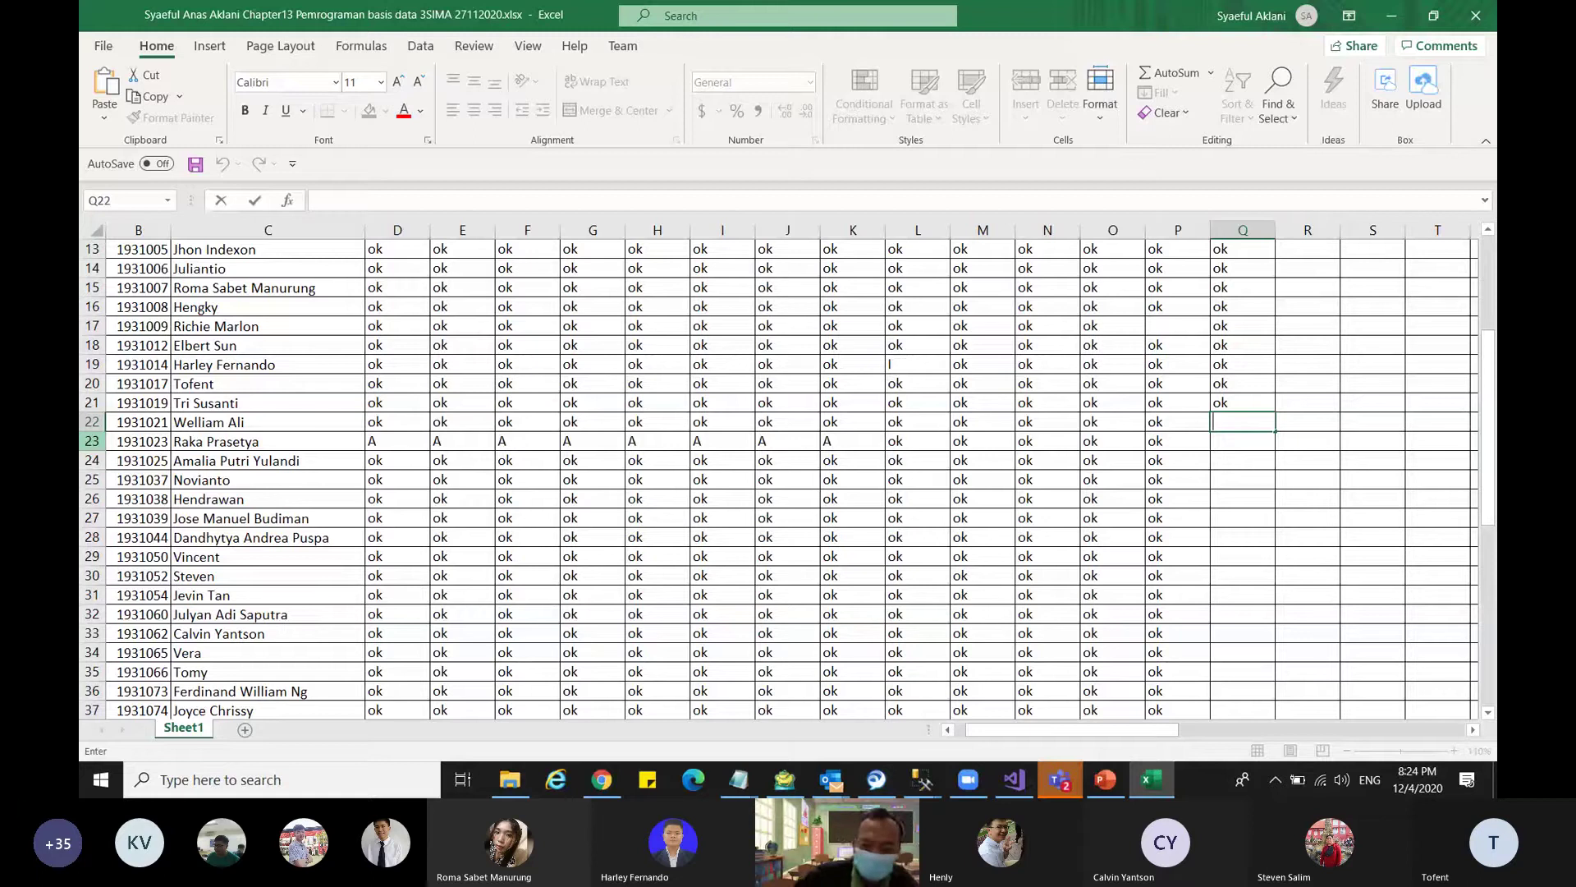
# - Mark the students in rows 23 and 24 as ok for meeting 14 in column Q
pyautogui.click(1237, 441)
pyautogui.write('ok')
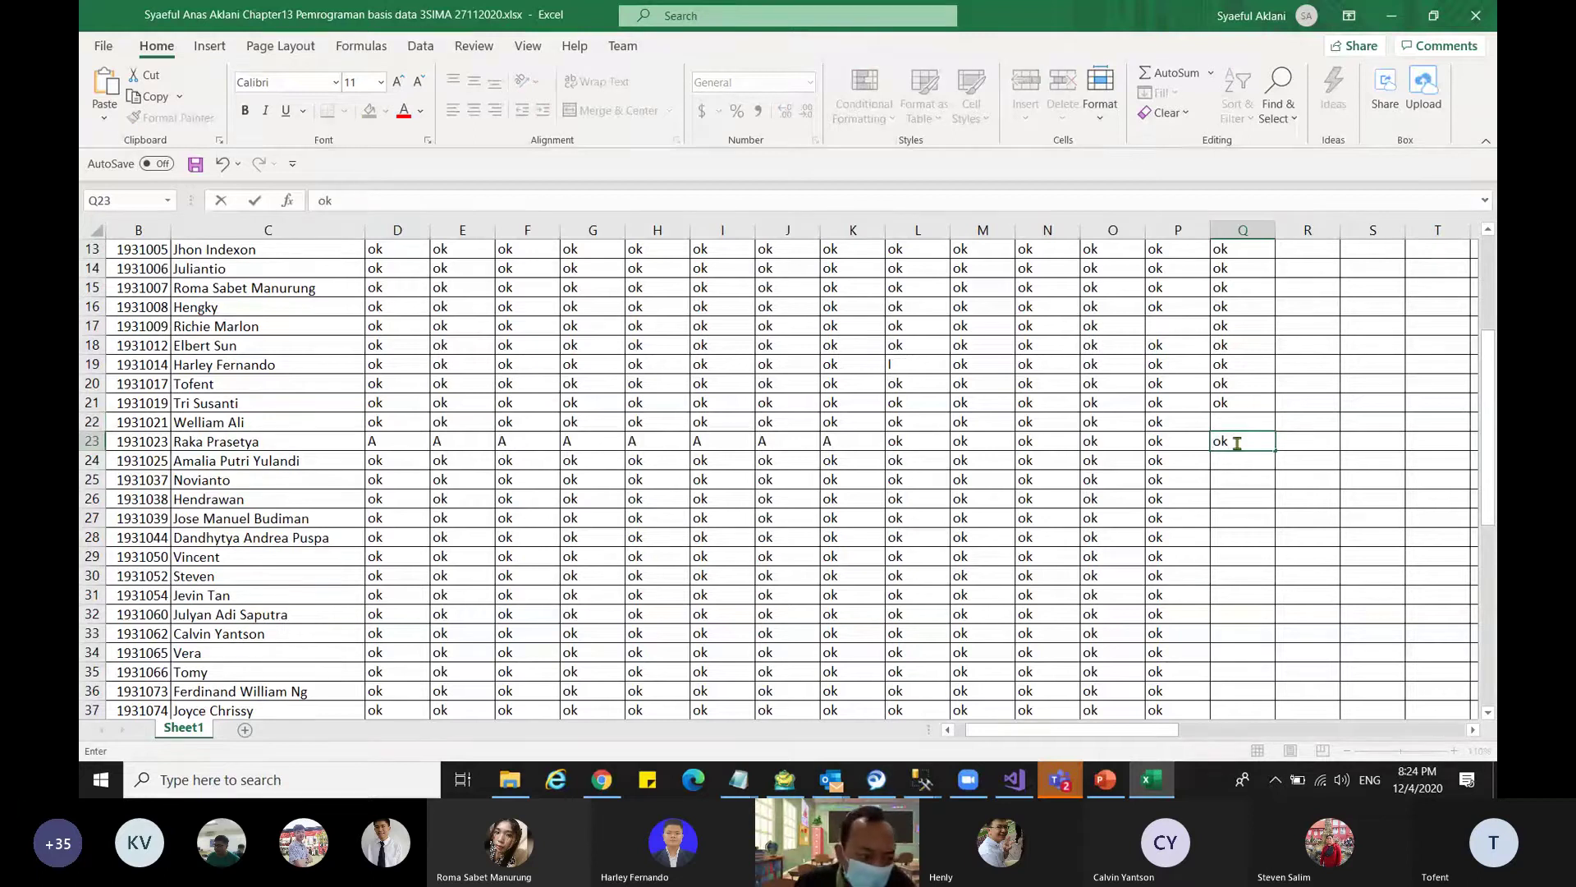
pyautogui.click(93, 479)
pyautogui.click(1215, 464)
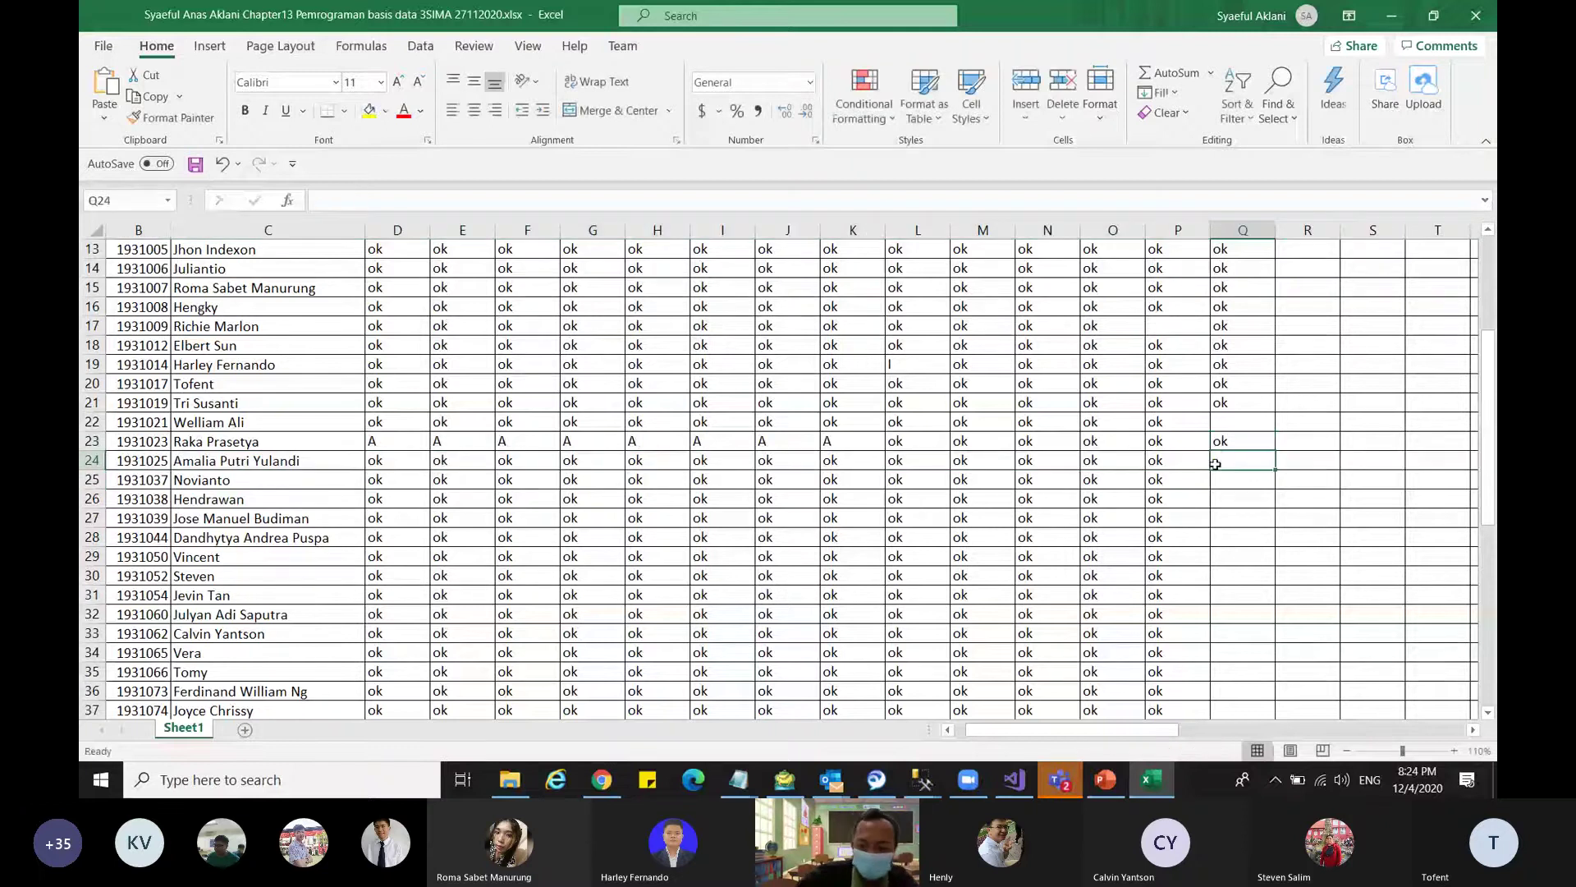
pyautogui.write('ok')
pyautogui.click(1217, 475)
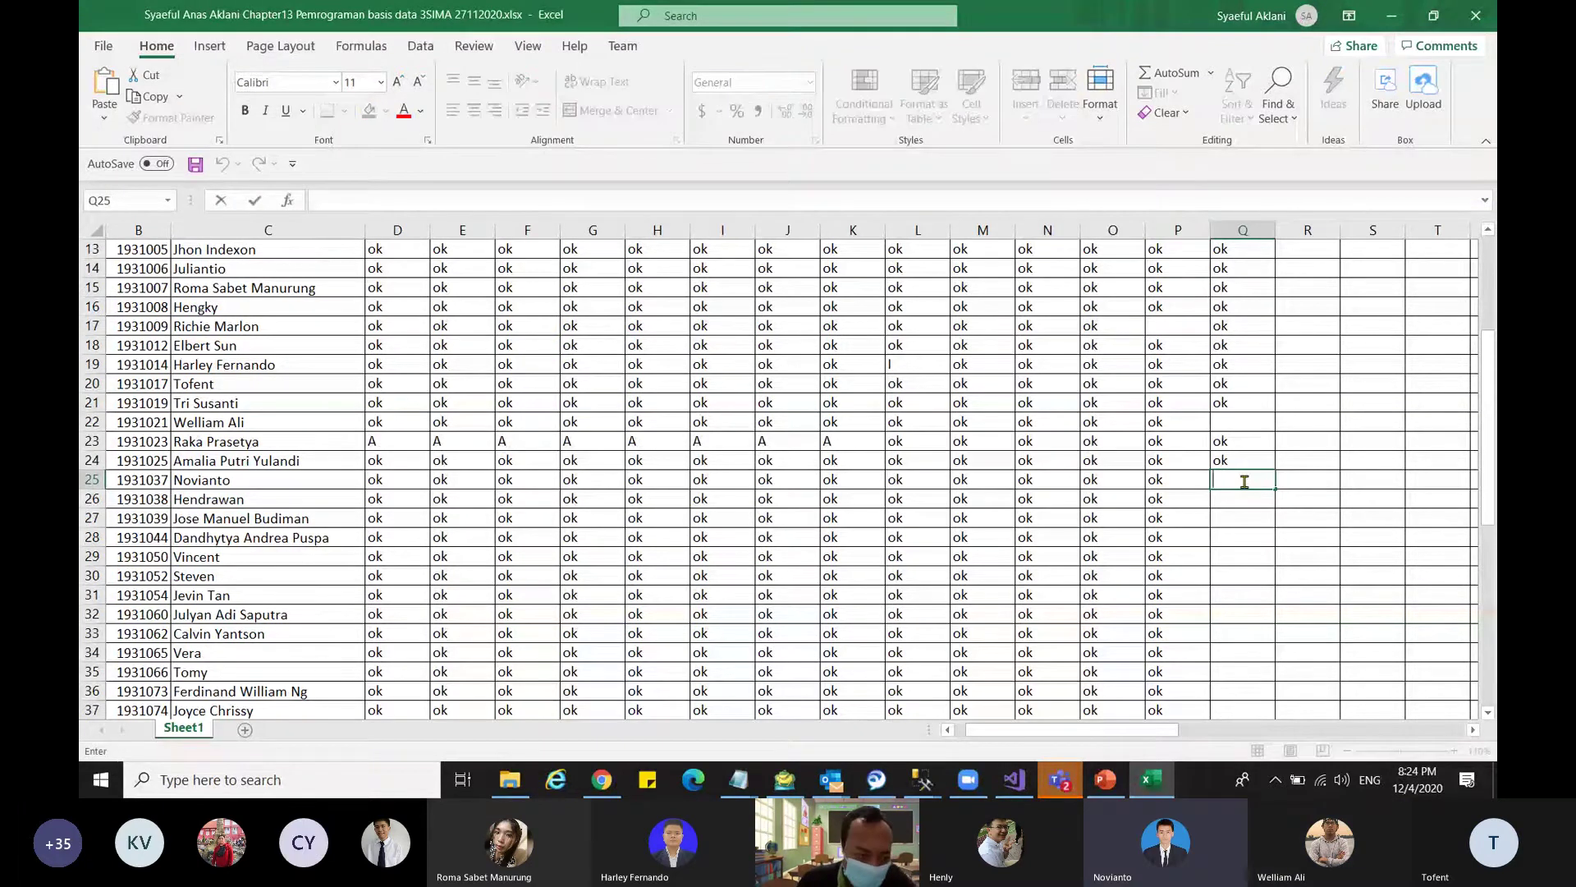
# - Enter ok as the meeting 14 attendance for the students in cells Q25 and Q26
pyautogui.write('ok')
pyautogui.press('Return')
pyautogui.press('Home')
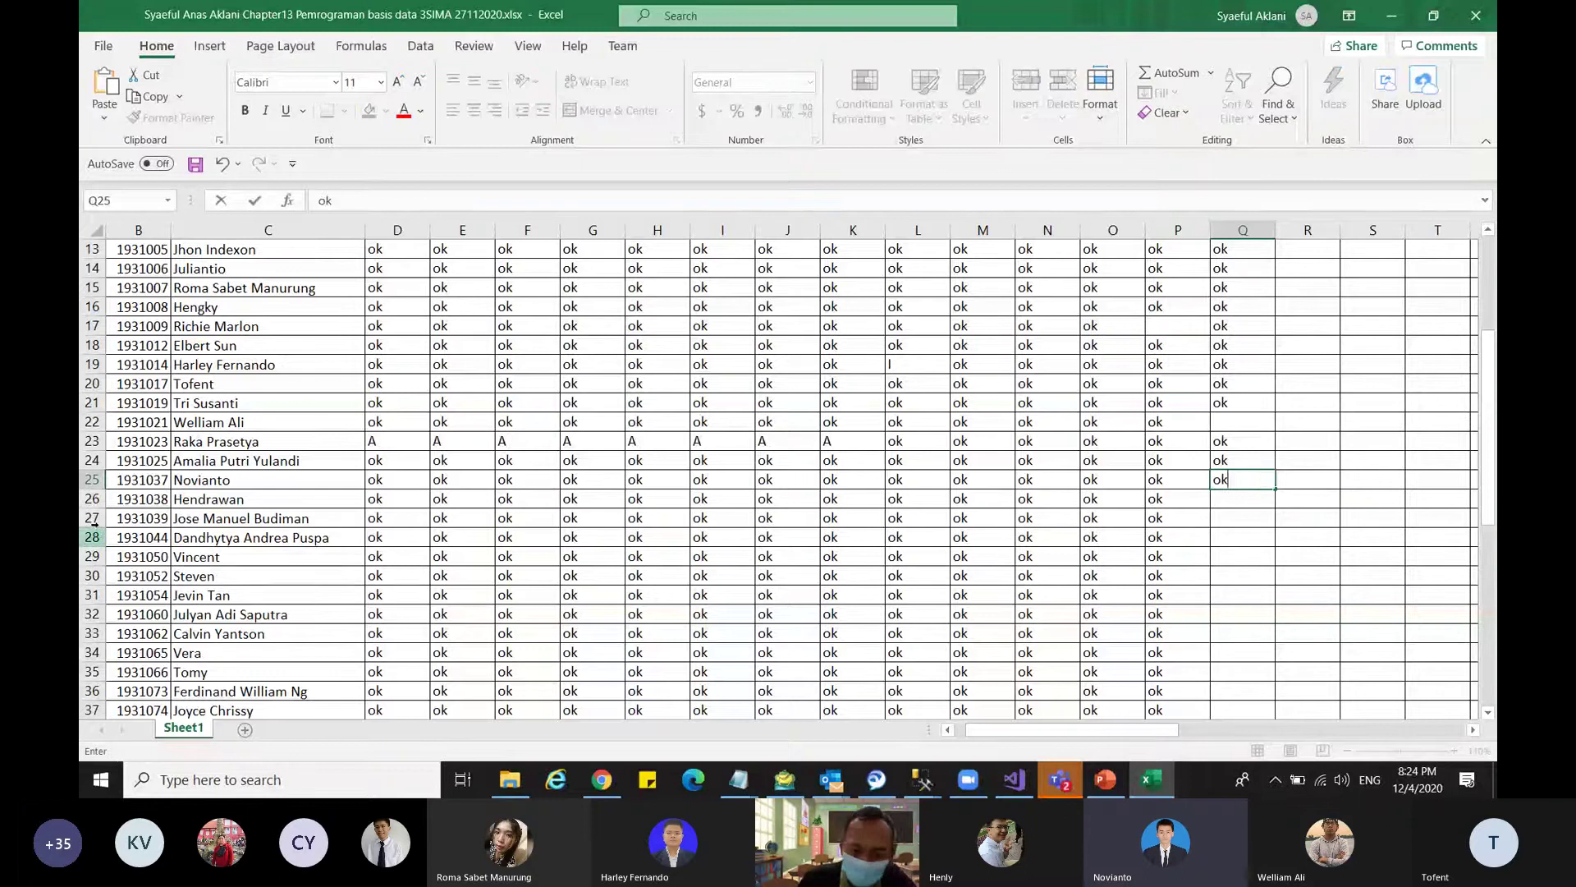
pyautogui.hotkey('shift', 'space')
pyautogui.scroll(-3, 1099, 588)
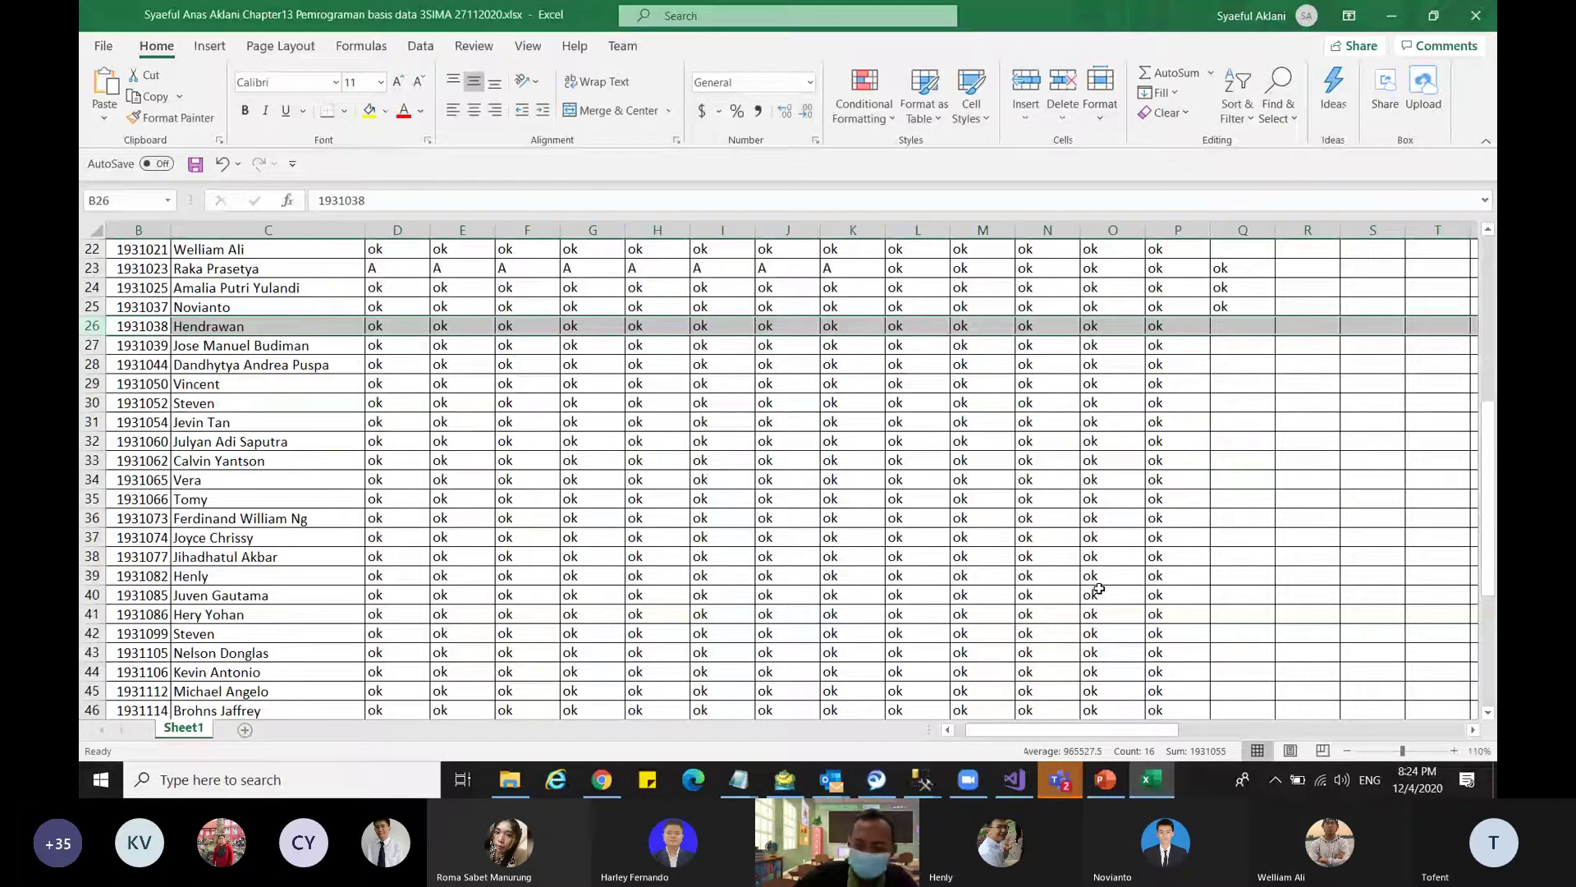
pyautogui.click(1215, 325)
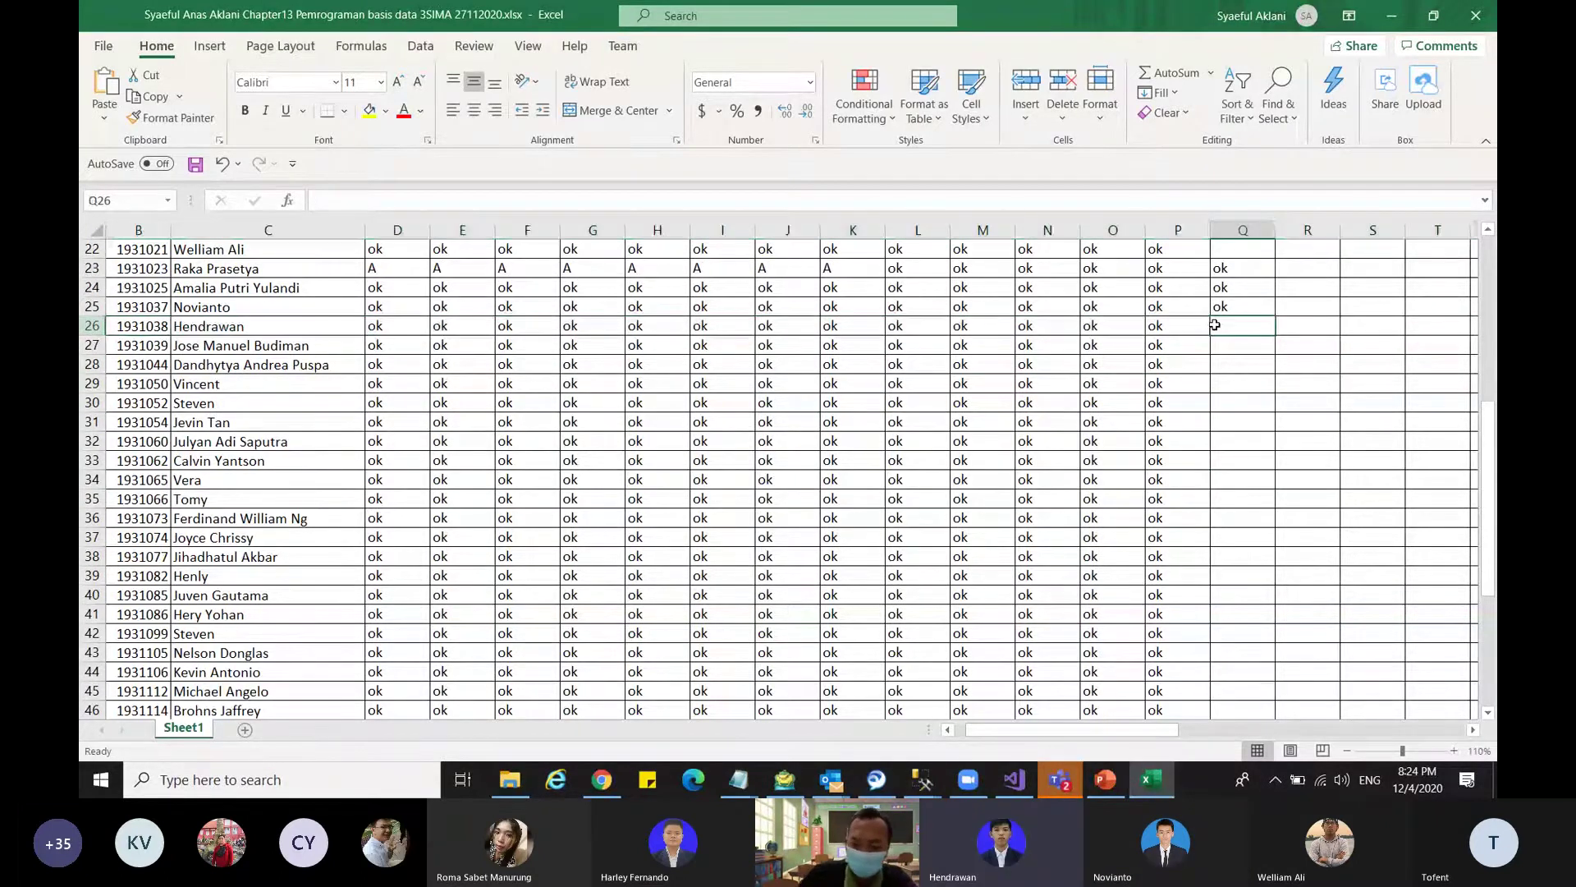
pyautogui.write('ok')
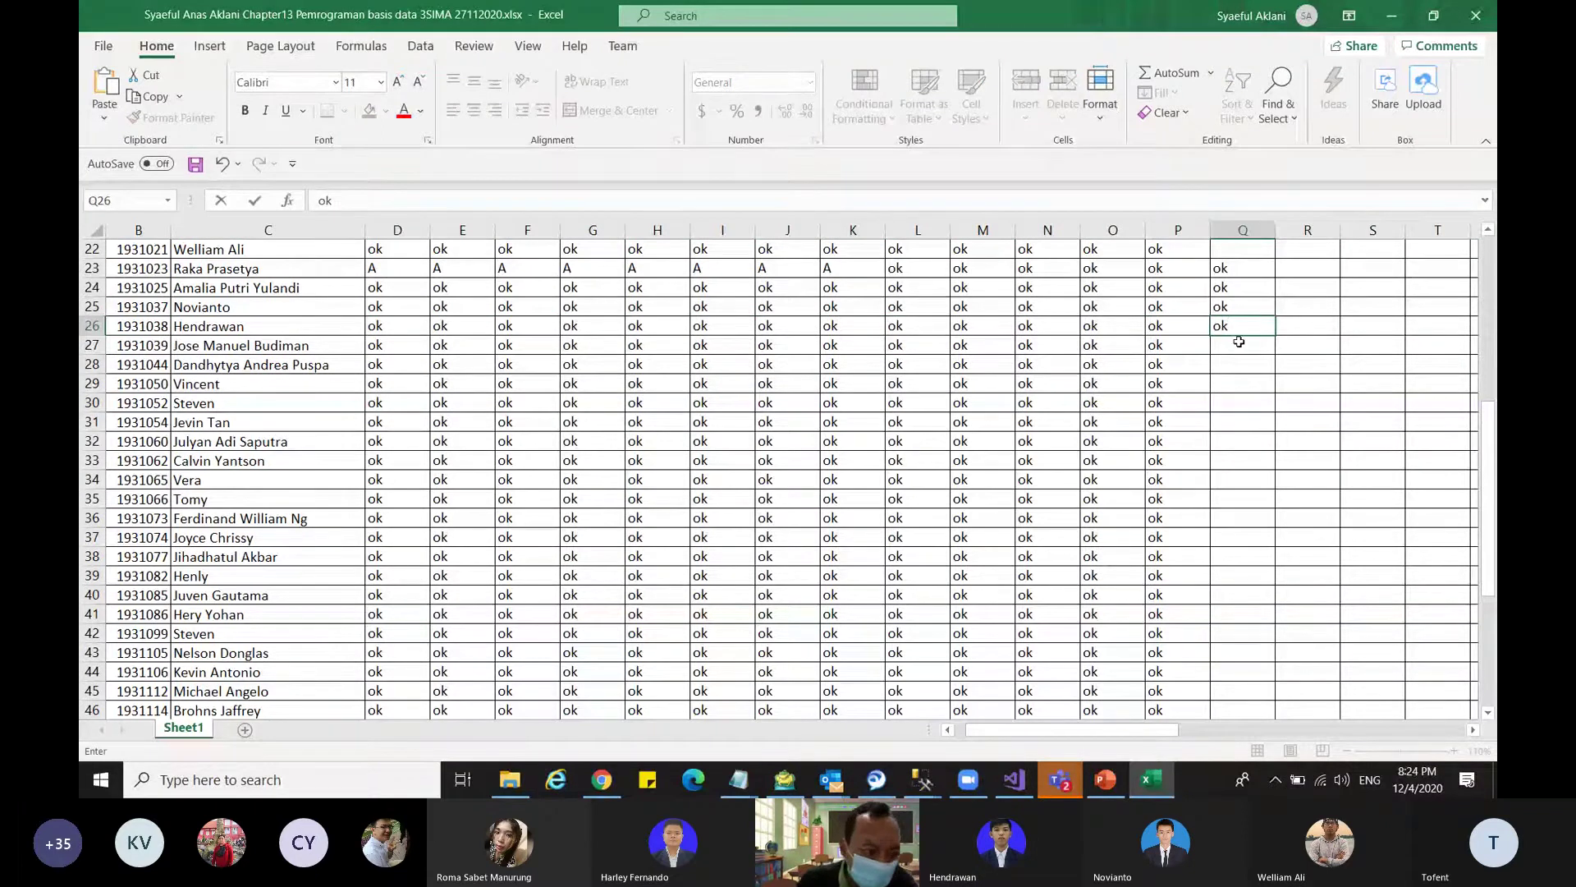
# - Mark the three students in rows 27 to 29 as ok for meeting 14 in column Q
pyautogui.click(1239, 341)
pyautogui.write('ok')
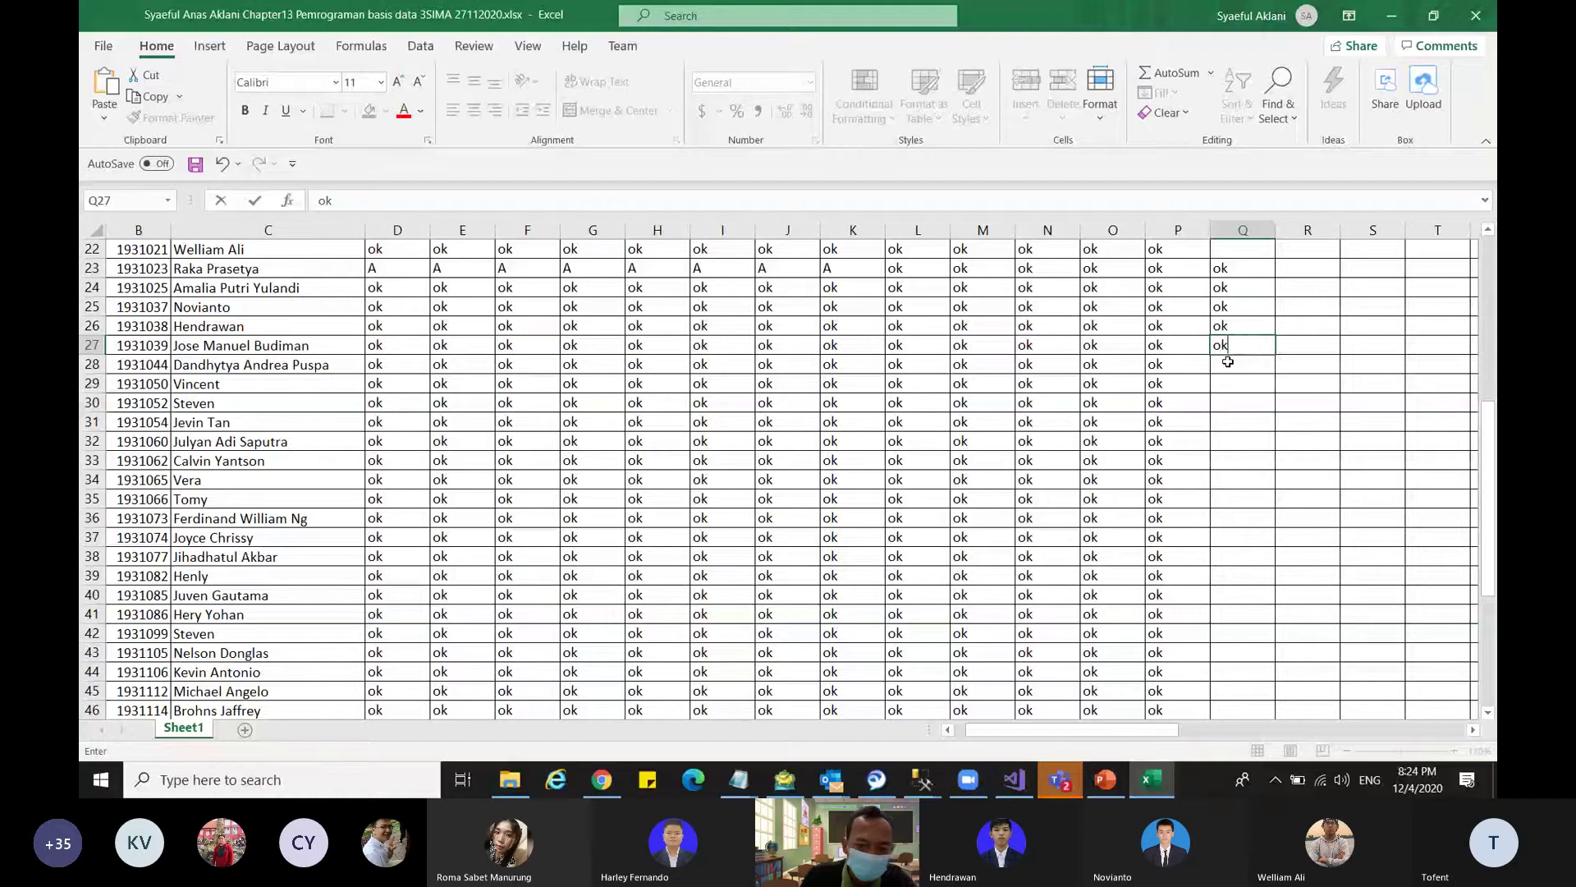
pyautogui.click(1228, 362)
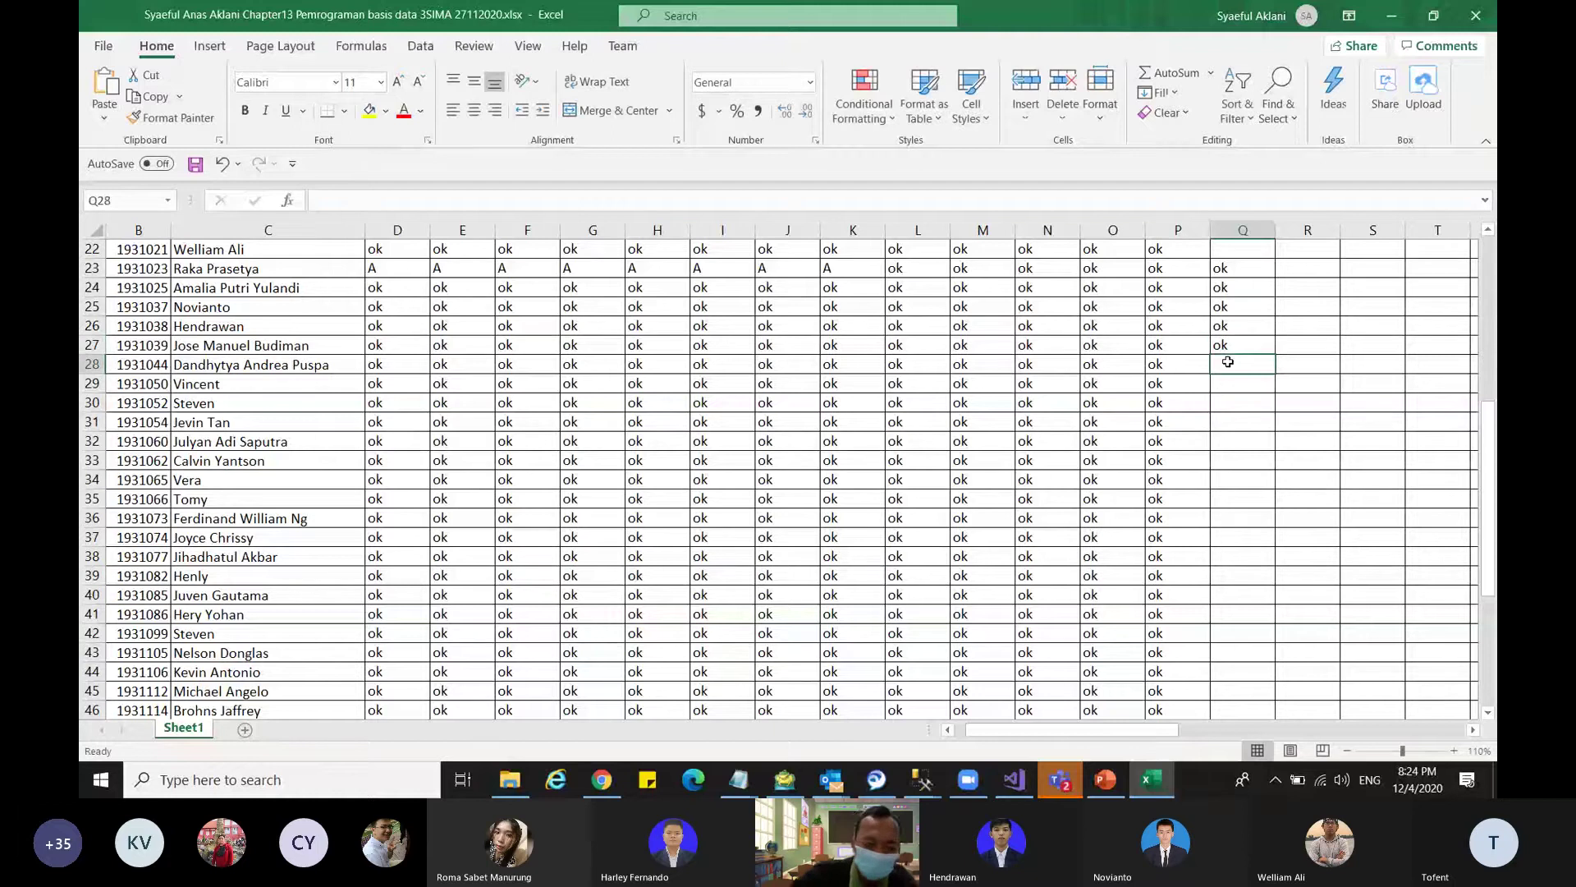
pyautogui.write('ok')
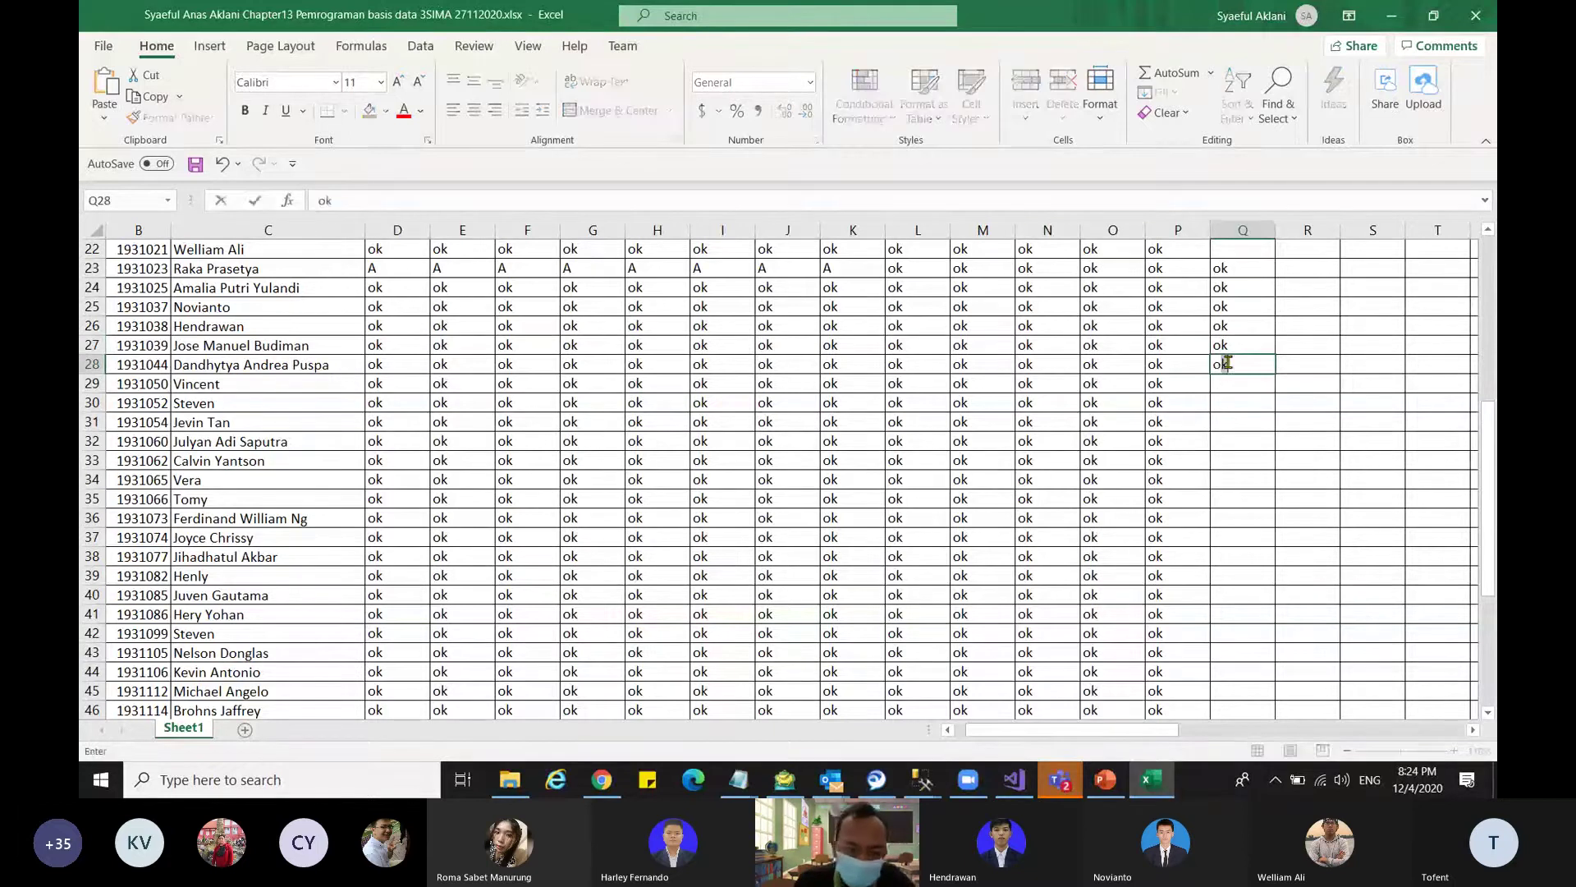
pyautogui.click(1231, 387)
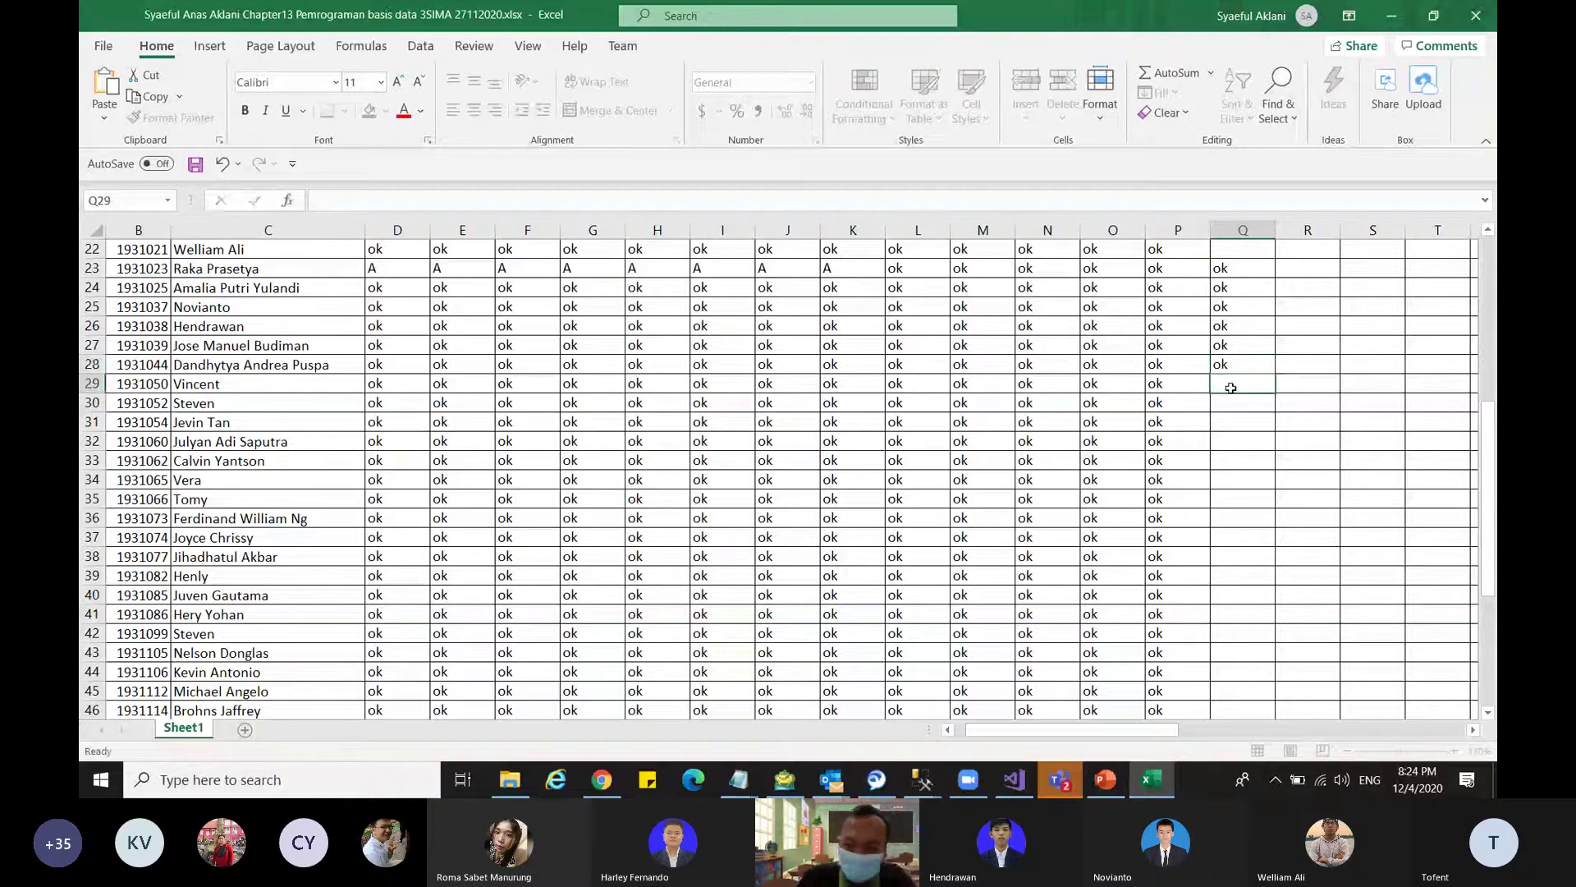
pyautogui.write('ok')
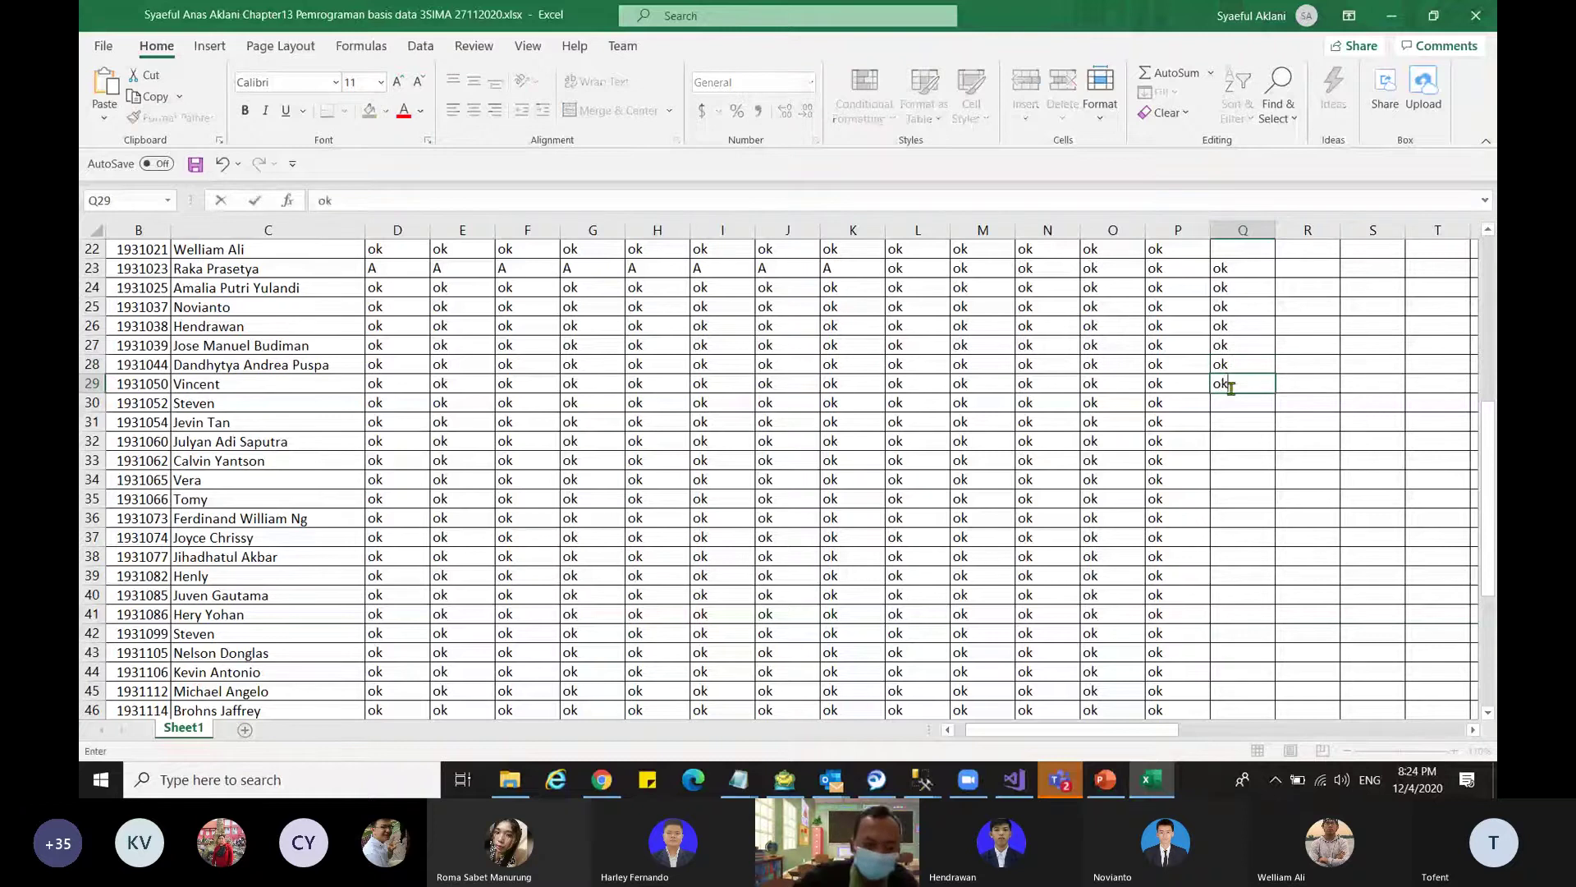
# - Fill in ok for meeting 14 in cells Q30, Q31 and Q32
pyautogui.click(1228, 401)
pyautogui.write('ok')
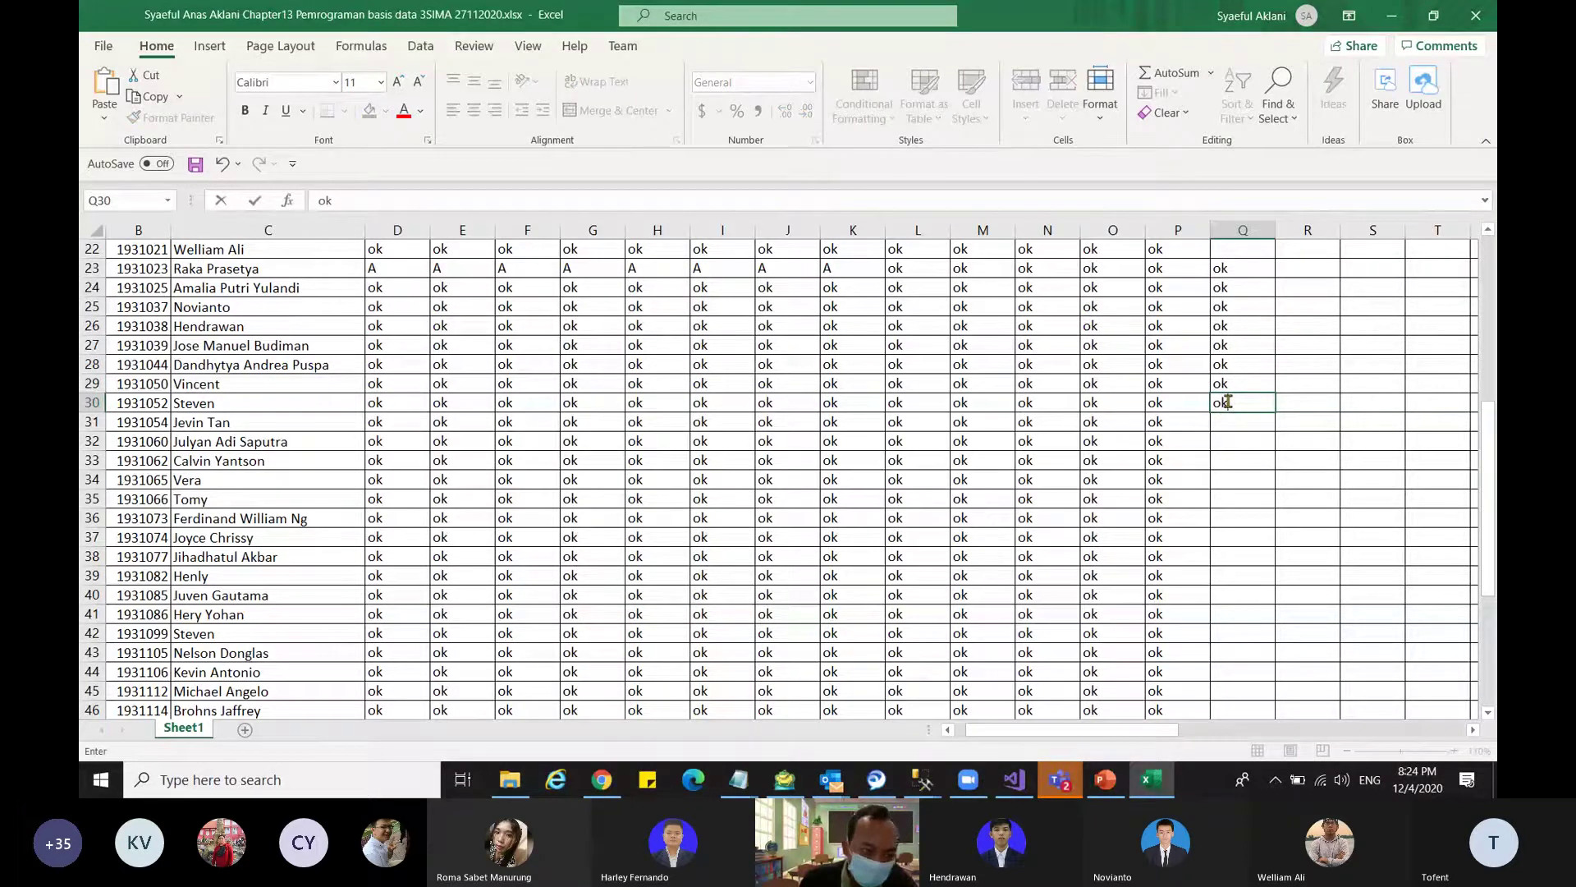
pyautogui.click(1233, 417)
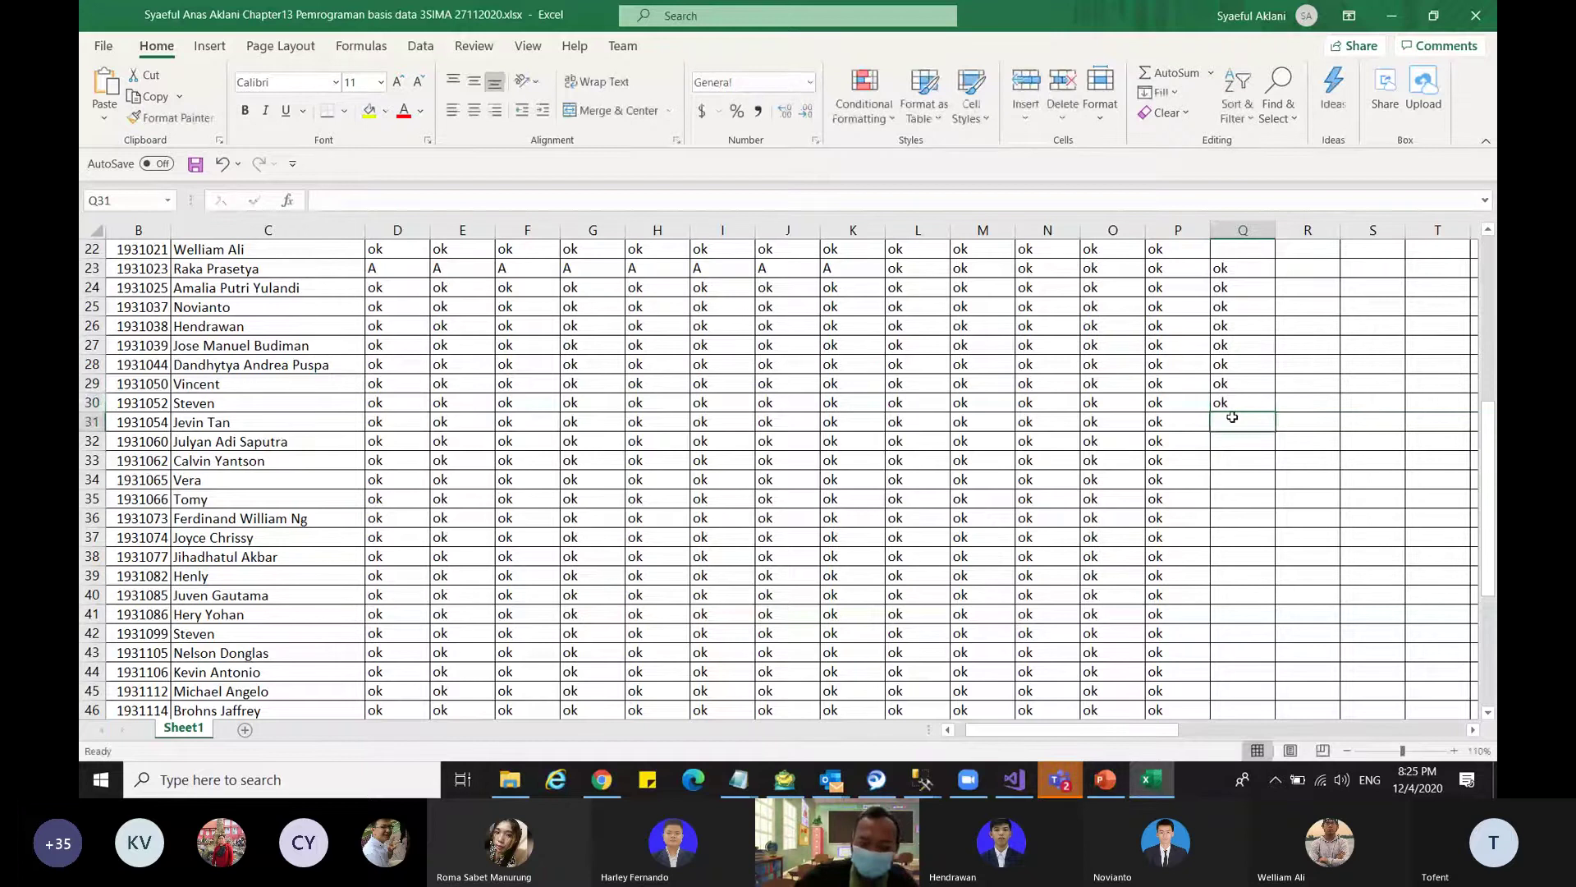
pyautogui.write('ok')
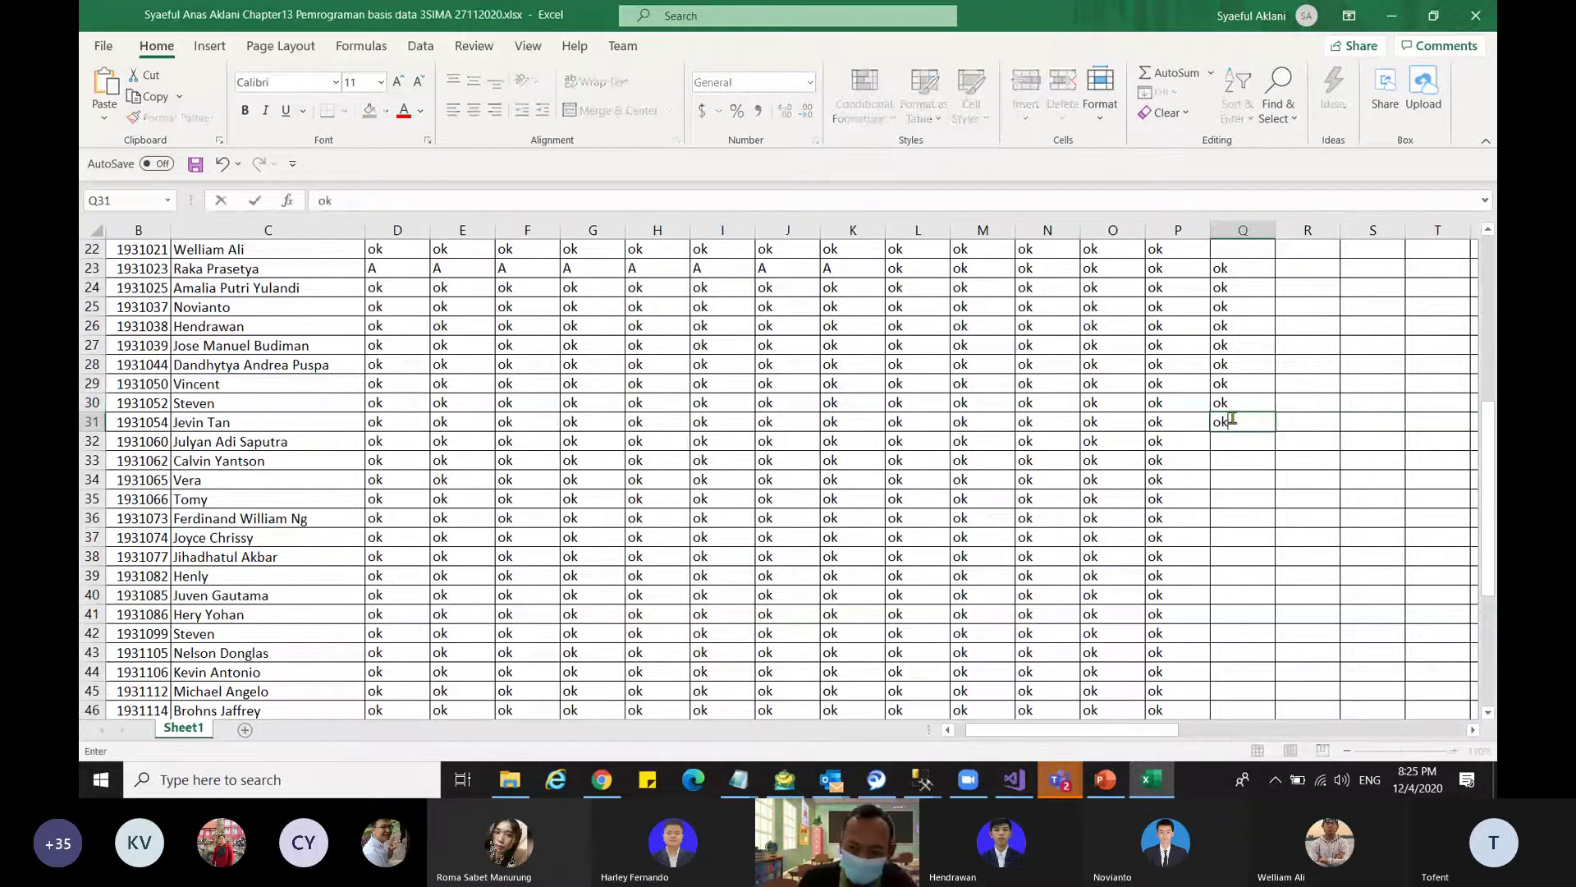
pyautogui.click(1233, 441)
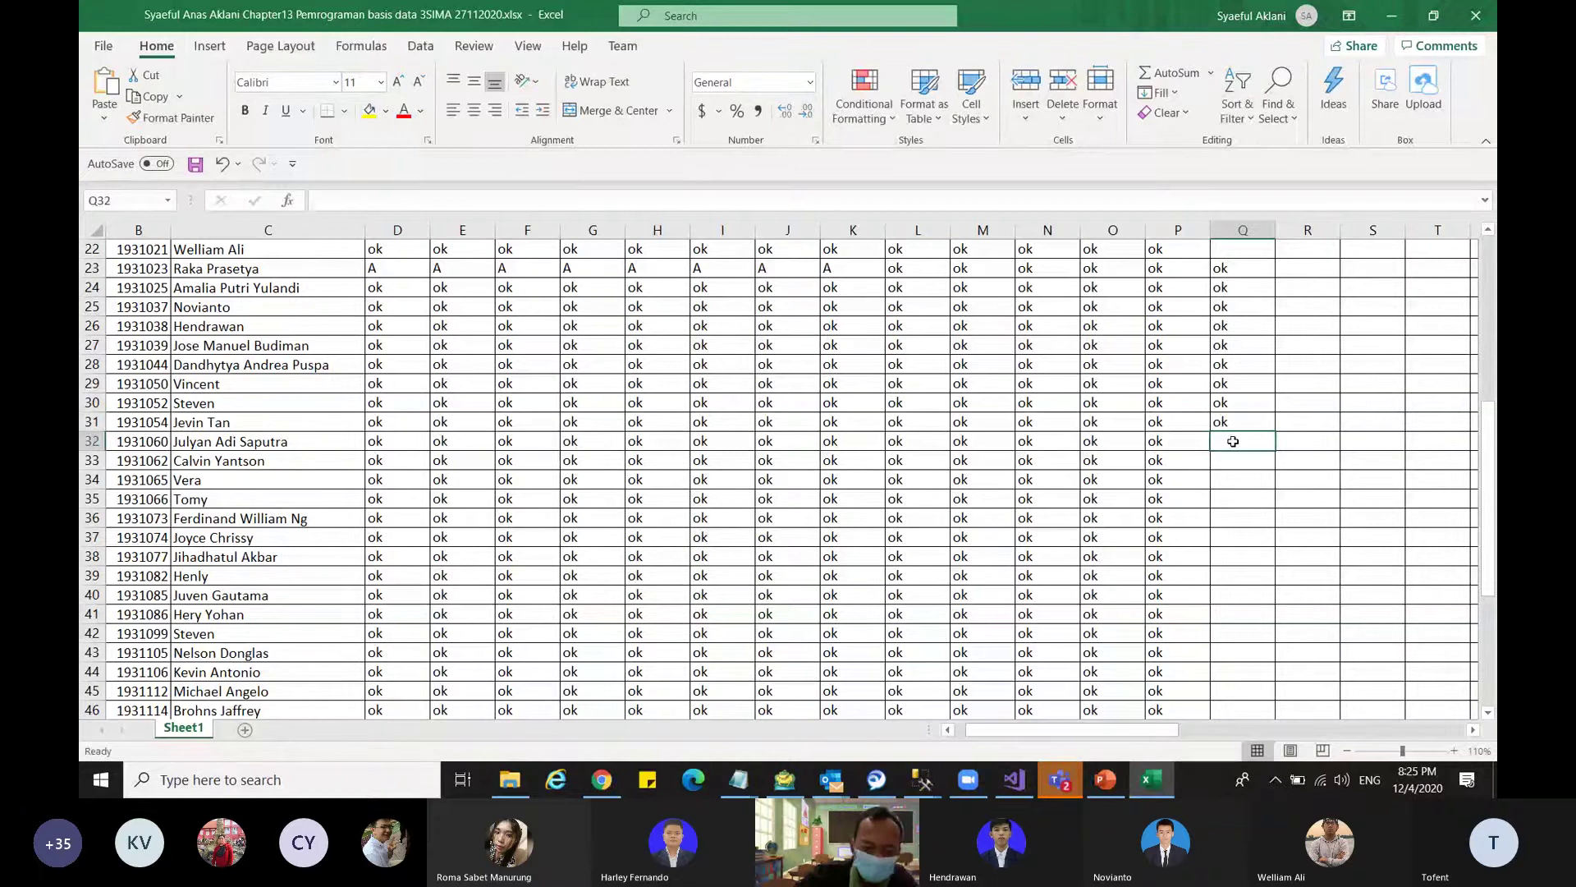
pyautogui.write('ok')
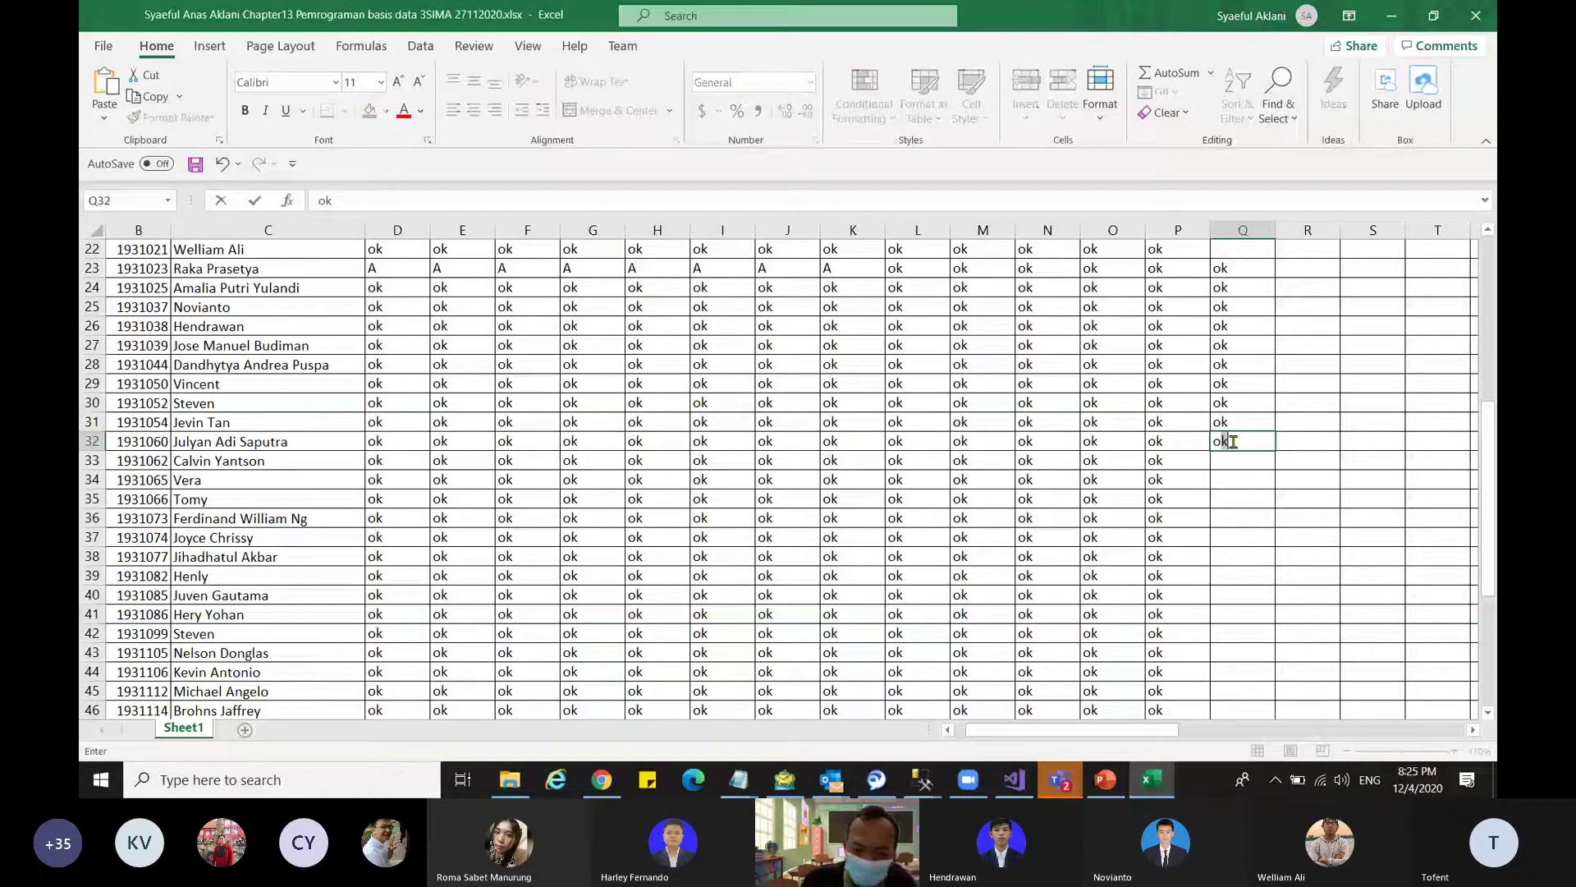
# - Record ok as the meeting 14 attendance for the three students in cells Q33 to Q35
pyautogui.click(1231, 458)
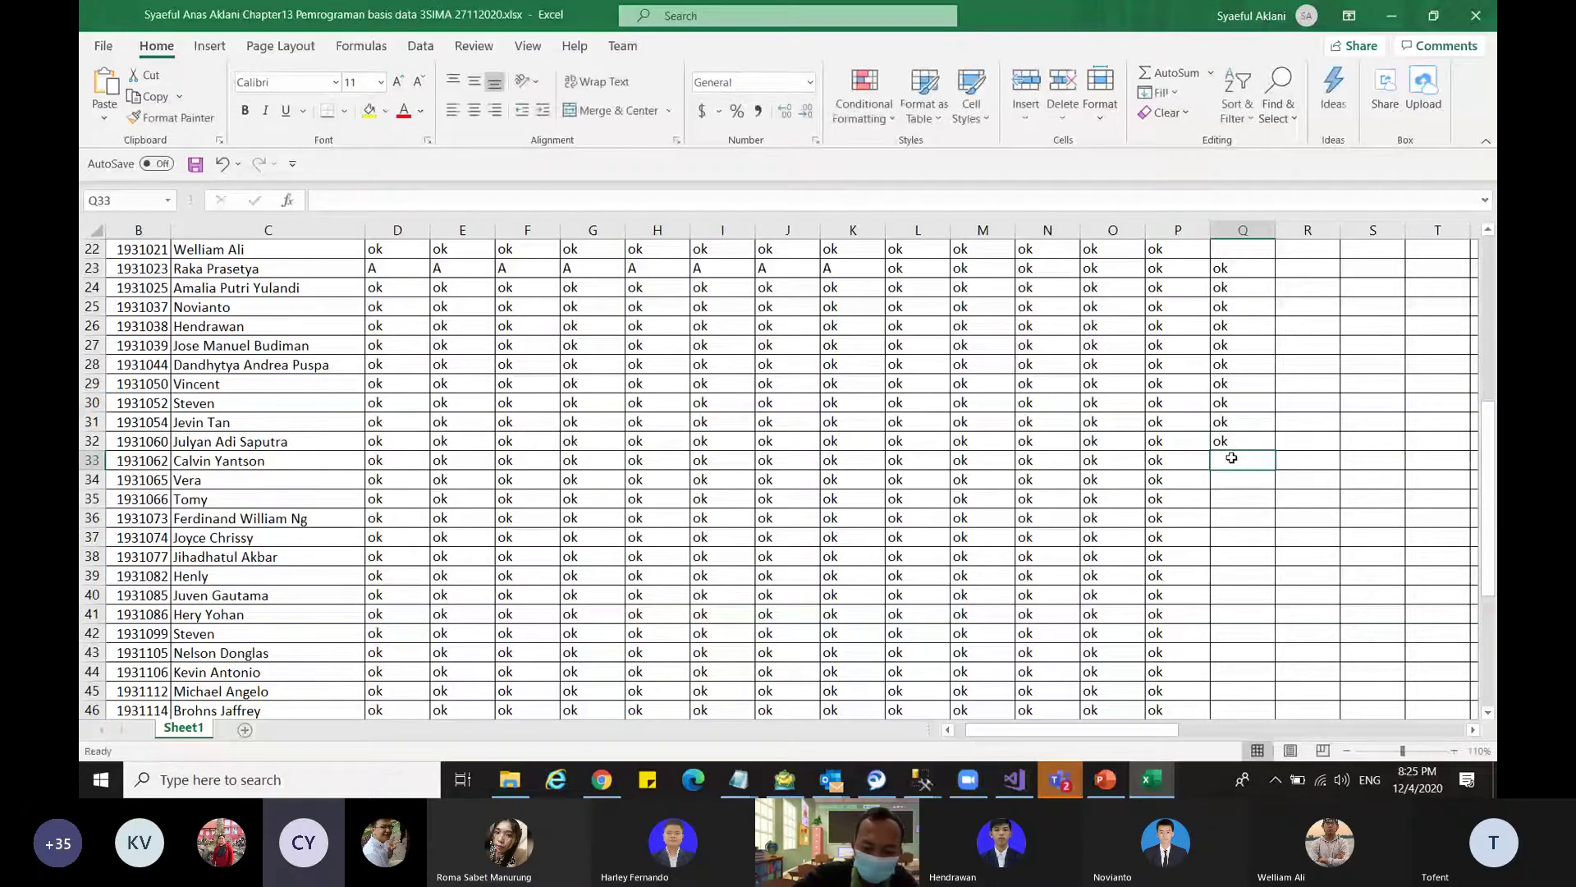
pyautogui.write('ok')
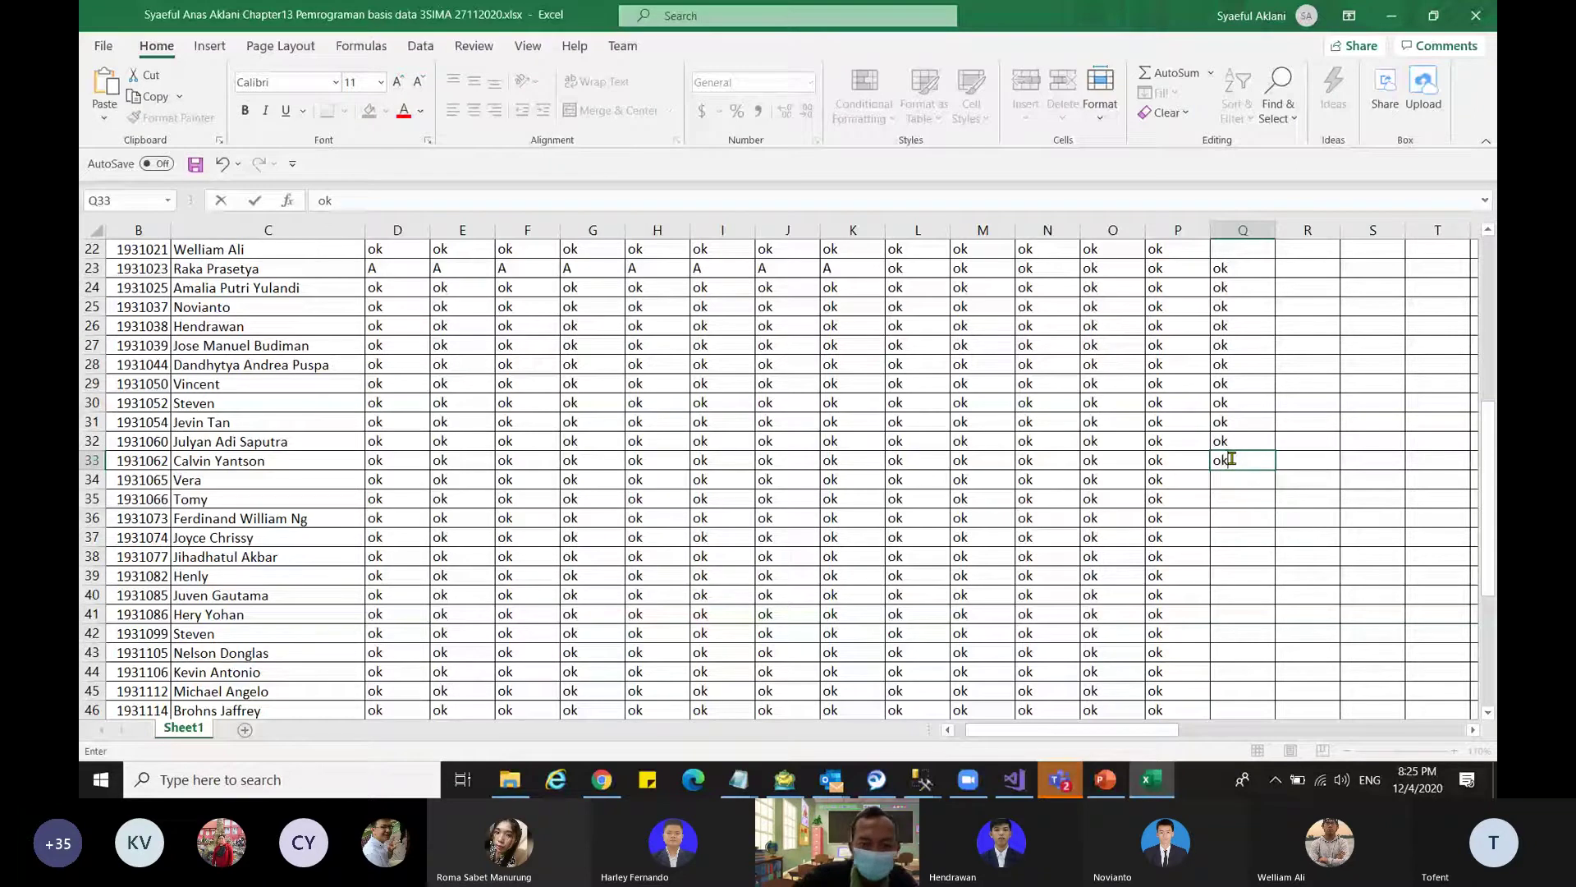
pyautogui.click(1229, 479)
pyautogui.scroll(-2, 1230, 478)
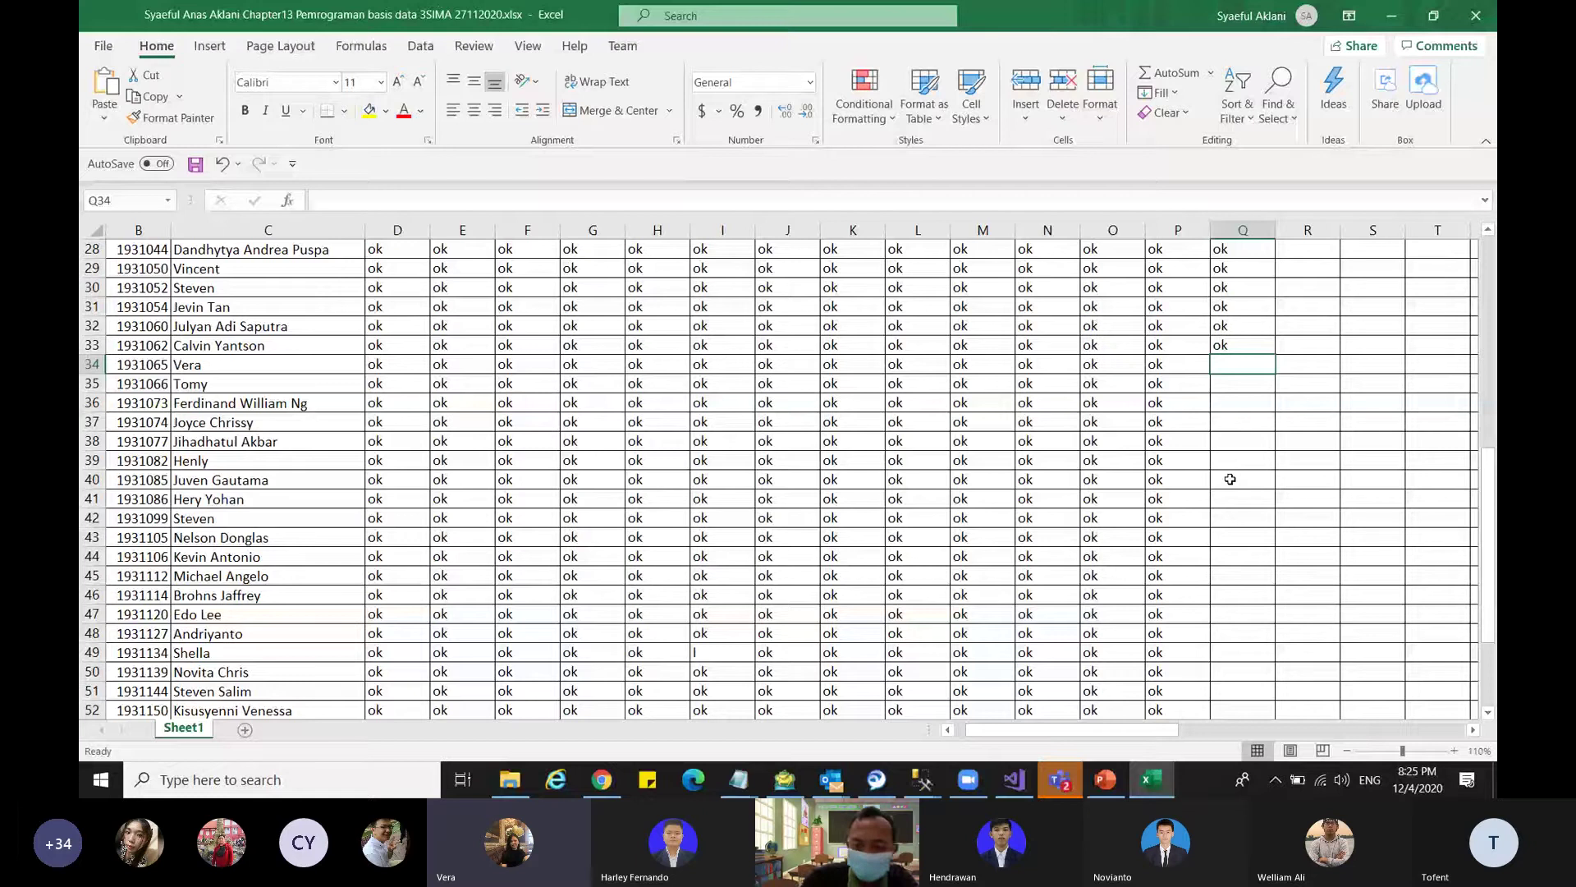
pyautogui.write('ok')
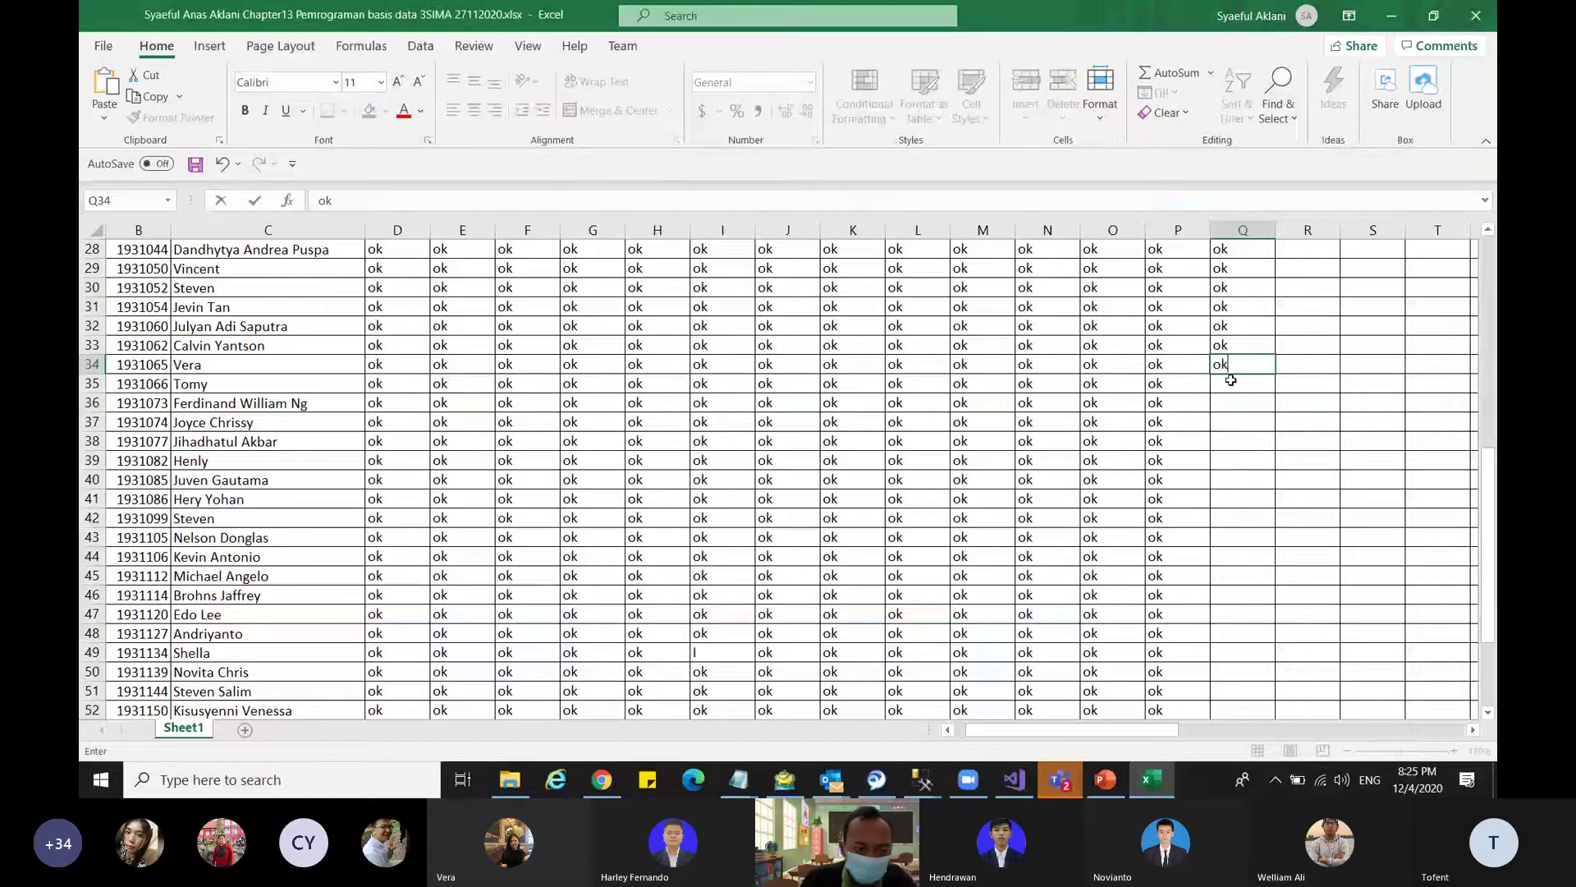
pyautogui.press('Return')
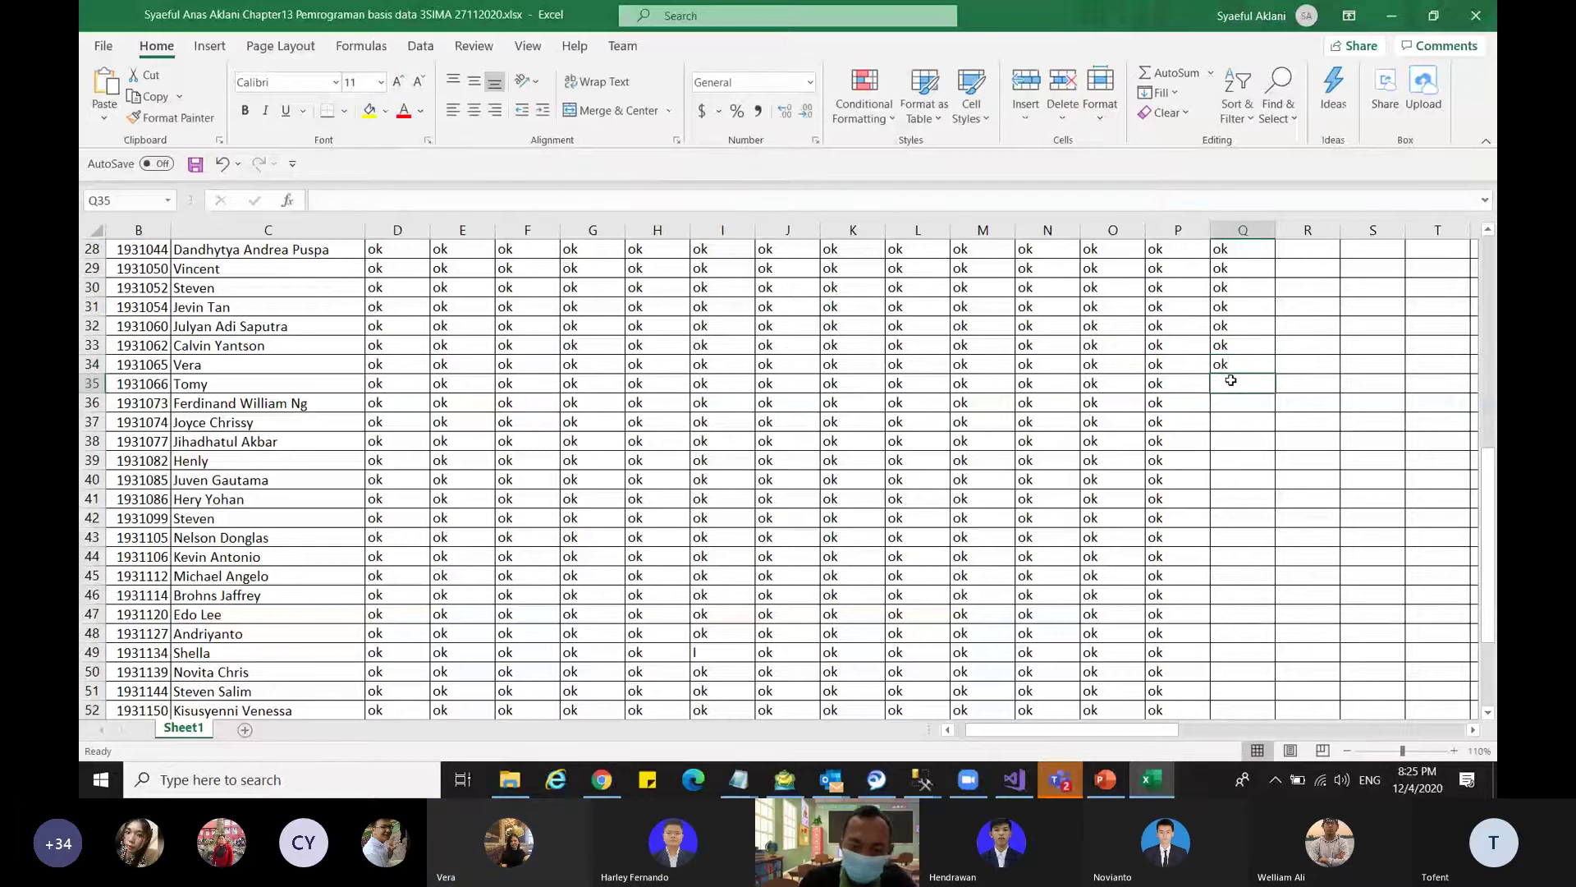
pyautogui.write('ok')
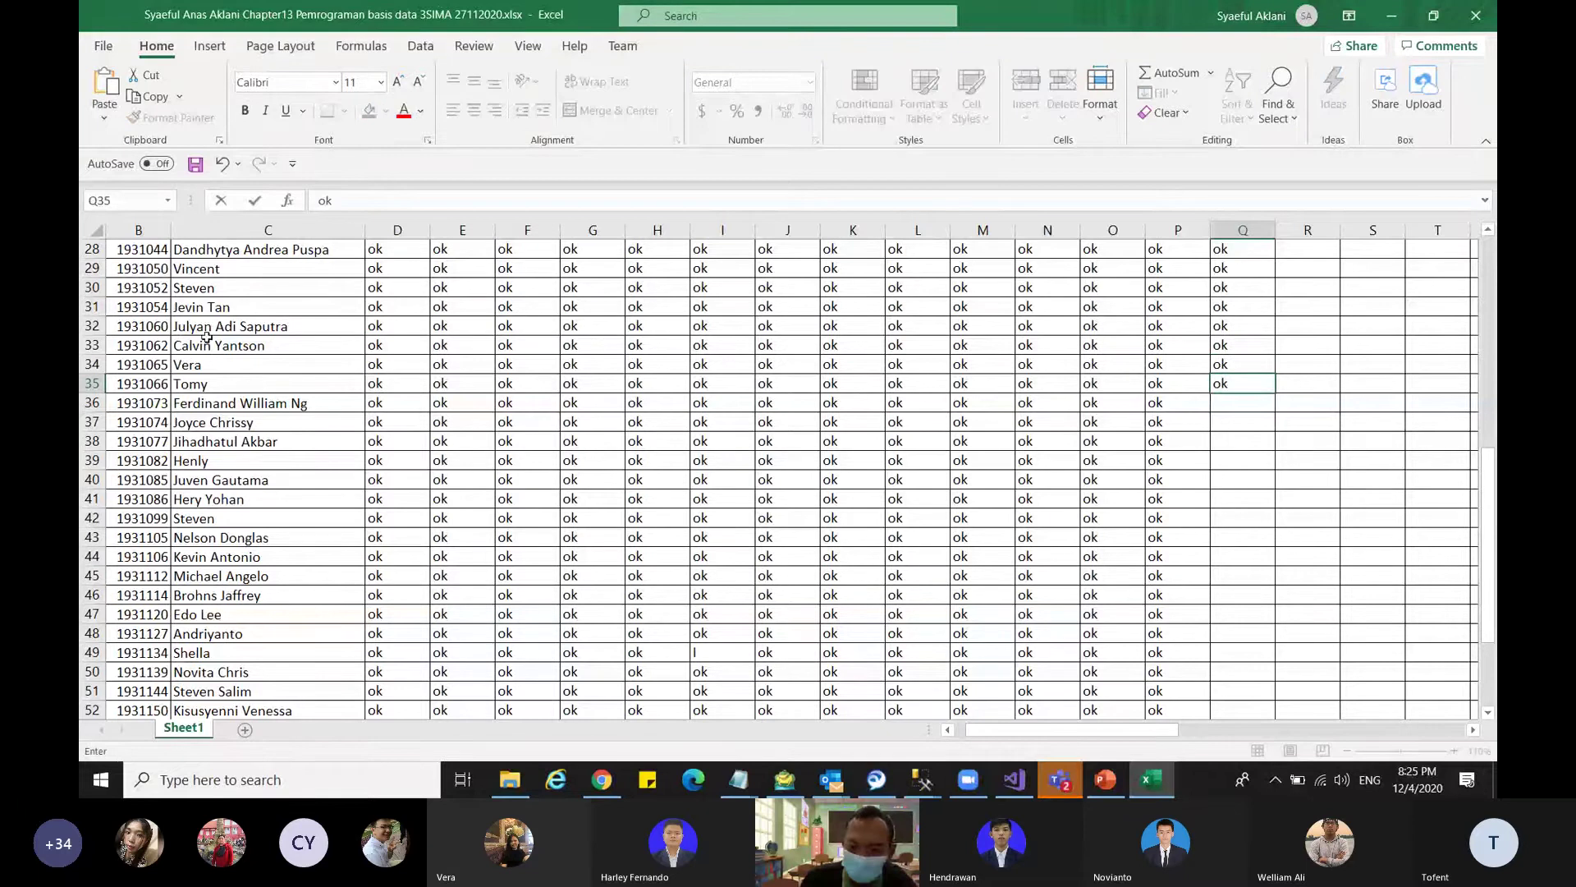
# - Mark the students in rows 36 and 37 as ok for meeting 14 in column Q
pyautogui.click(92, 402)
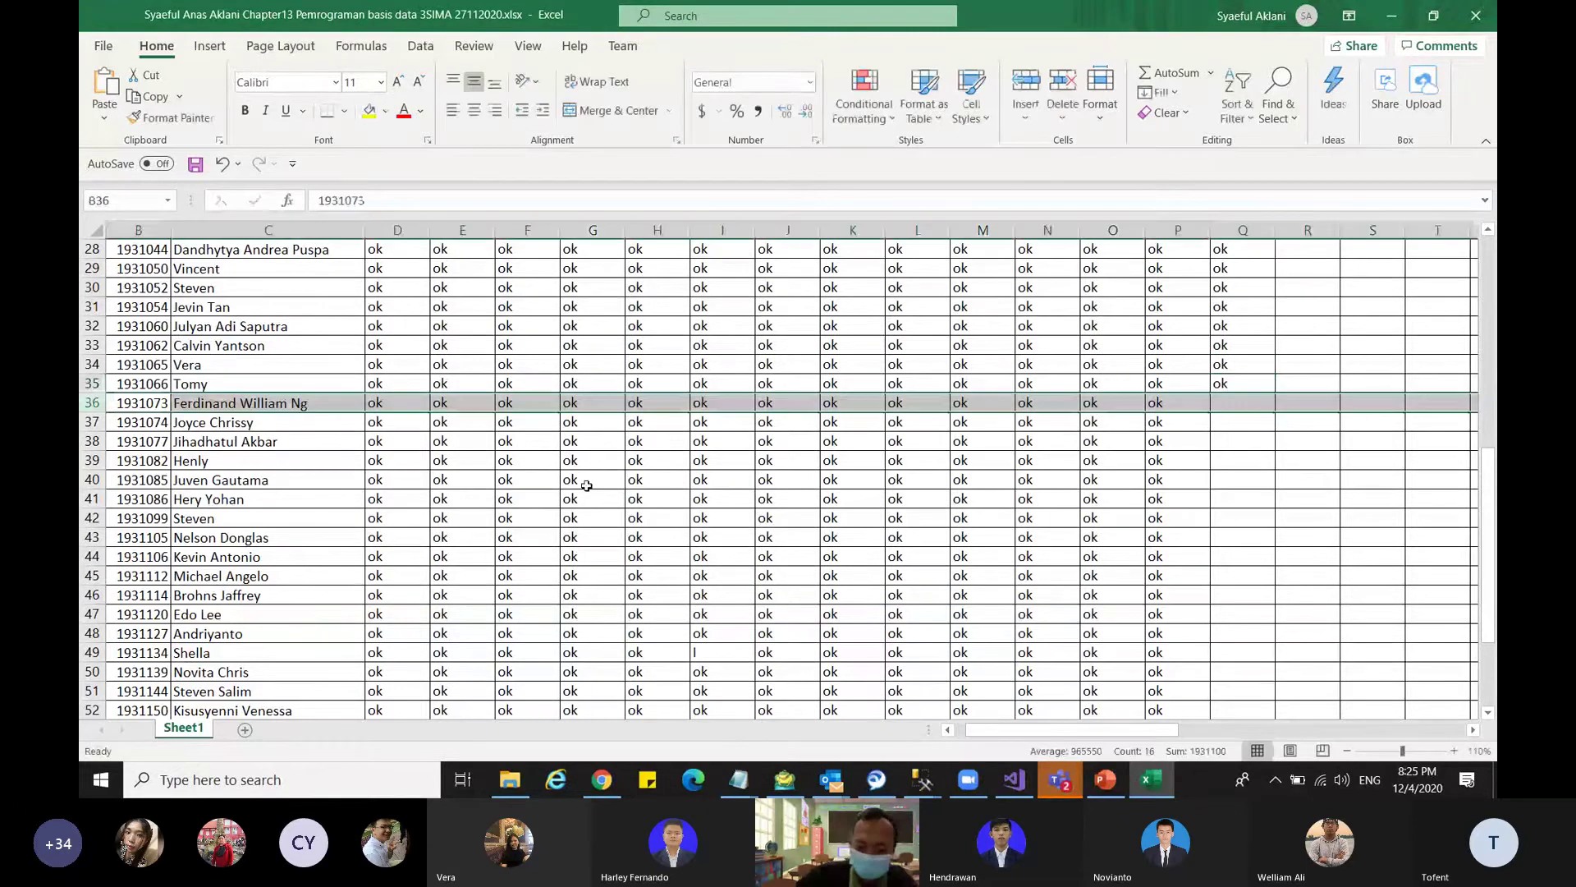
pyautogui.click(1255, 405)
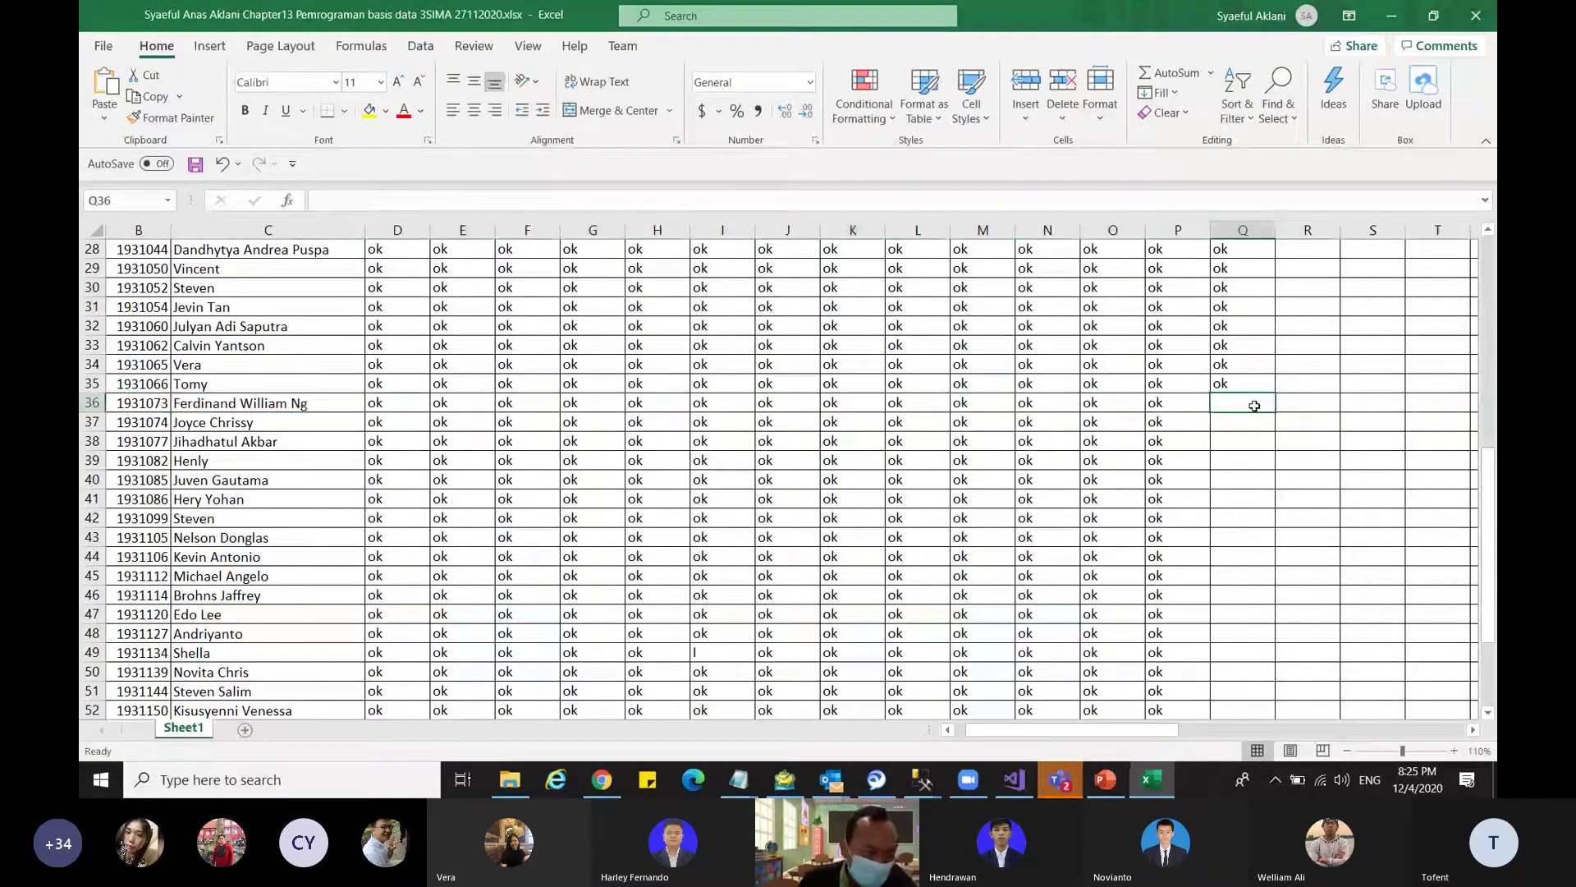
pyautogui.write('ok')
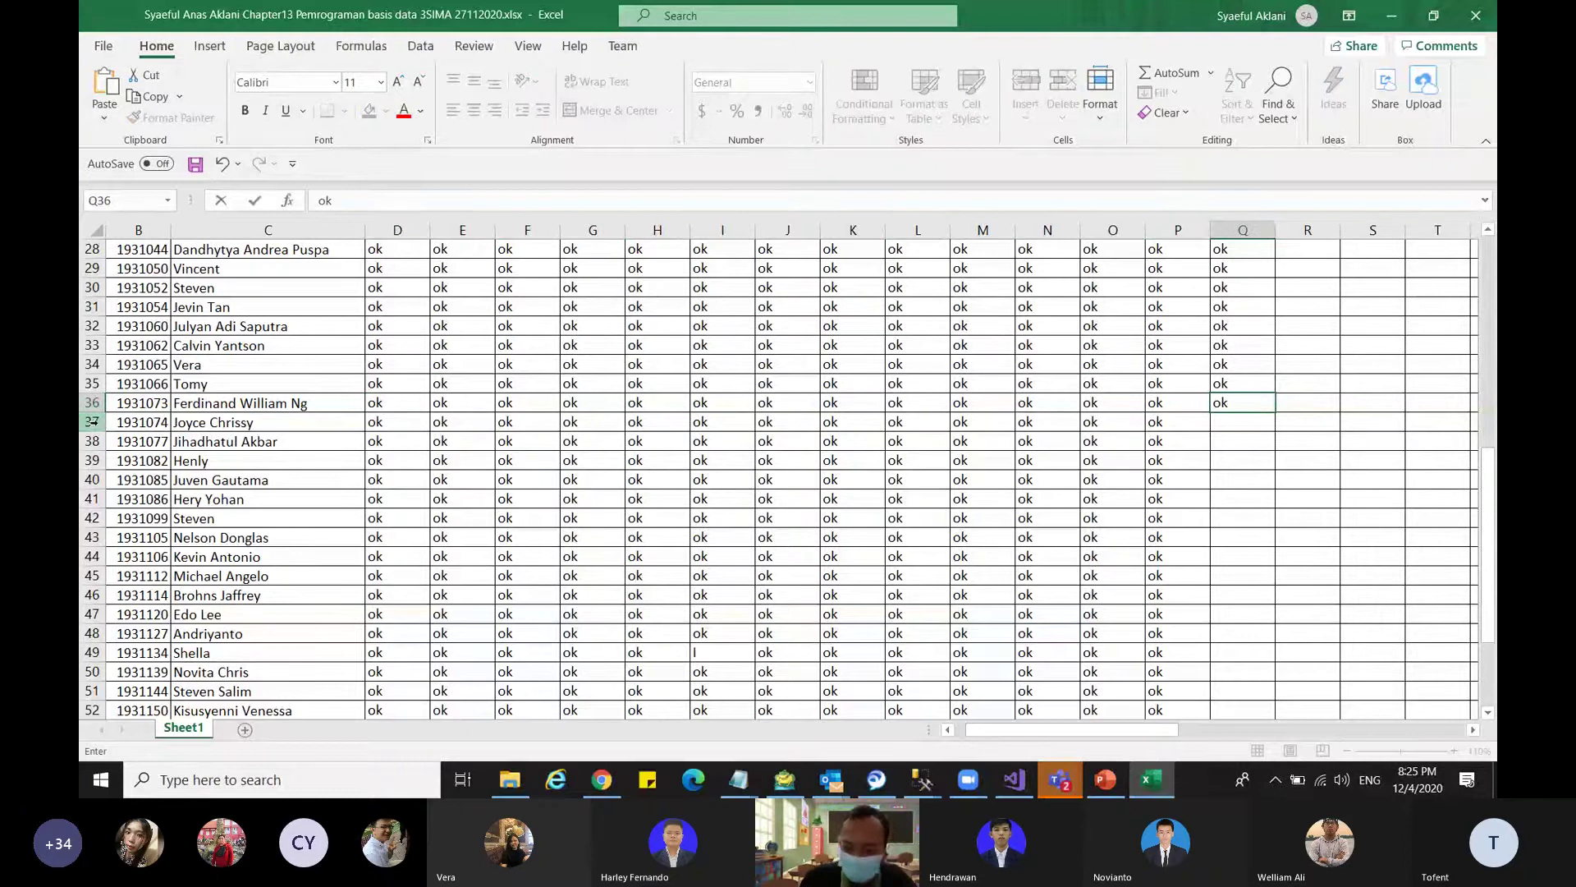
pyautogui.click(1226, 423)
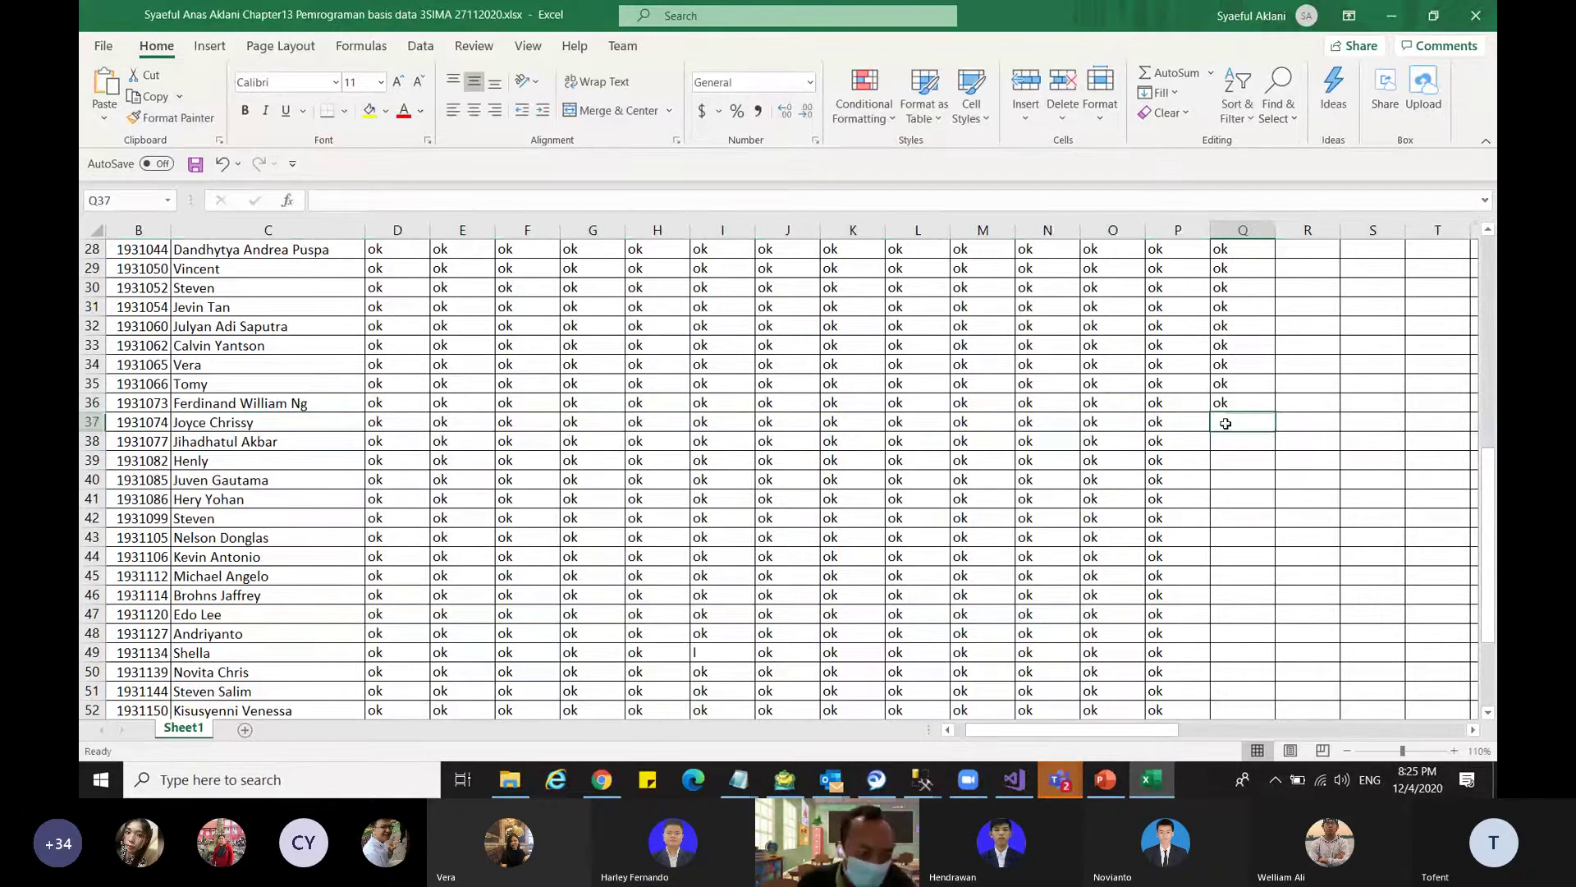
pyautogui.write('ok')
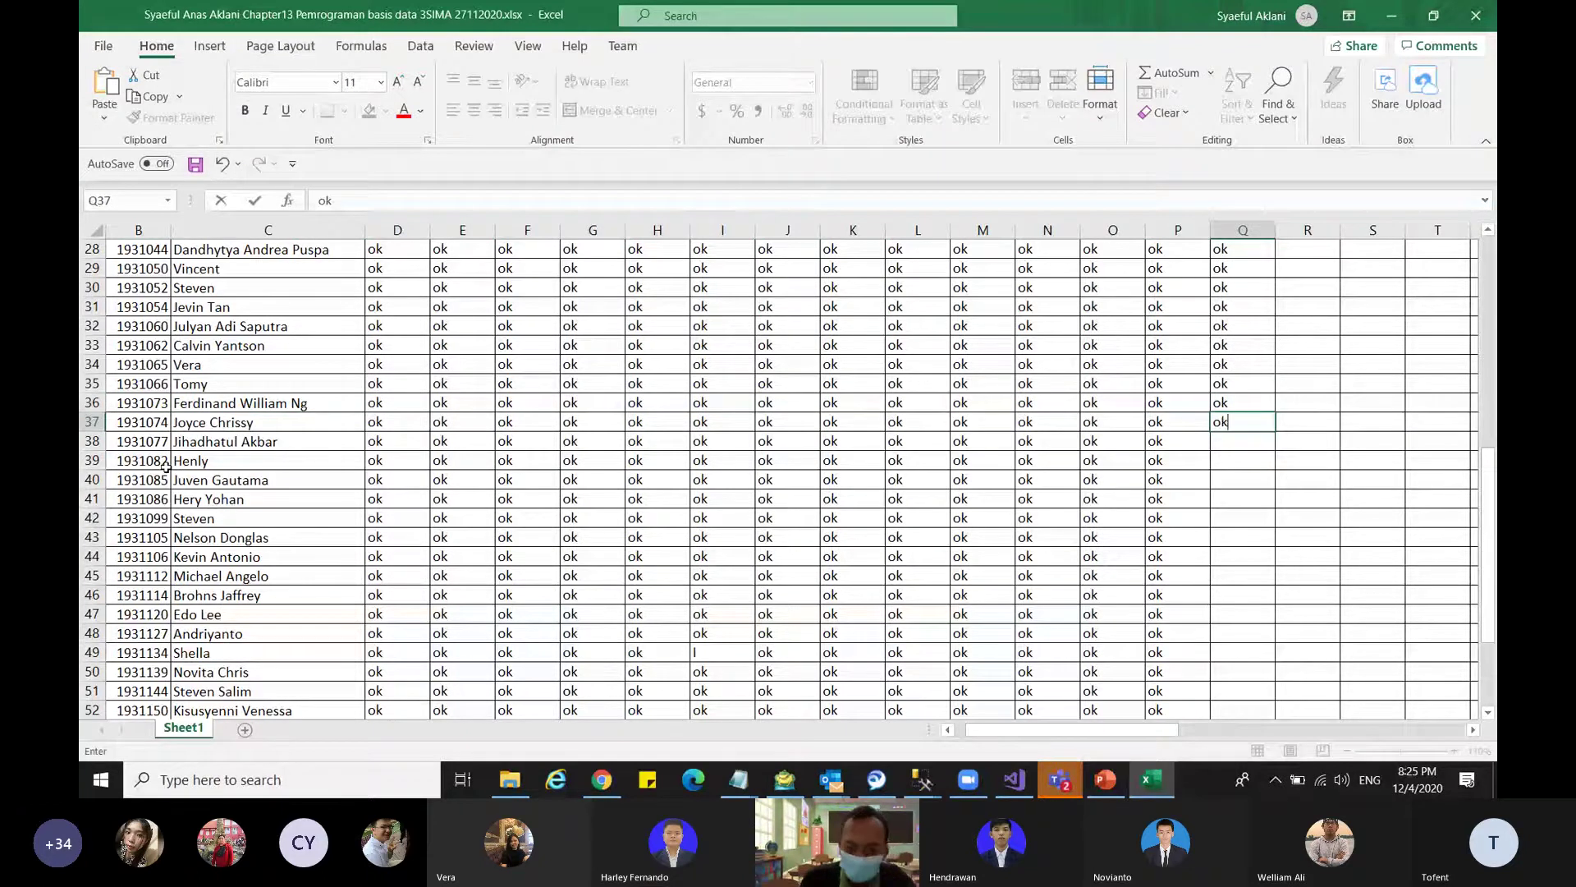
# - Enter ok for meeting 14 in cells Q38 and Q39
pyautogui.click(1232, 441)
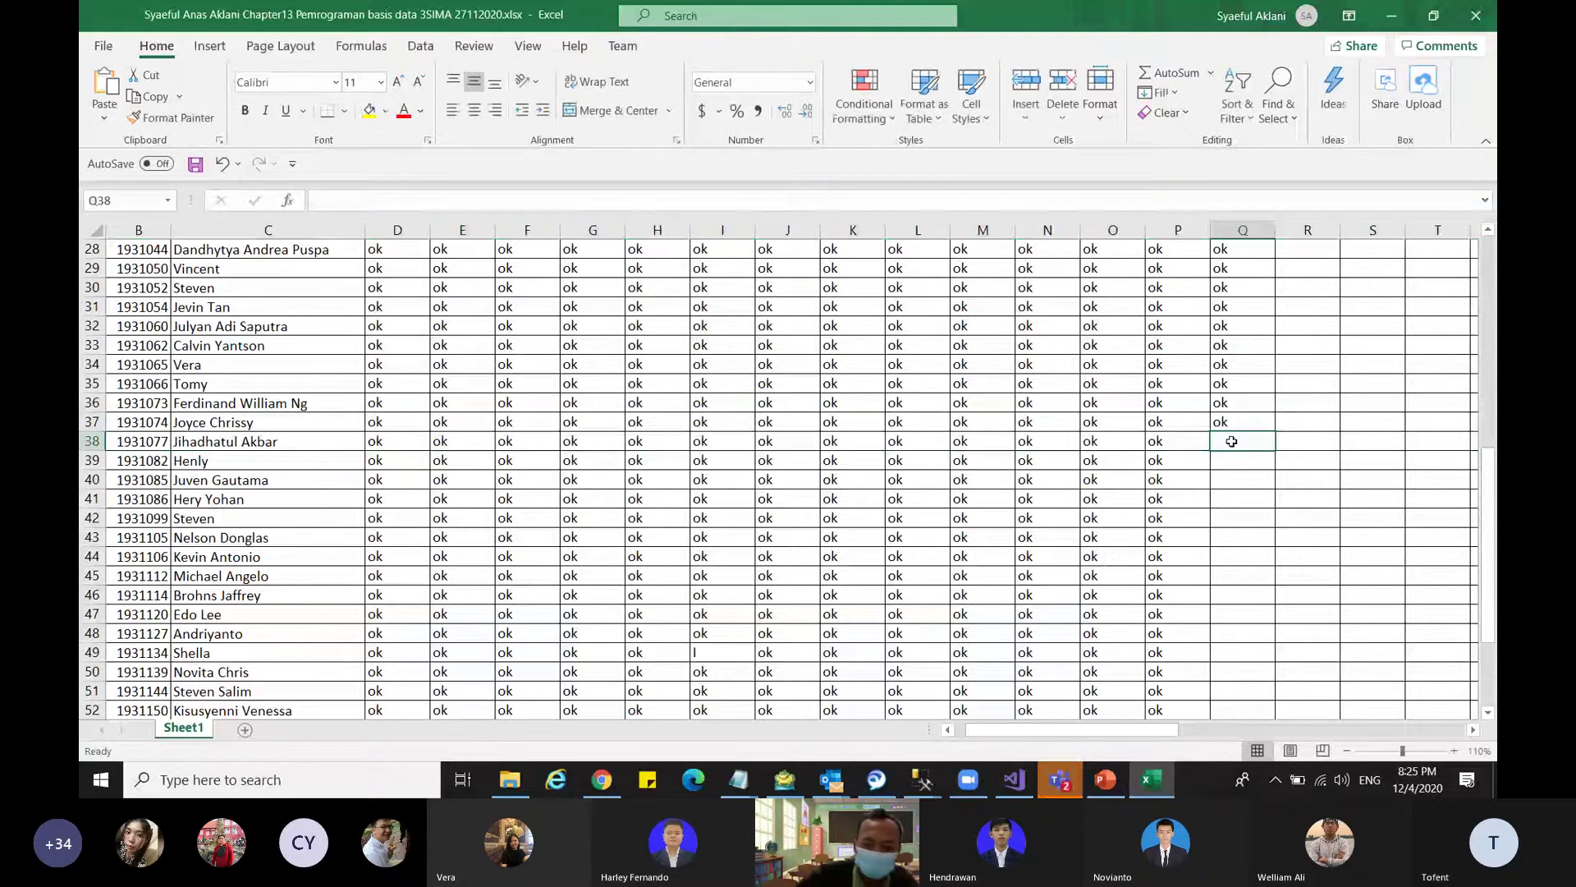
pyautogui.write('ok')
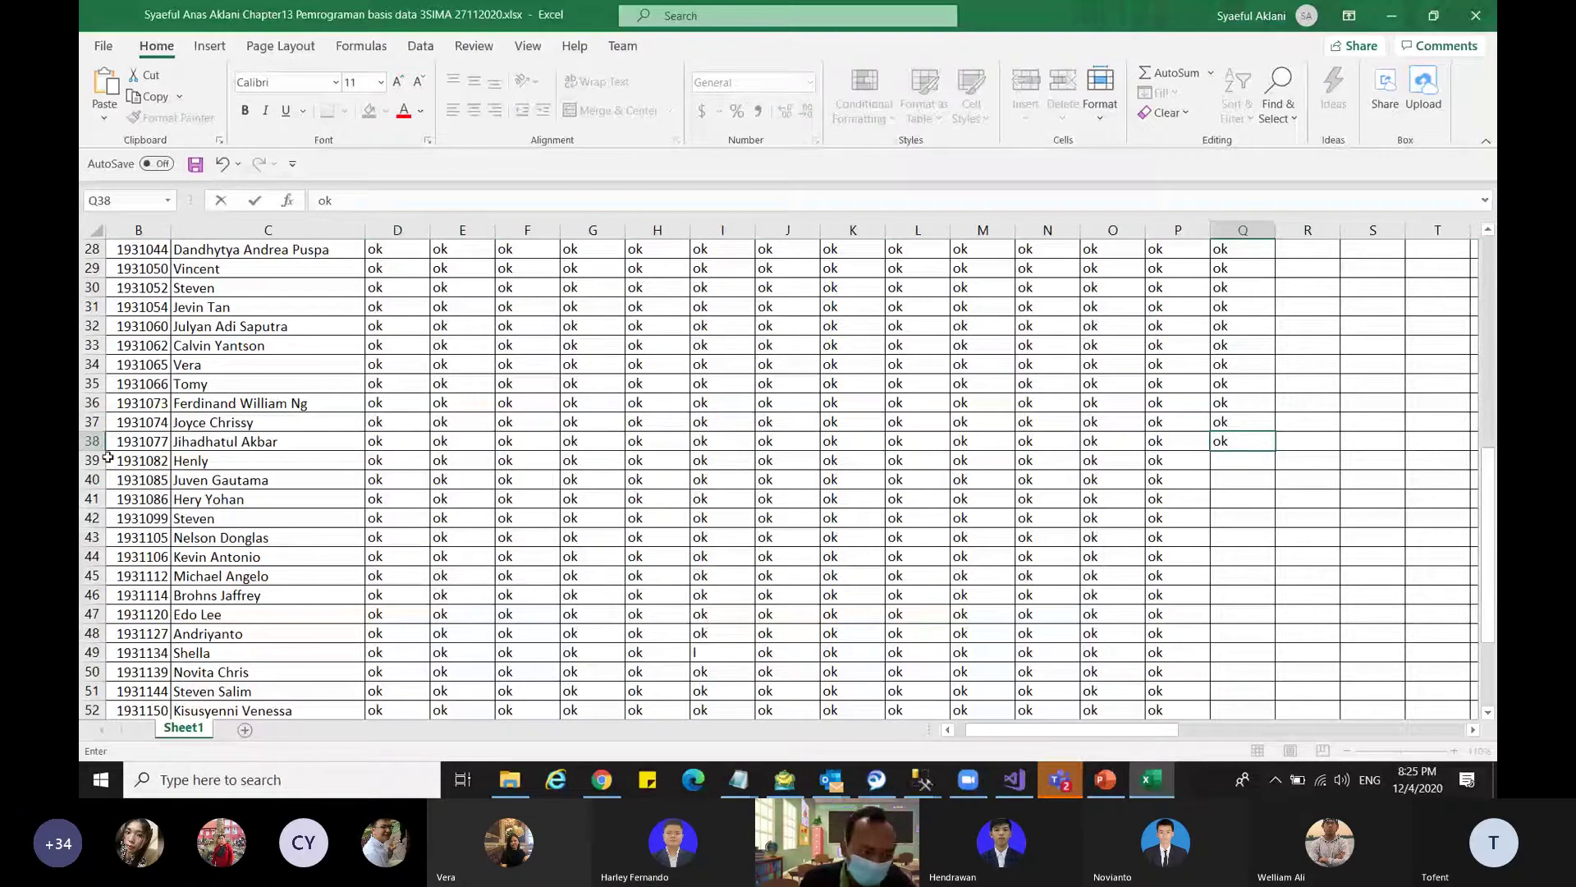
pyautogui.click(1242, 456)
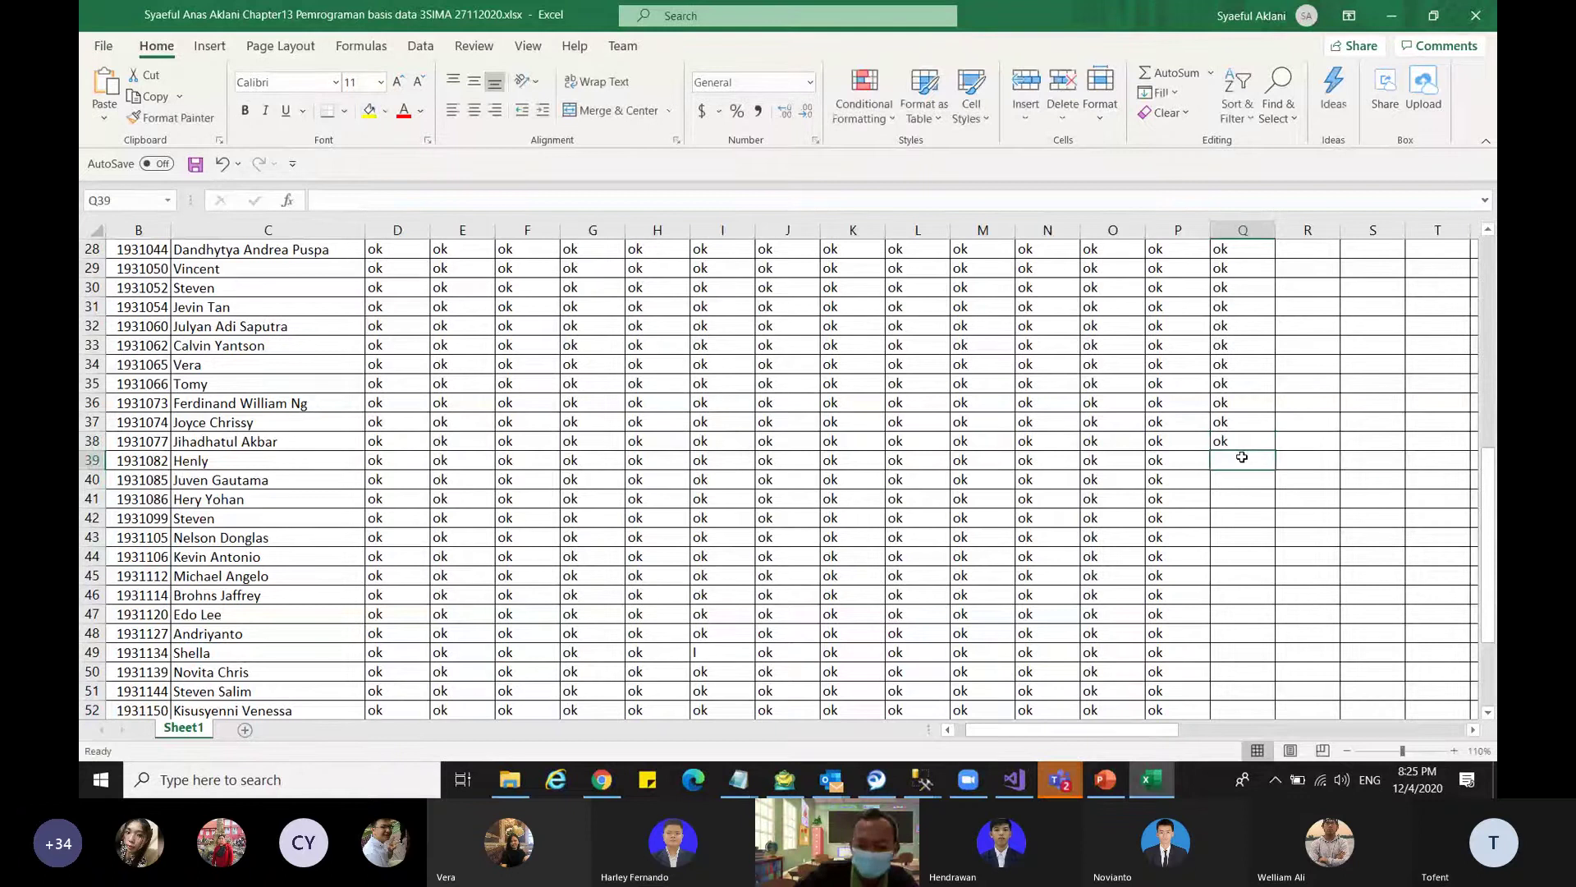
pyautogui.write('ok')
pyautogui.press('Return')
# - Open the meeting 14 attendance cell Q40 for entry and leave it blank
pyautogui.hotkey('shift', 'space')
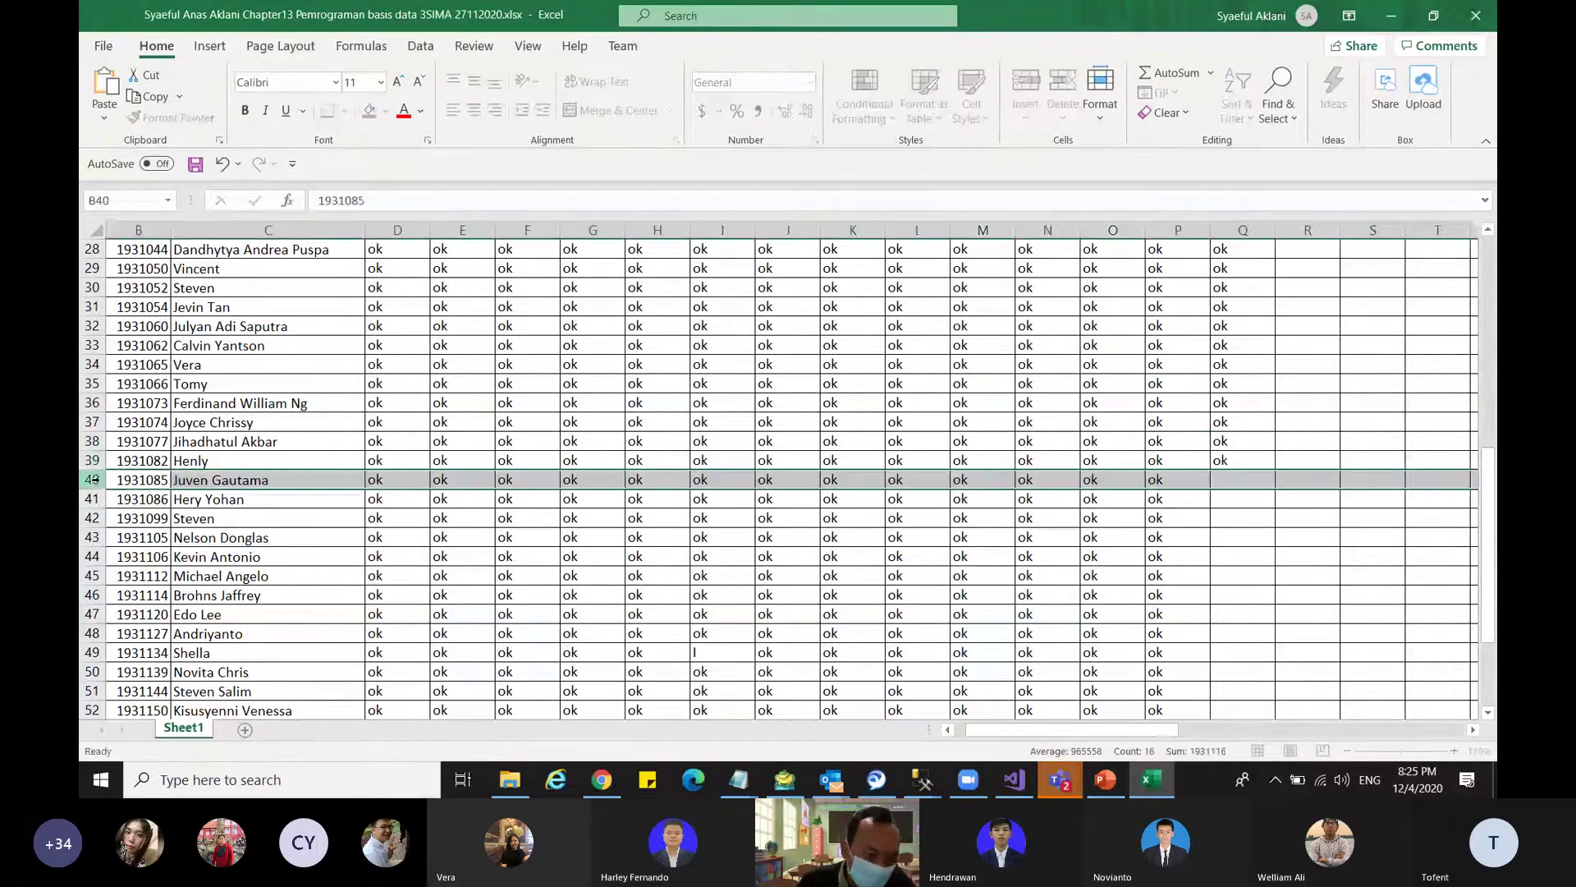
pyautogui.click(1232, 481)
pyautogui.doubleClick(1232, 480)
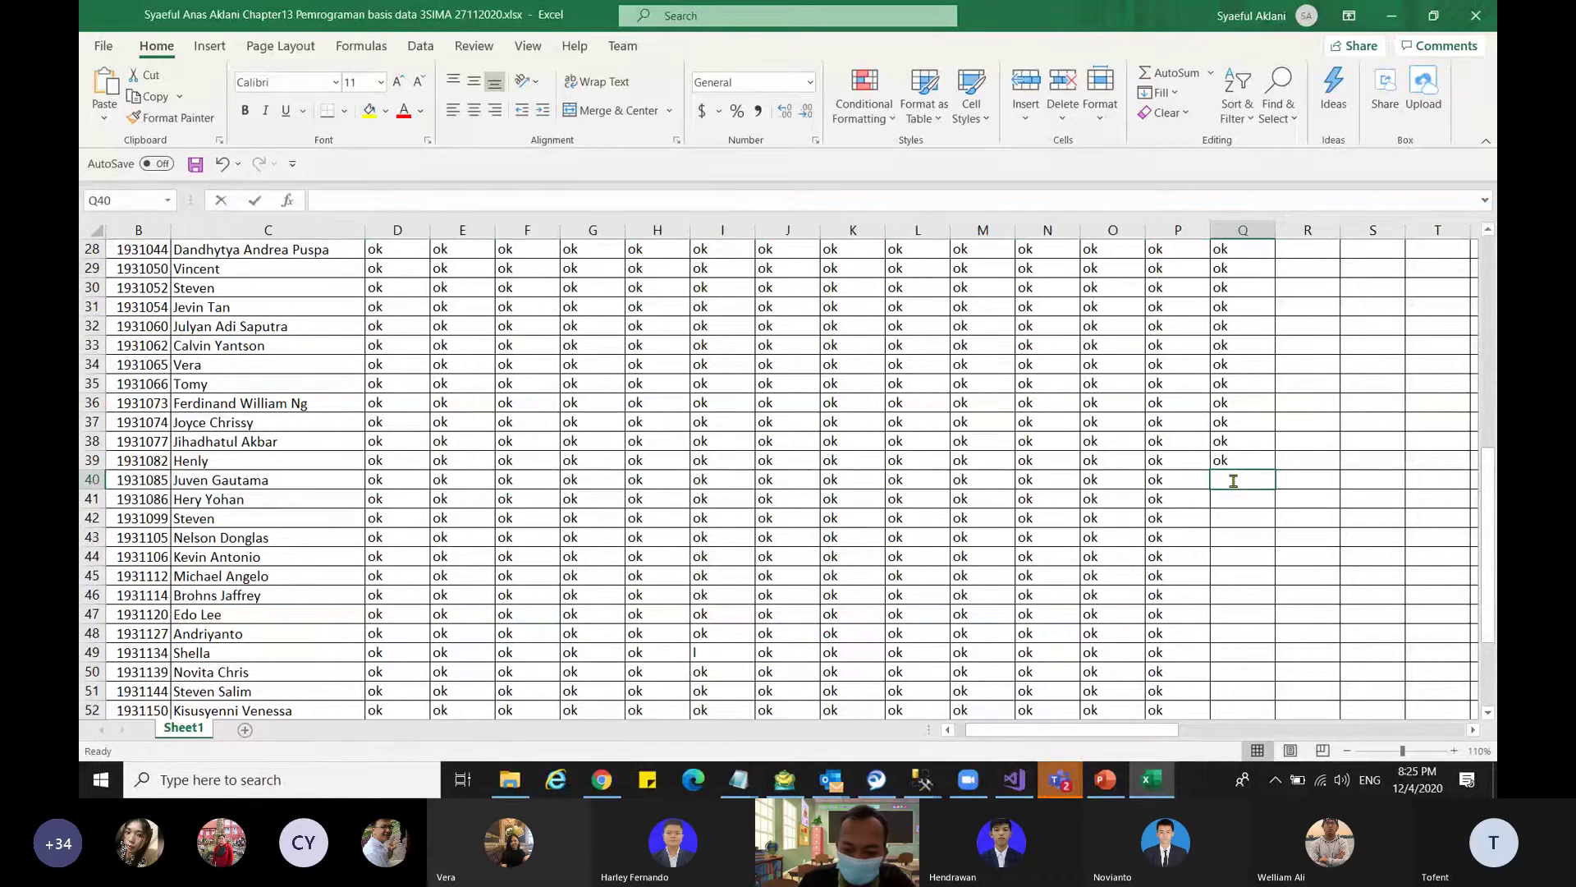
pyautogui.write('o')
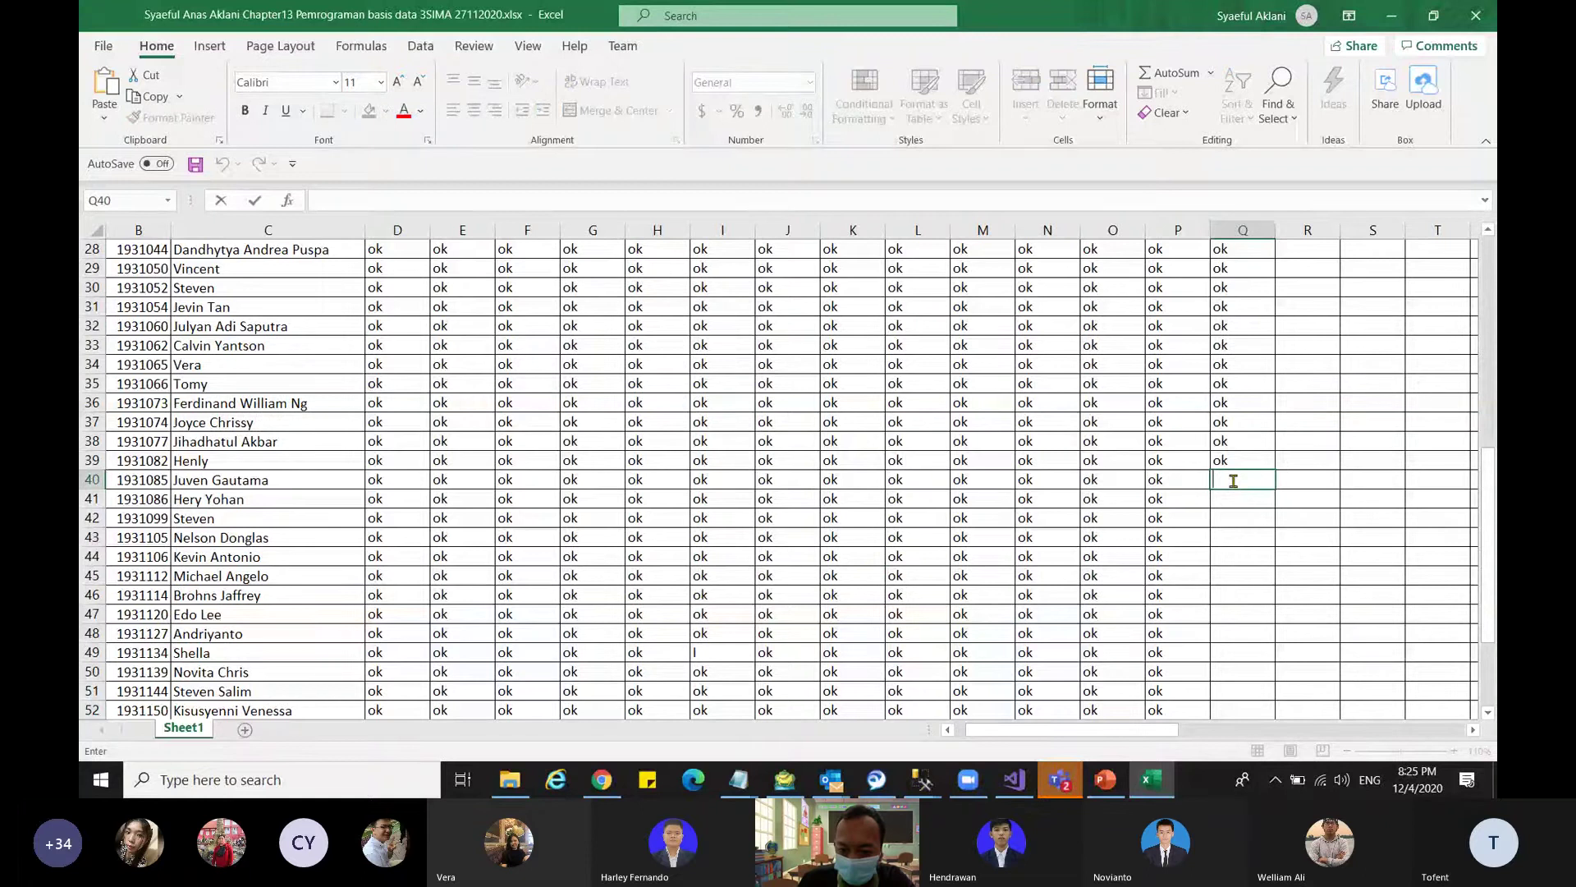
# - Check the Microsoft Teams meeting chat for attendance replies and look up the students who replied in the Excel attendance sheet
pyautogui.click(1060, 779)
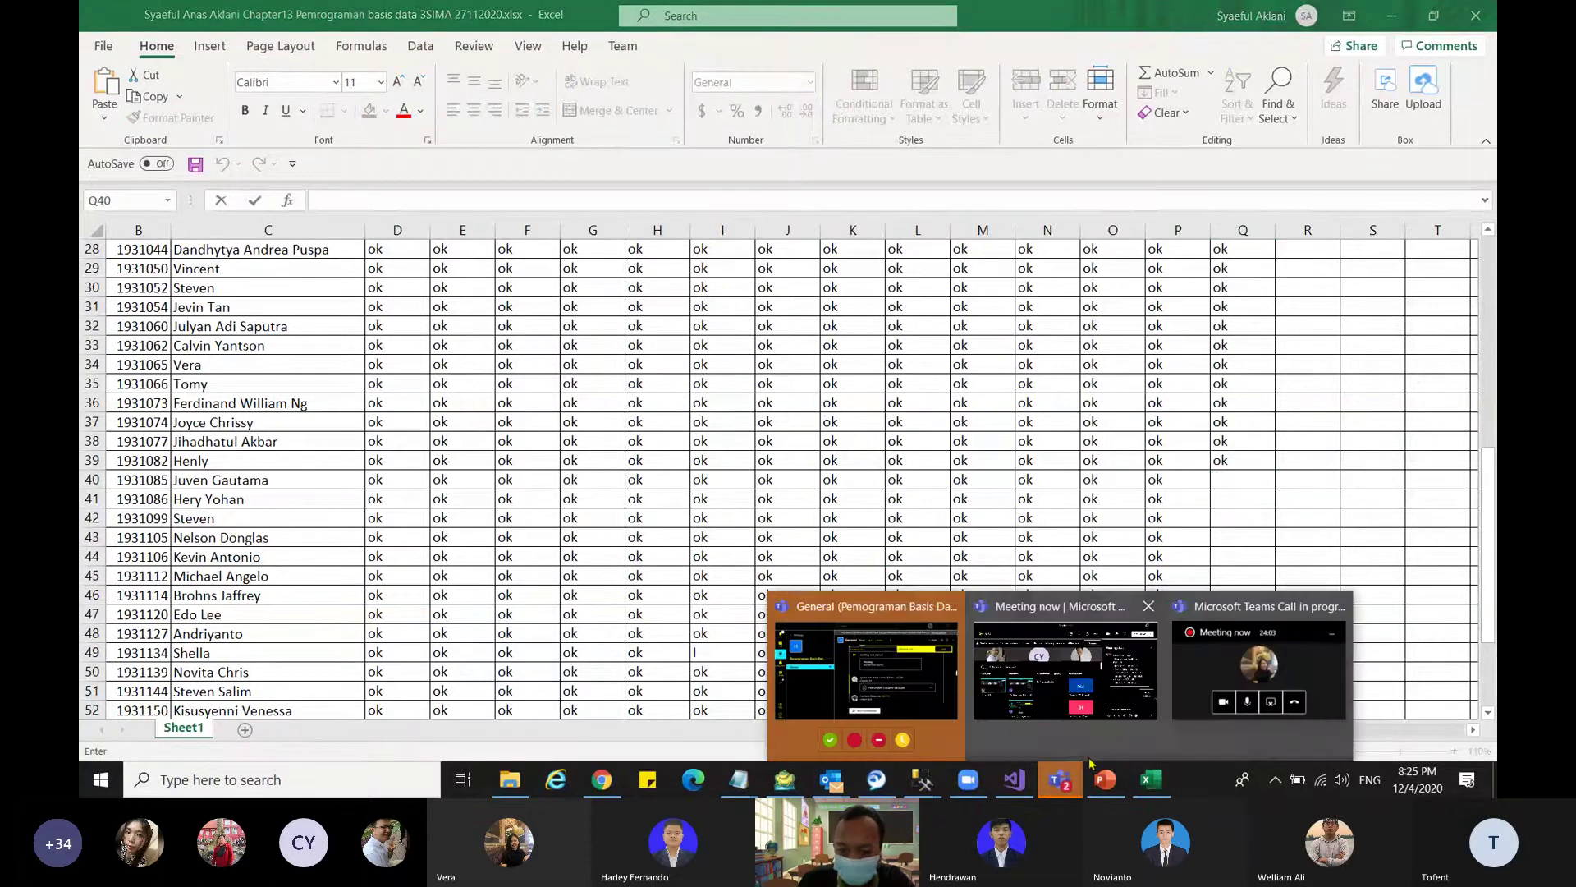
pyautogui.click(1112, 691)
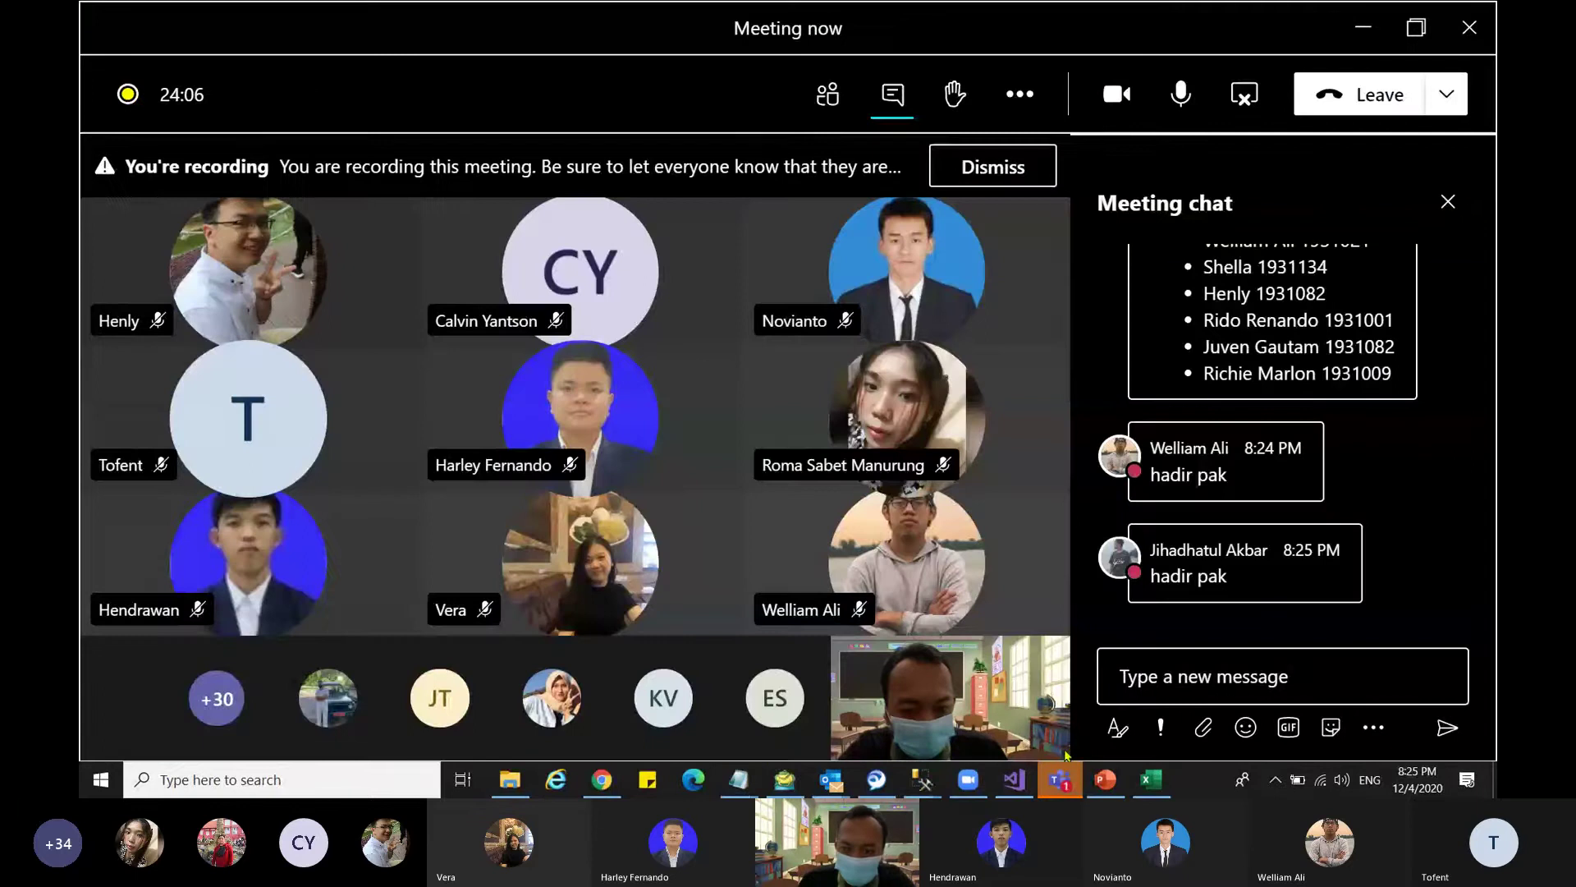
pyautogui.click(1069, 790)
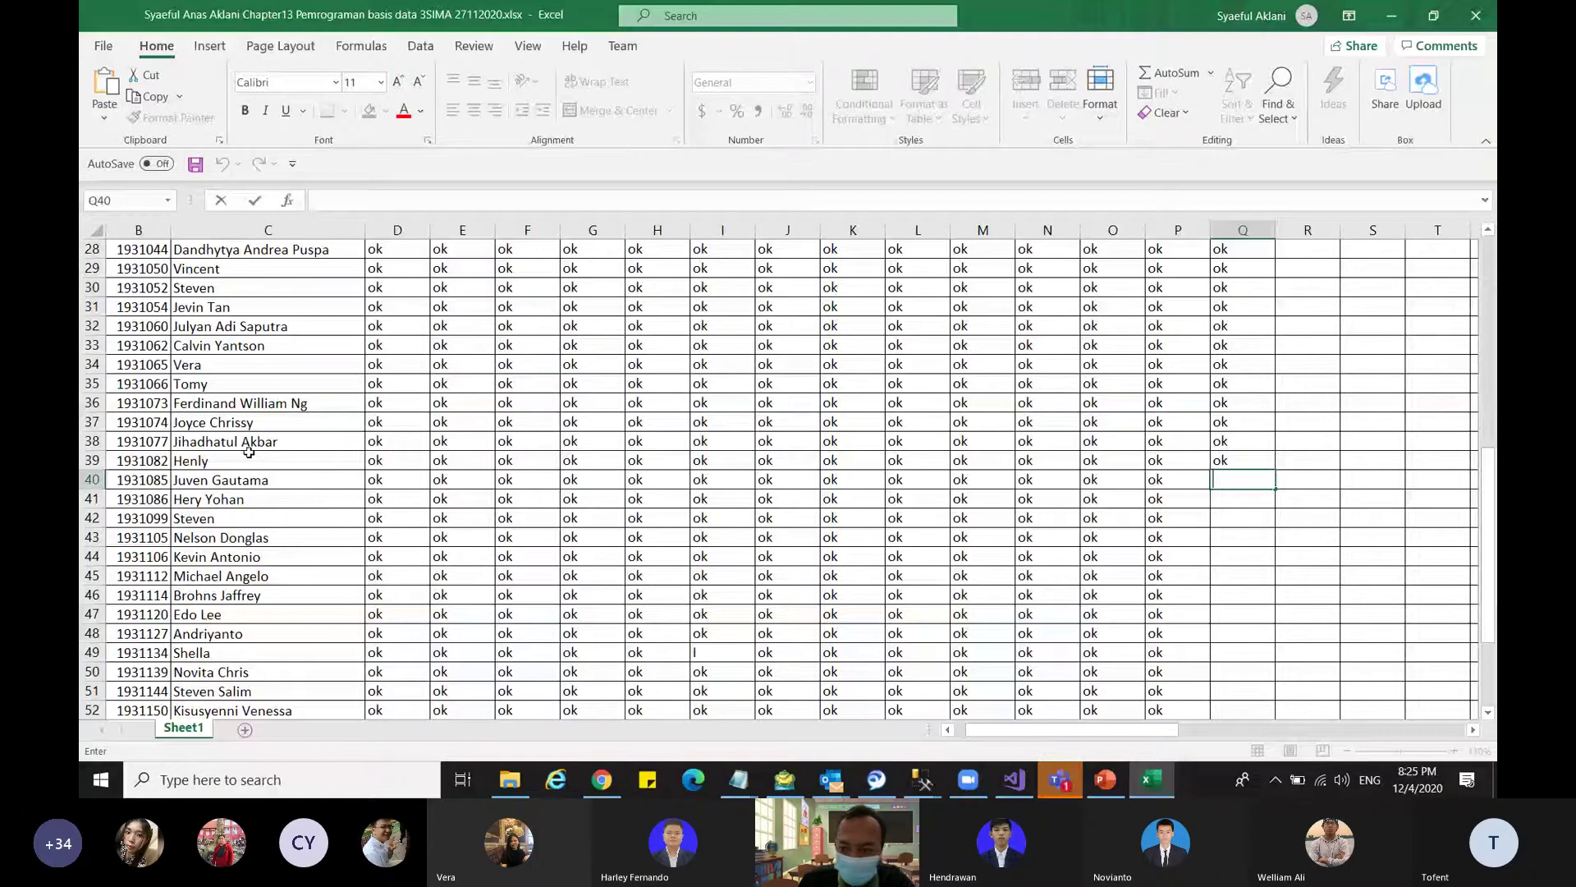
pyautogui.scroll(1, 249, 451)
pyautogui.scroll(1, 248, 461)
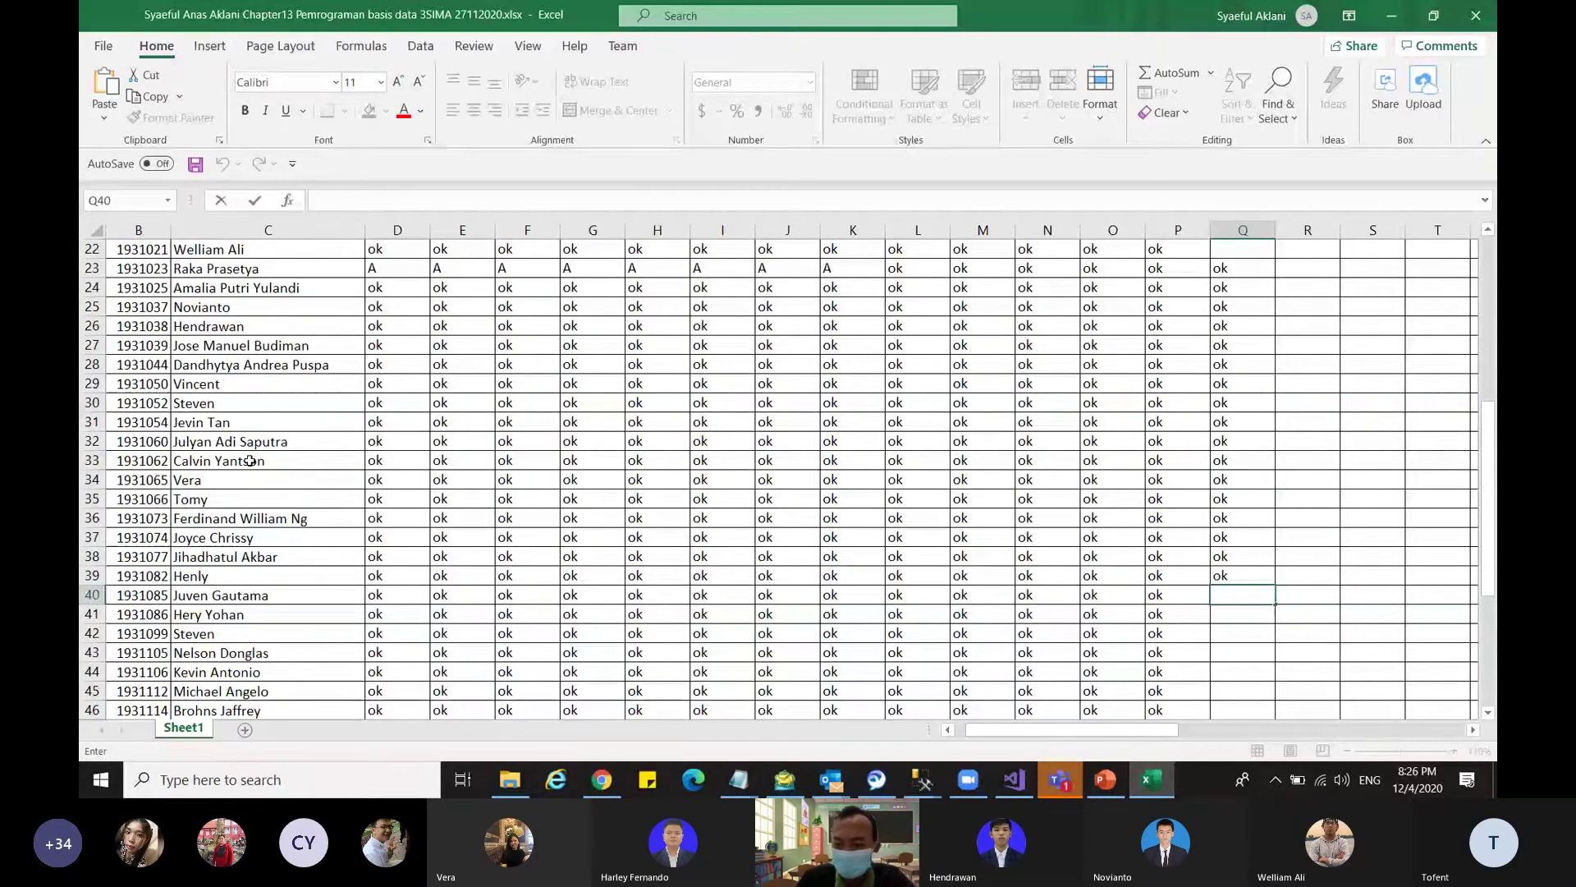
# - Review the blank meeting 14 cells Q22, Q40 and Q41 and check the Teams meeting chat for further attendance replies
pyautogui.scroll(2, 249, 461)
pyautogui.click(1251, 368)
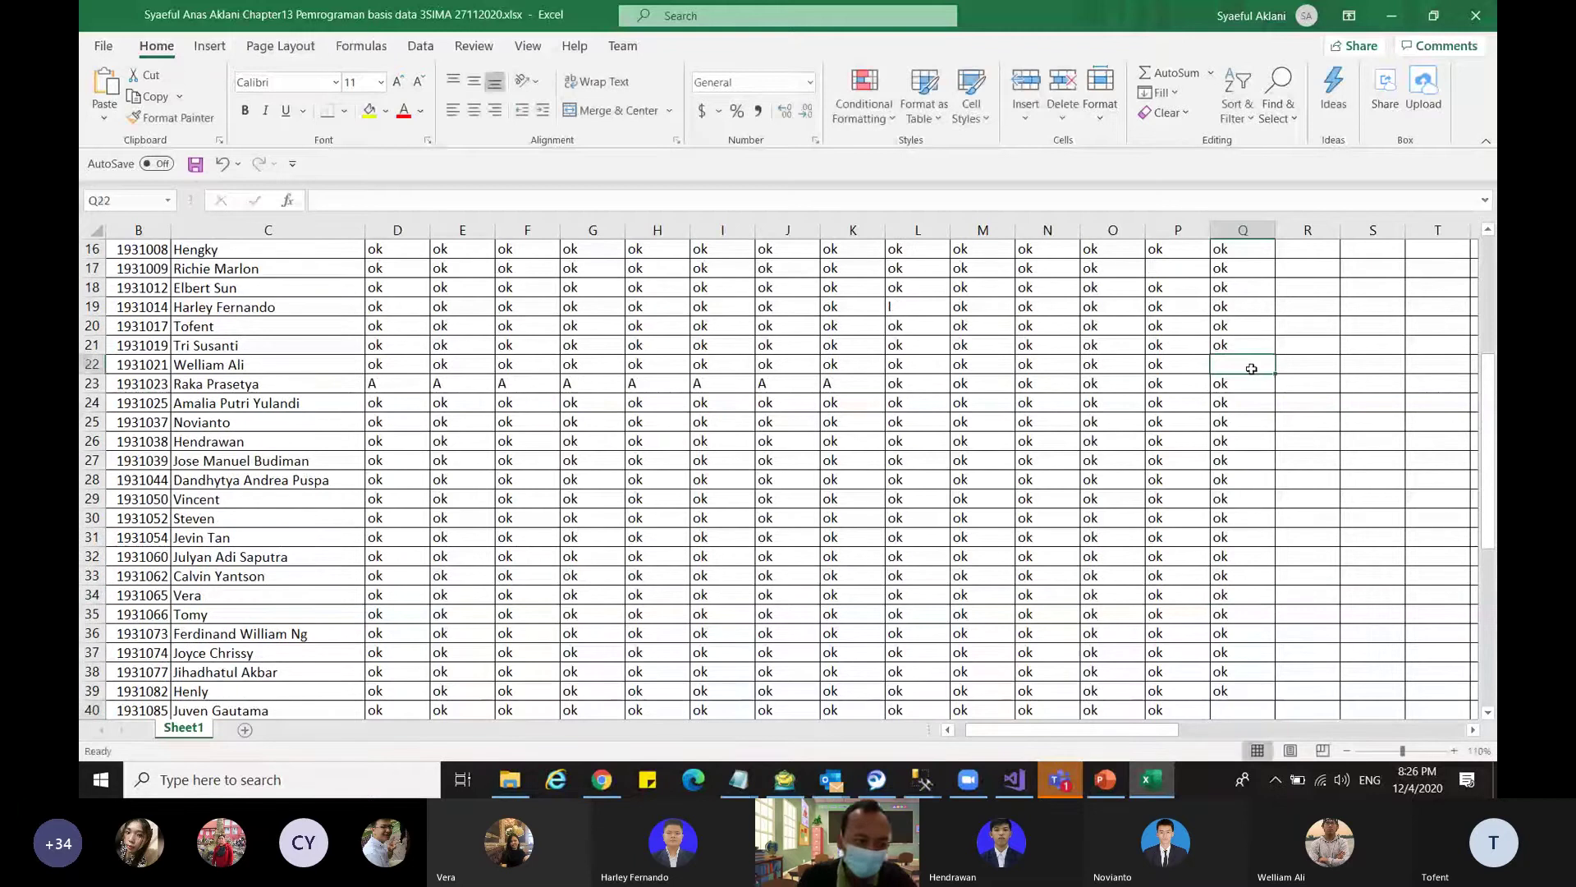
pyautogui.scroll(-6, 1240, 366)
pyautogui.click(1231, 362)
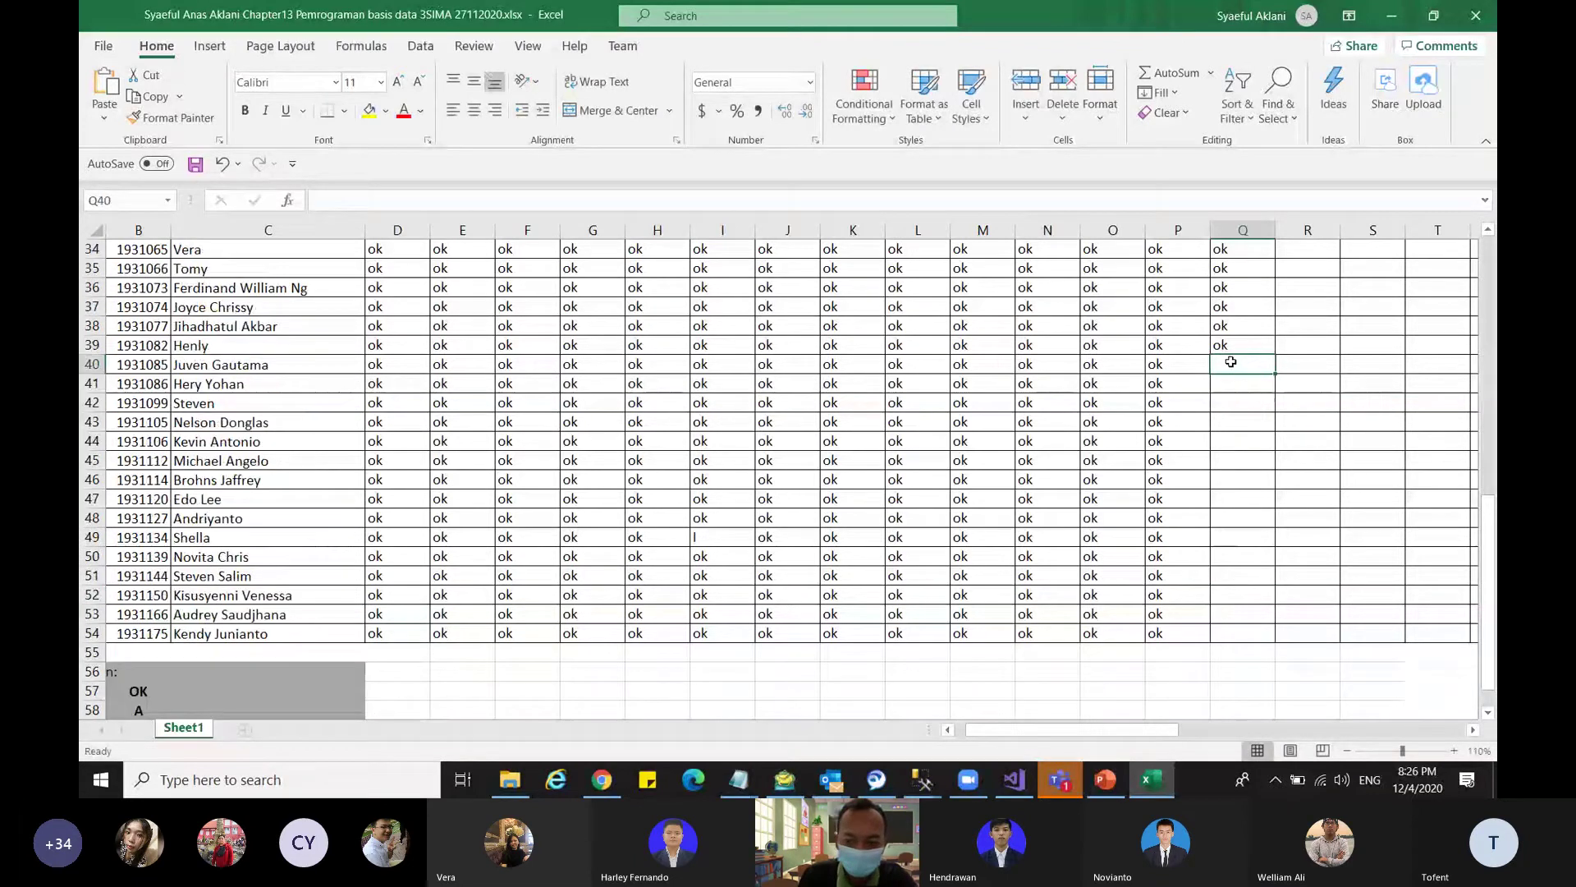
pyautogui.click(1221, 388)
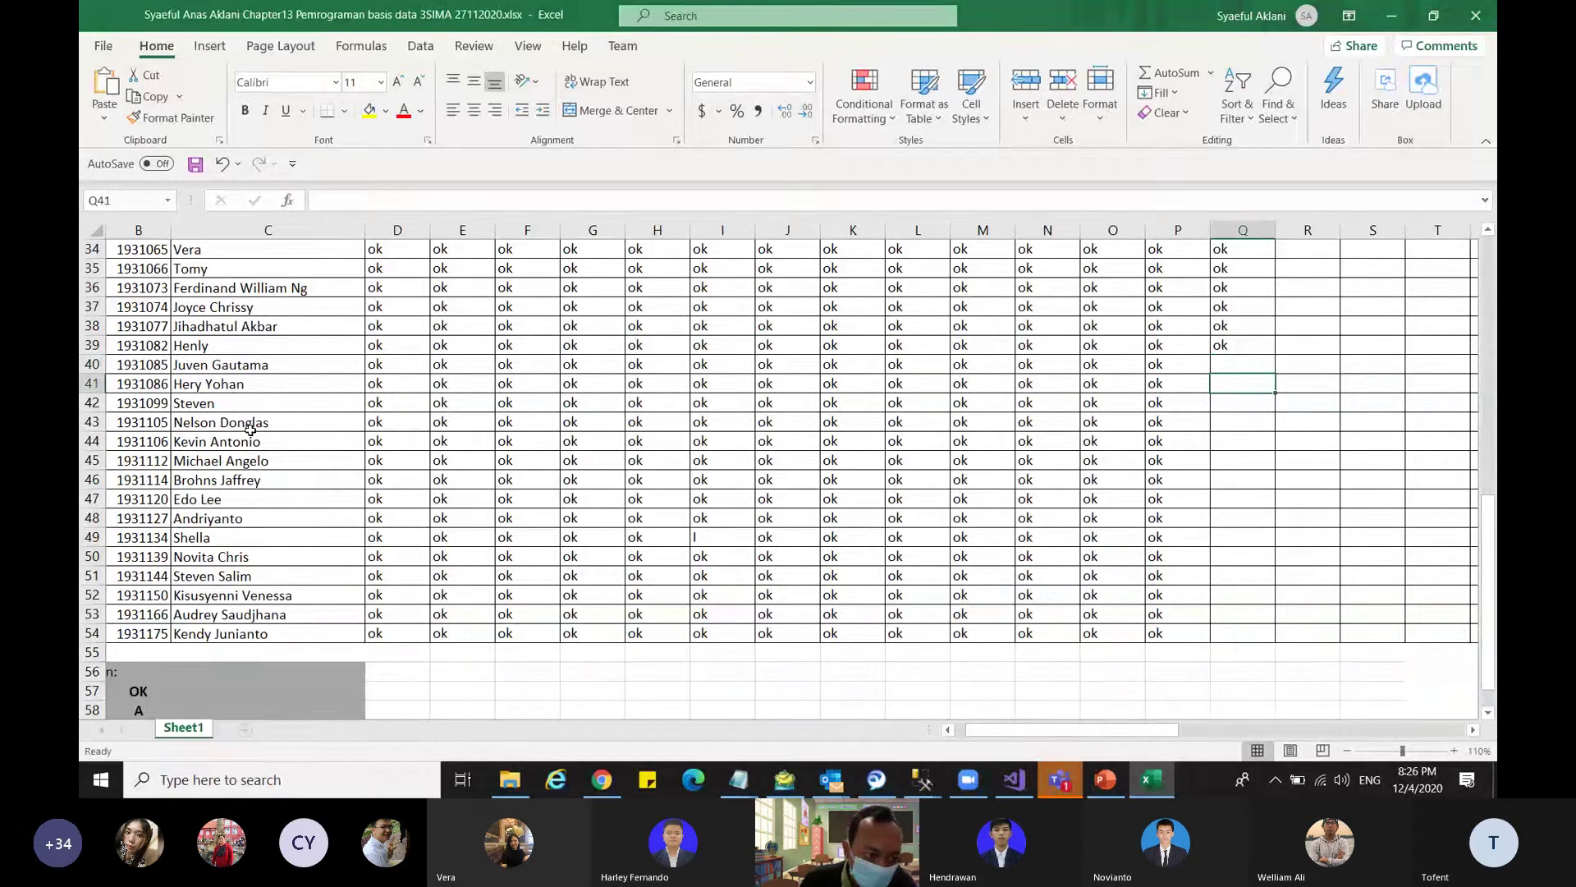
pyautogui.click(92, 384)
pyautogui.moveTo(1060, 780)
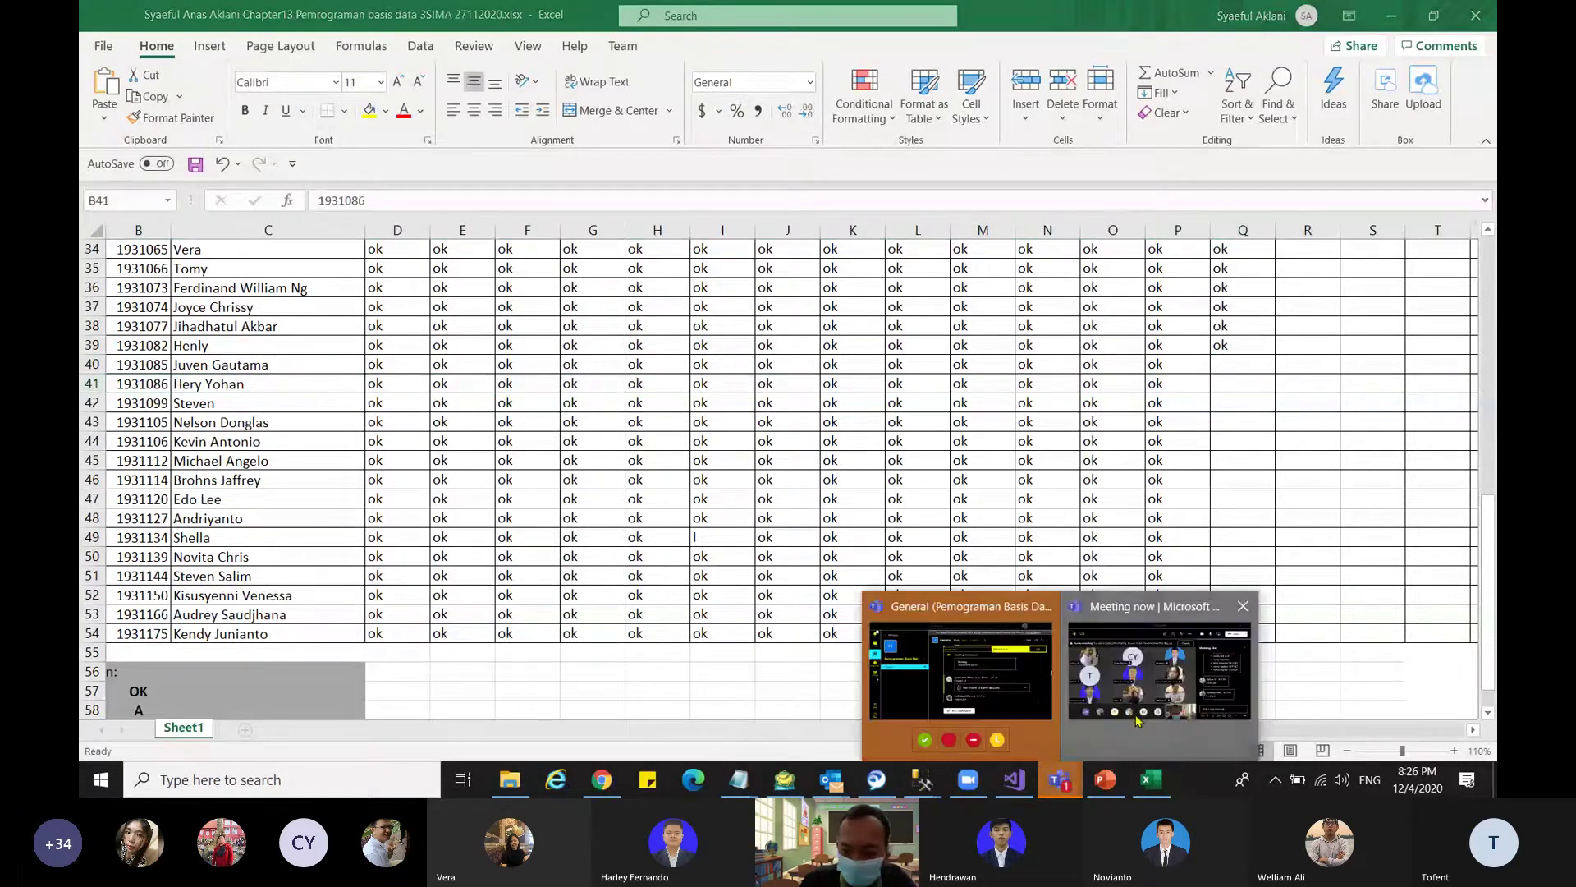
pyautogui.click(1137, 720)
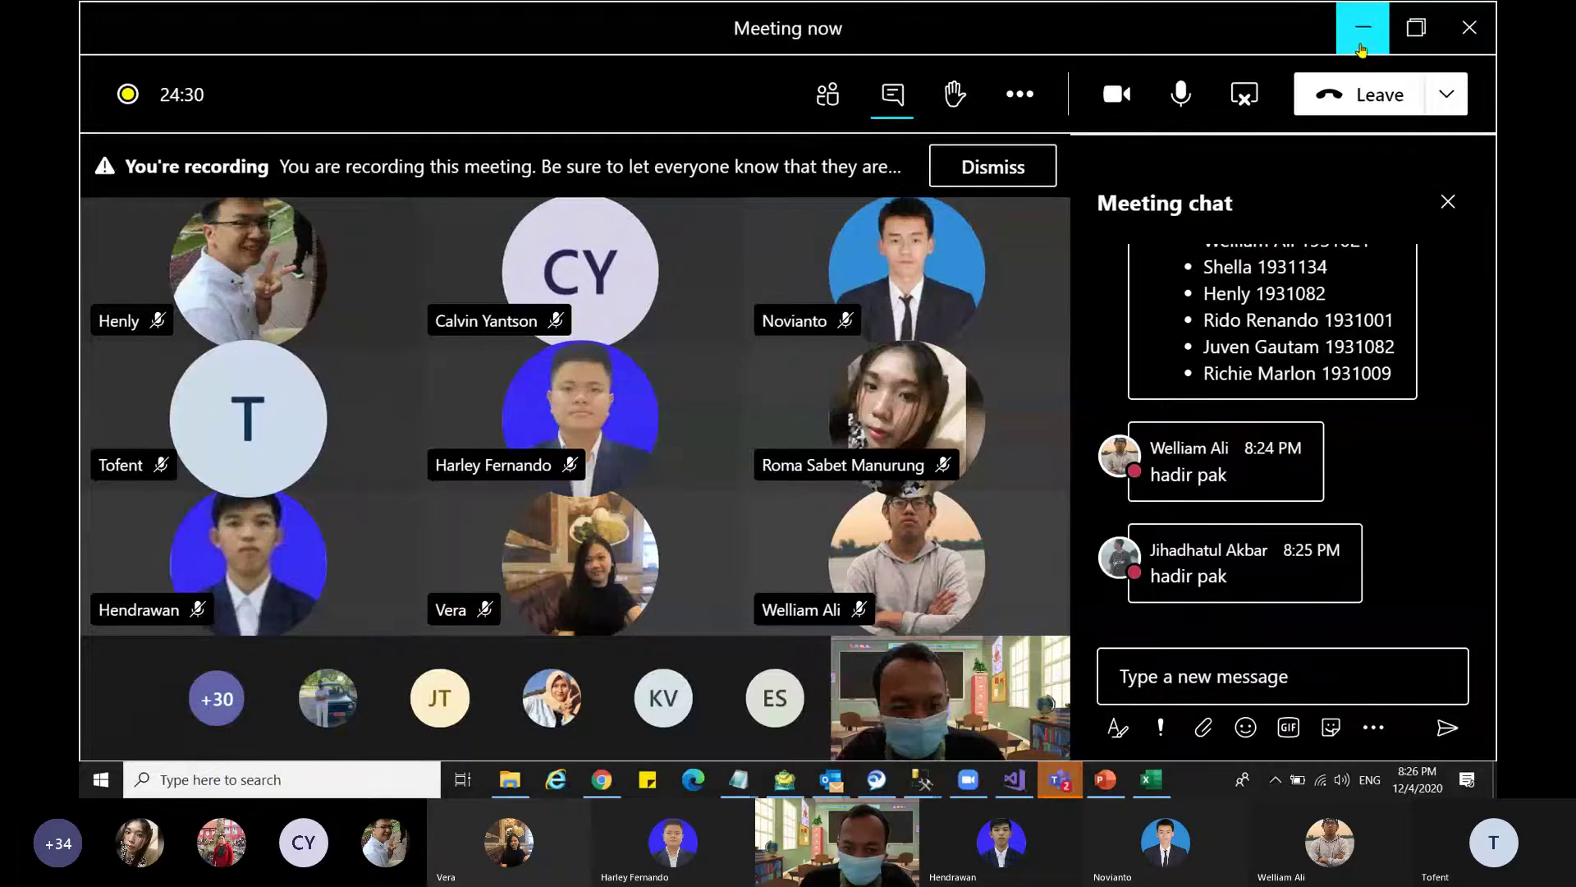
pyautogui.click(1361, 51)
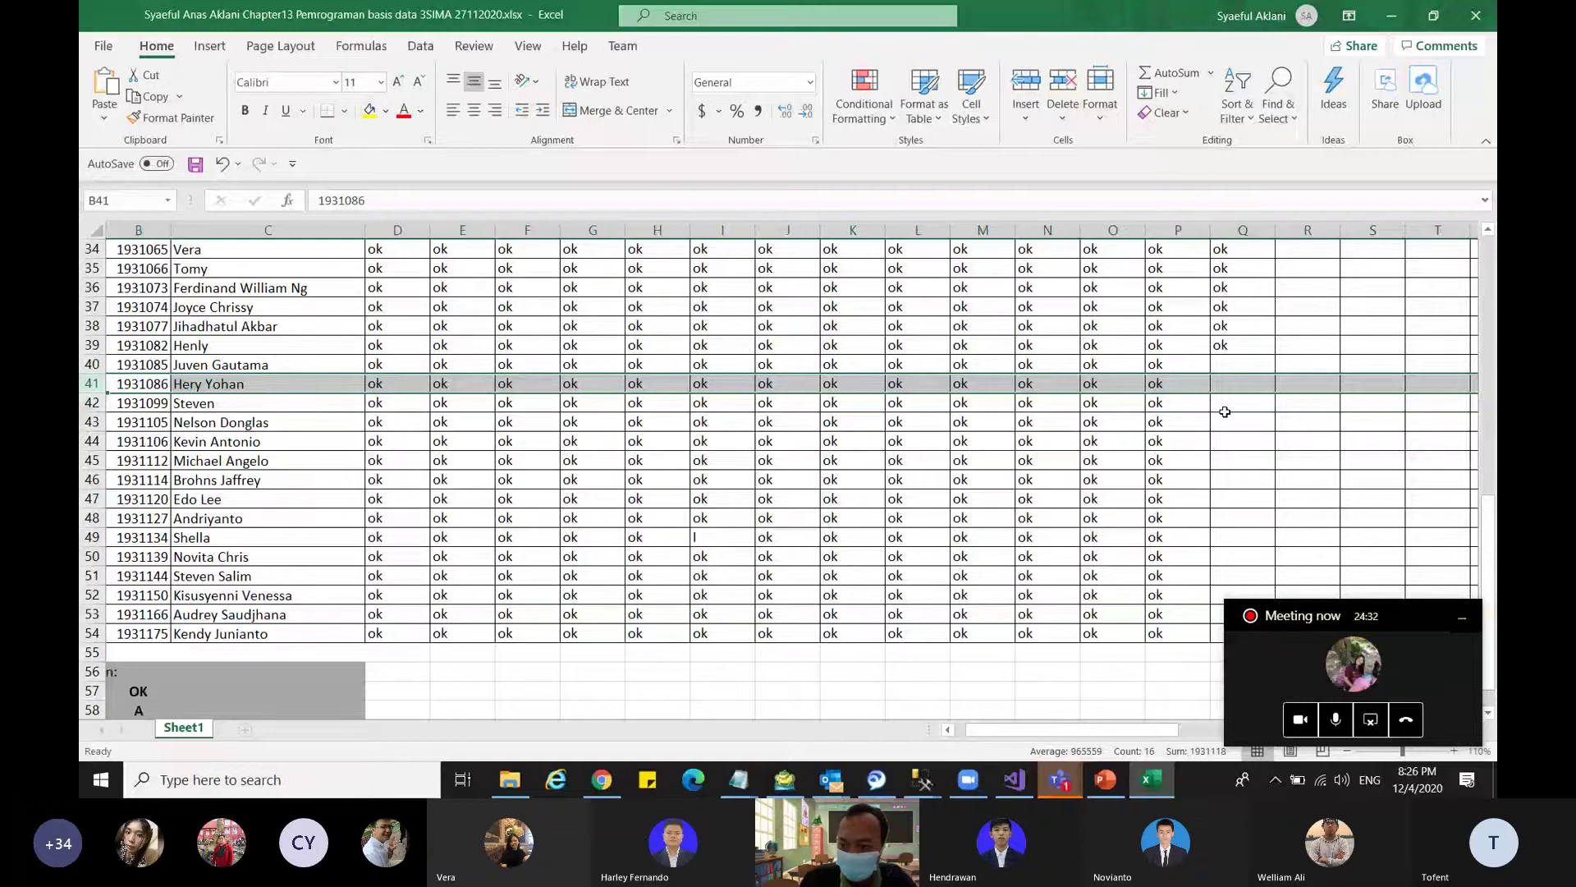
# - Enter ok for meeting 14 in cells Q43, Q44, Q45 and Q46
pyautogui.doubleClick(1242, 420)
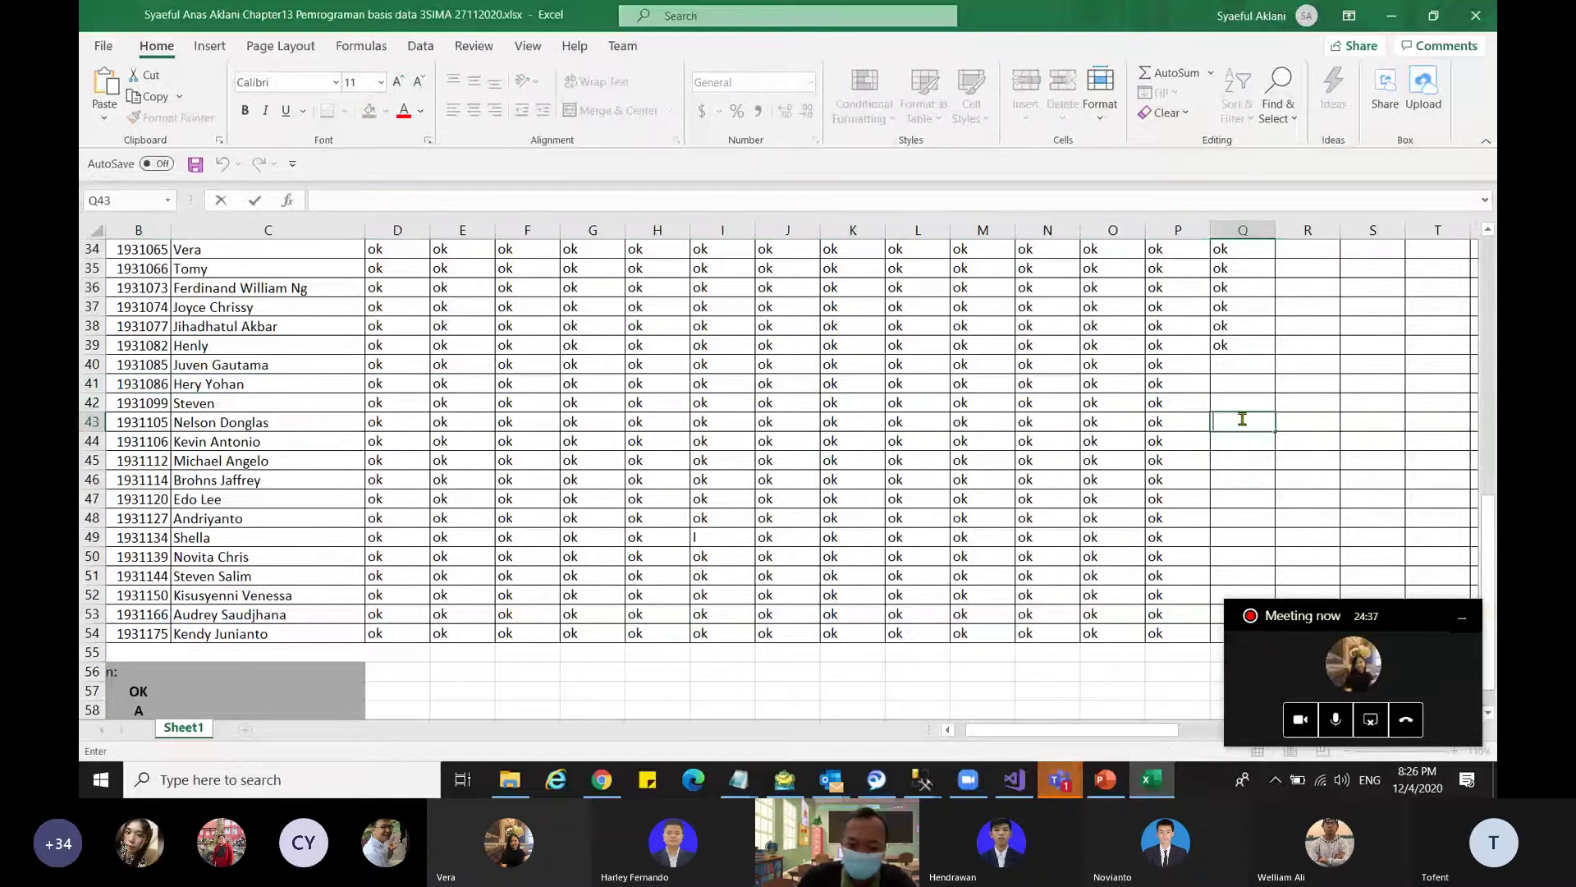
pyautogui.write('ok')
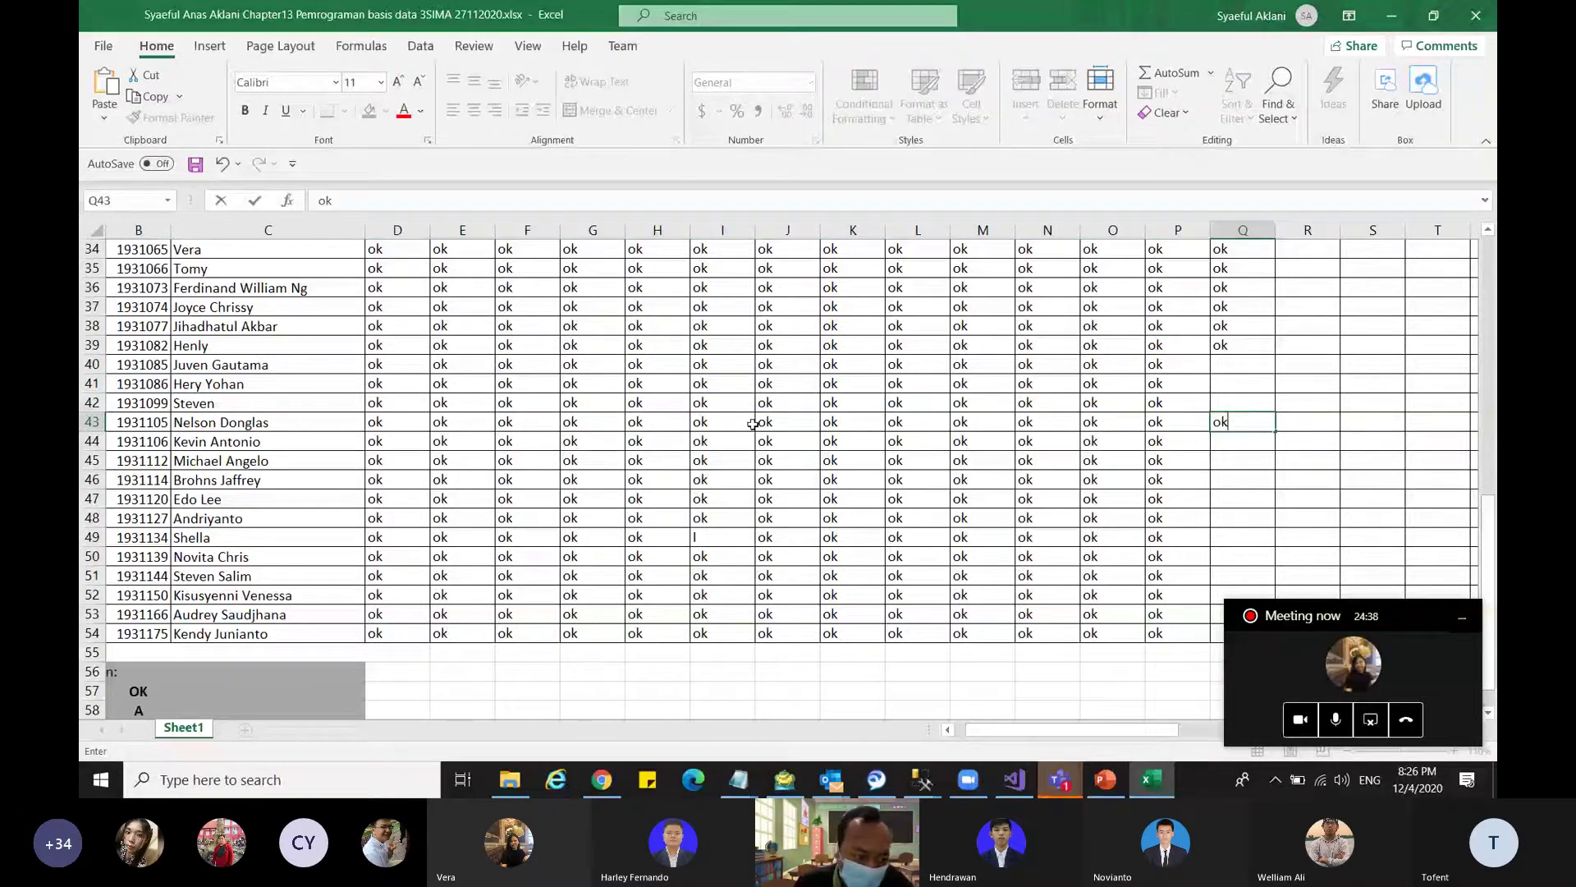
pyautogui.click(1225, 444)
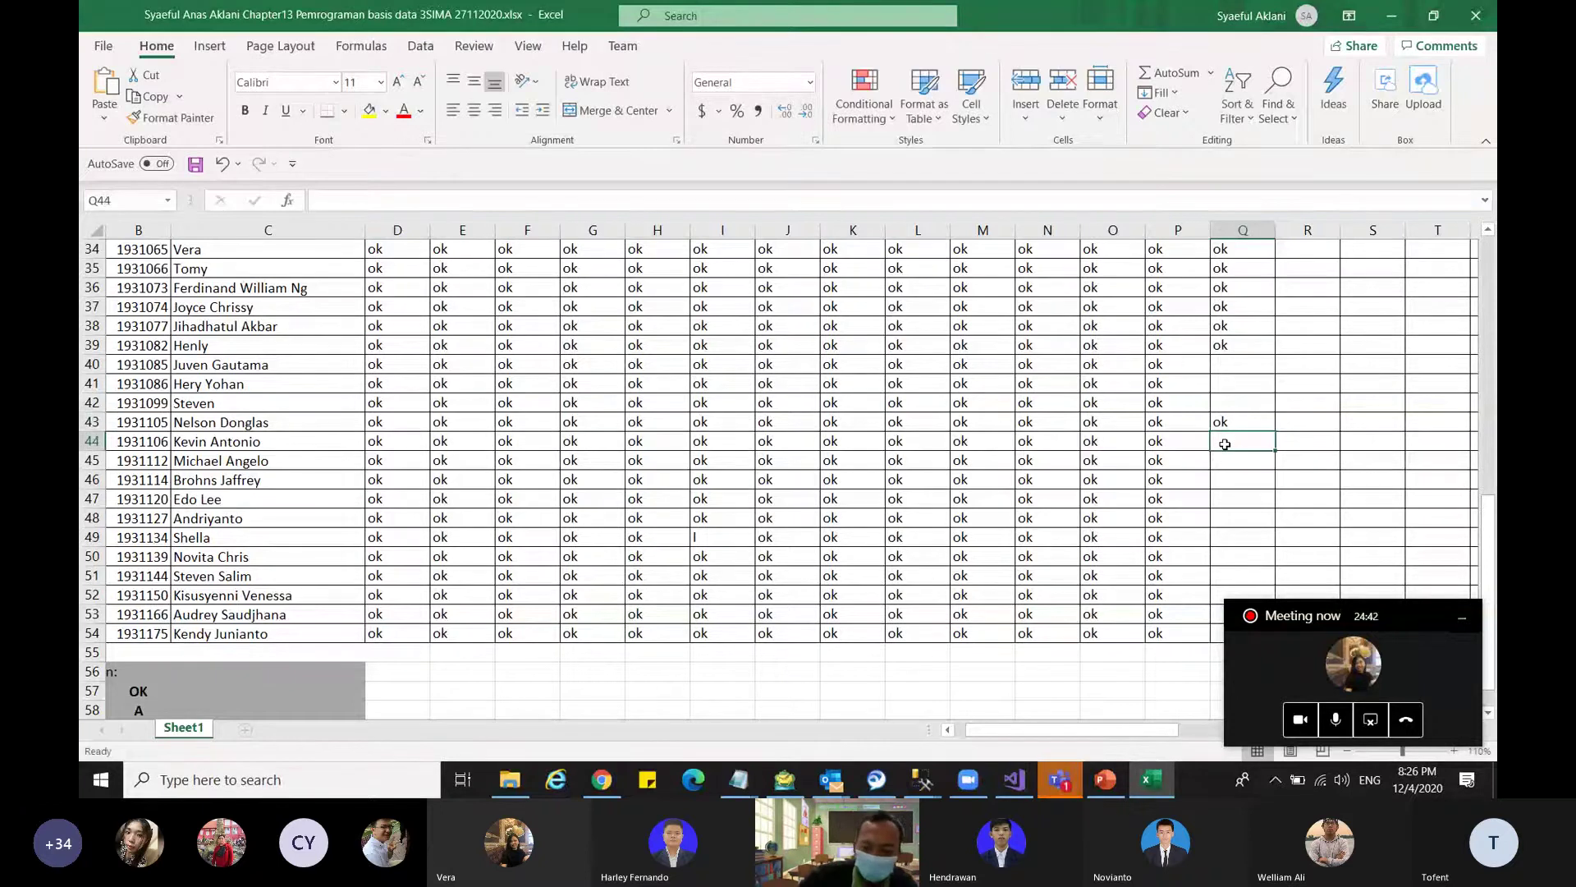
pyautogui.write('ok')
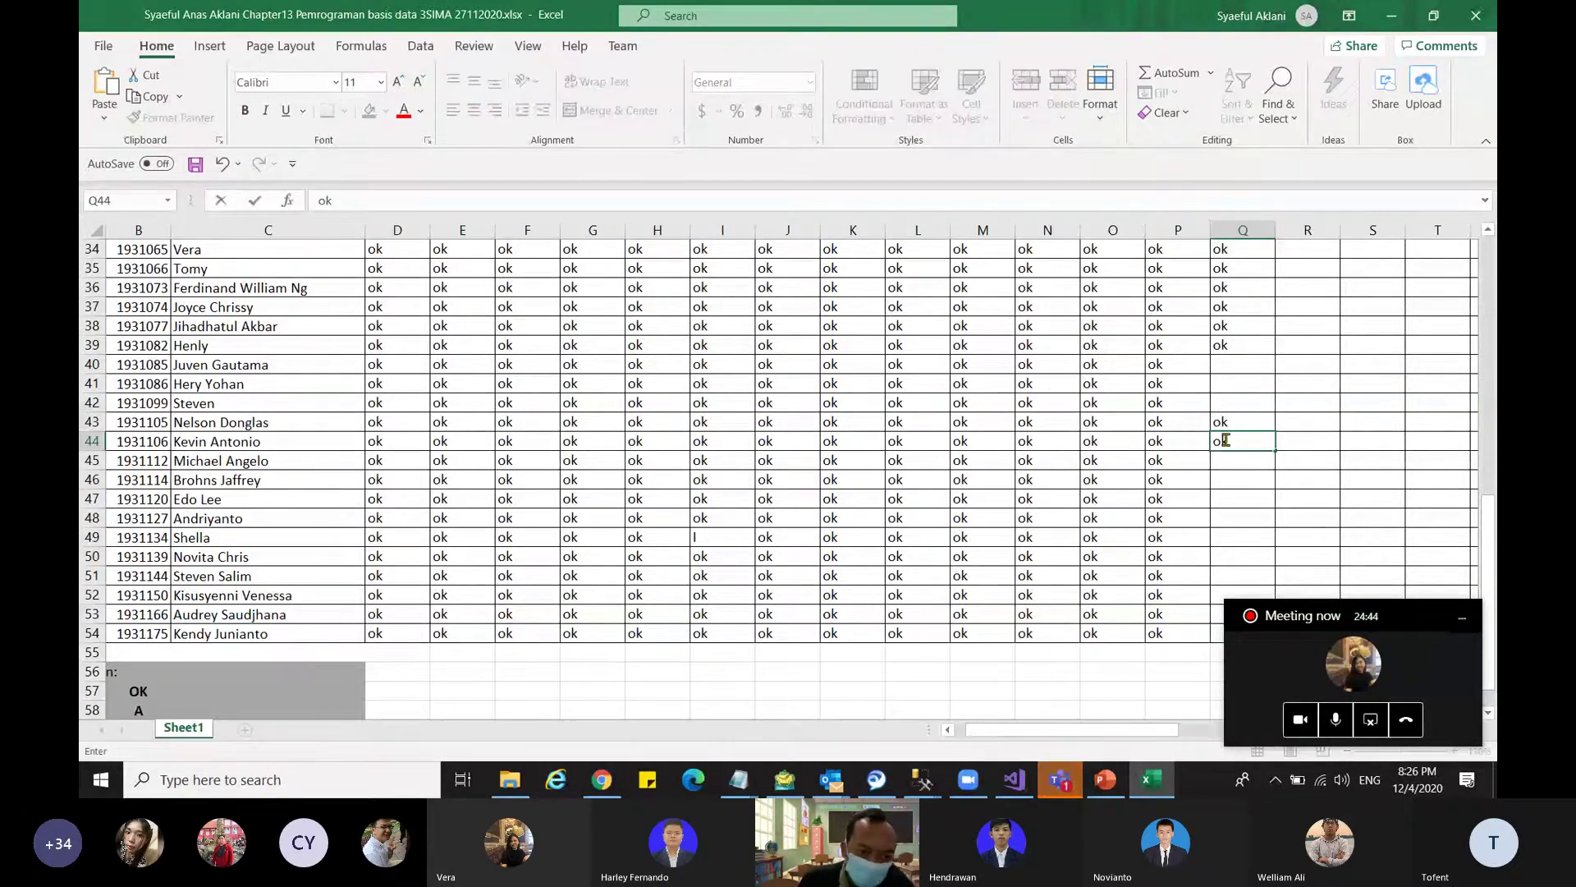
pyautogui.hotkey('ctrl', 'Return')
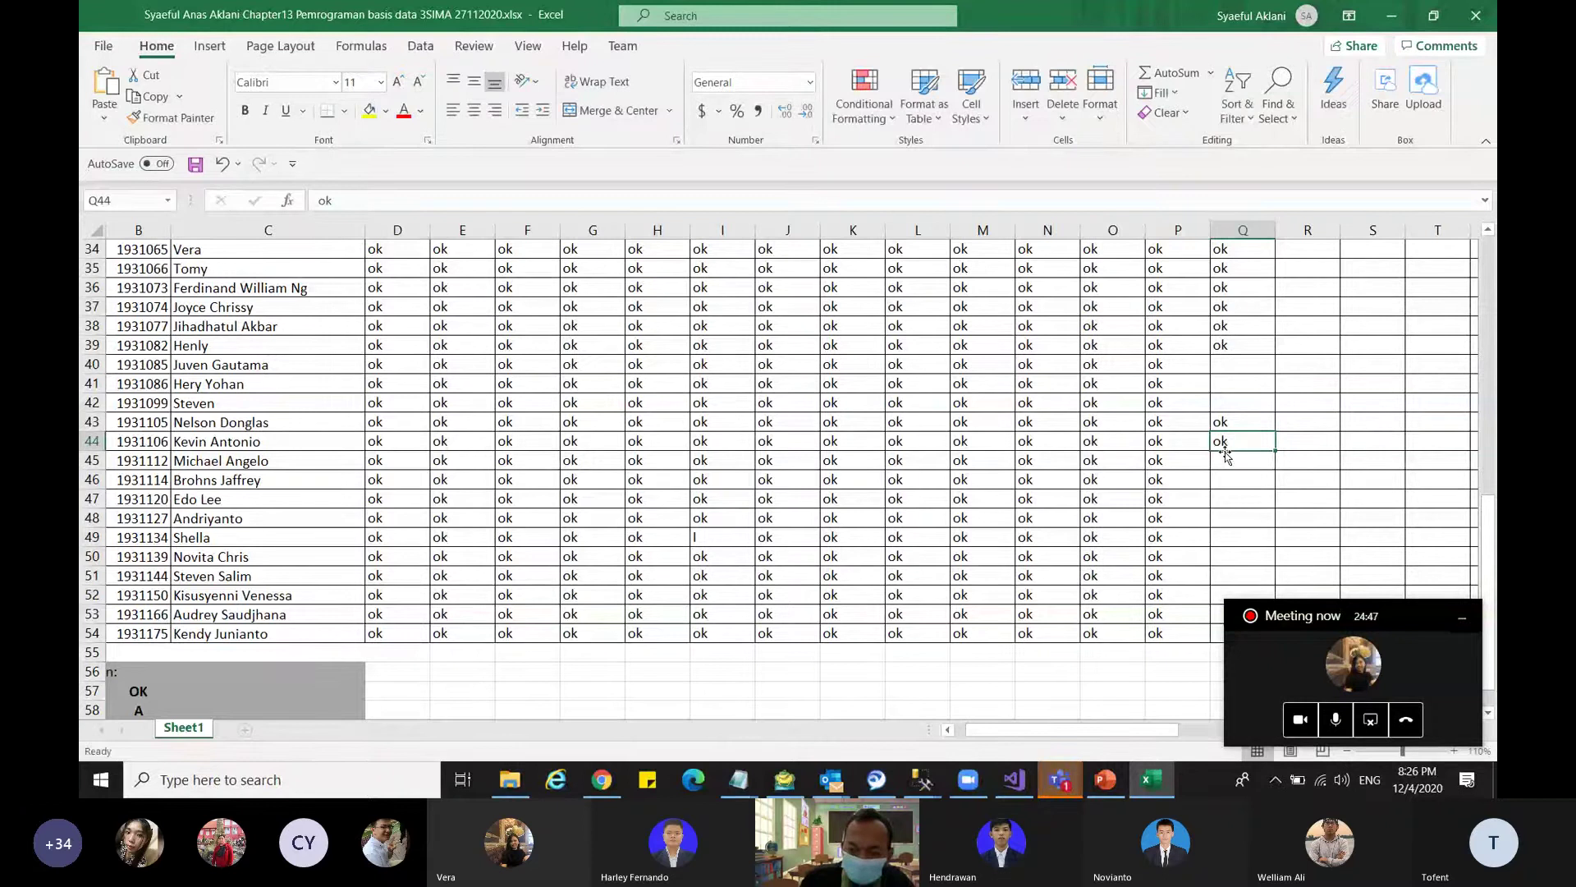
pyautogui.click(1225, 458)
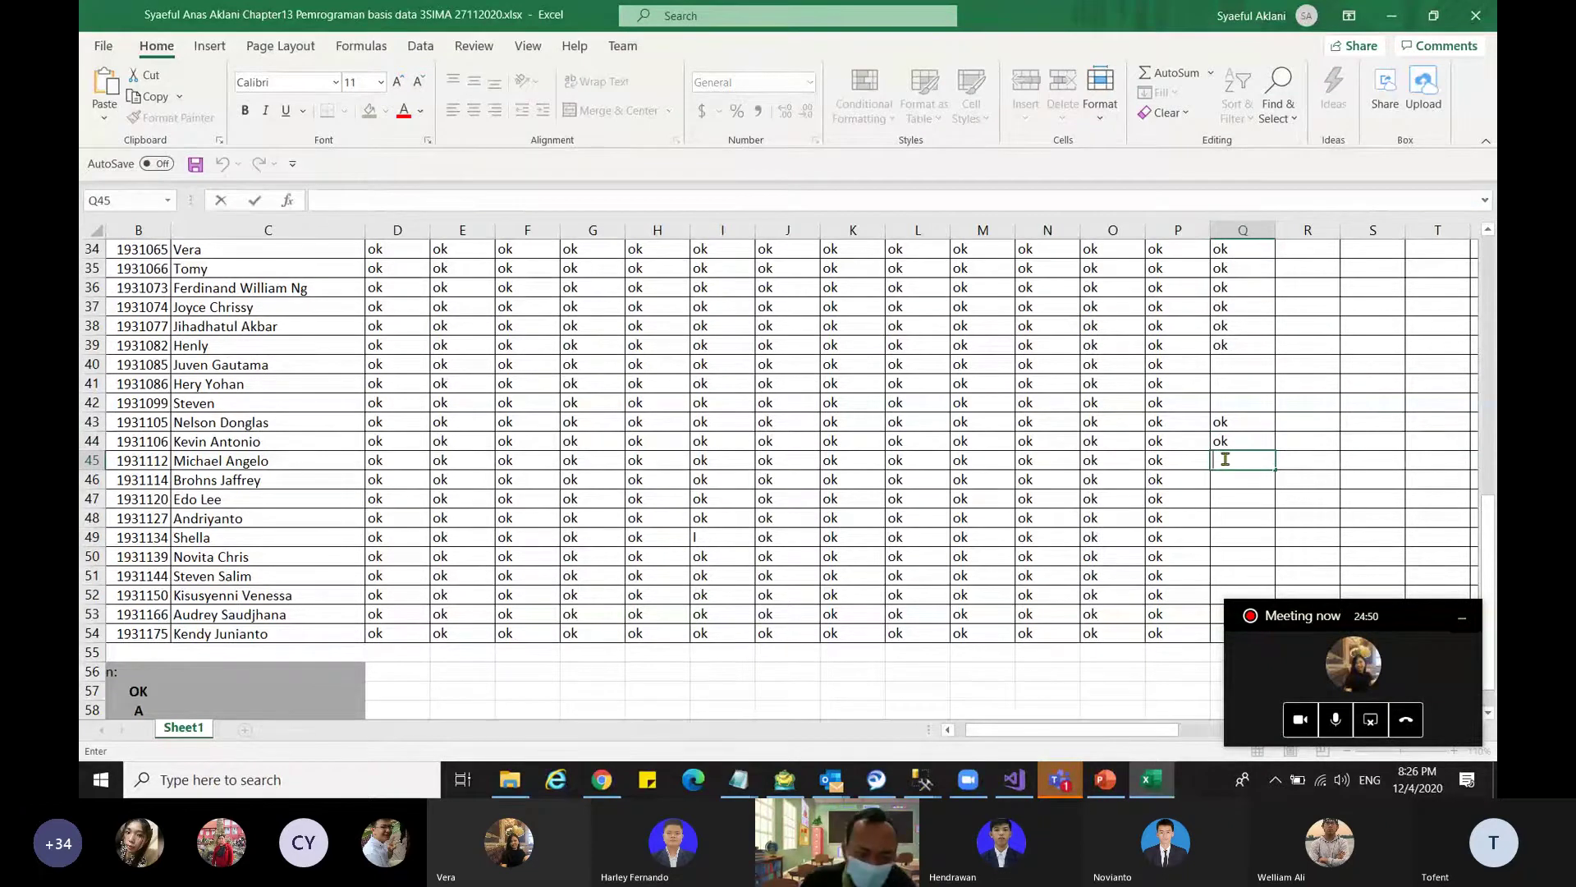
pyautogui.write('ok')
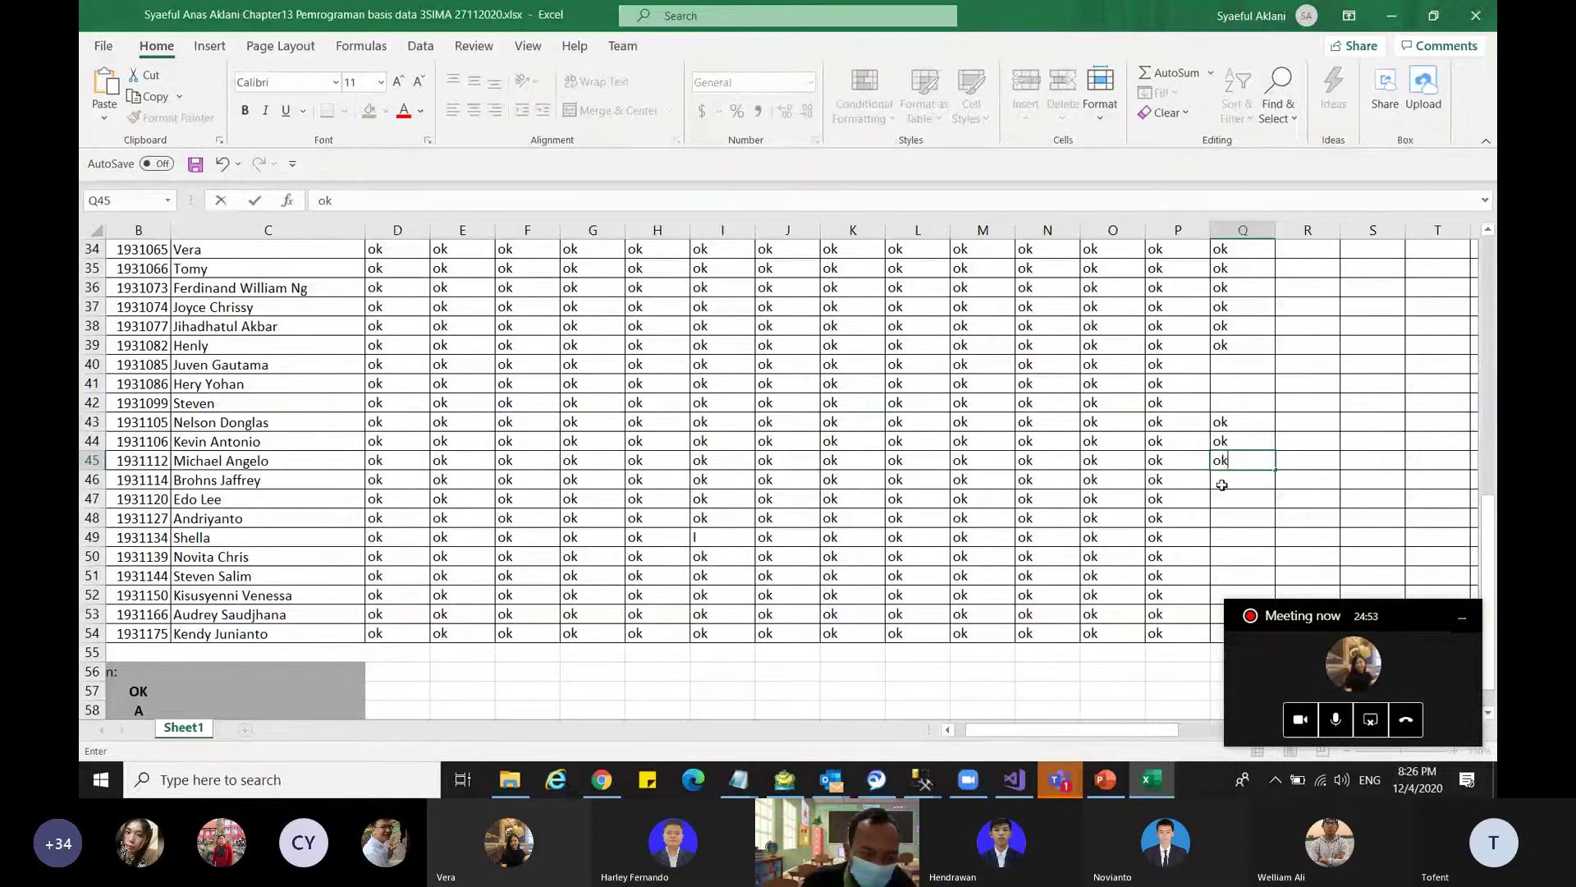
pyautogui.click(1222, 485)
pyautogui.scroll(-1, 1231, 480)
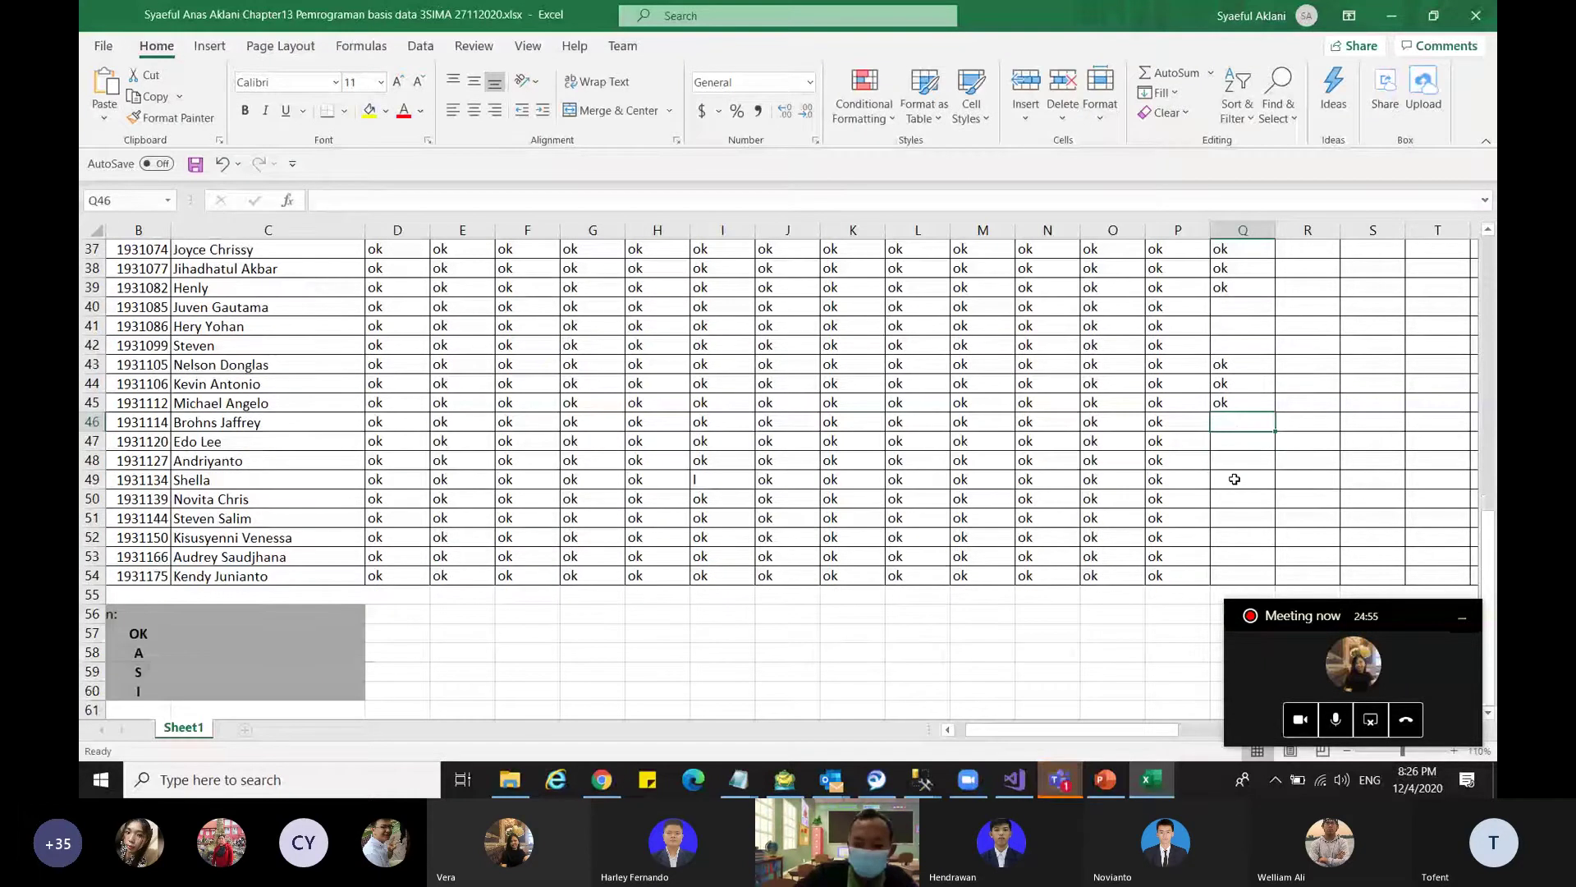
pyautogui.write('ok')
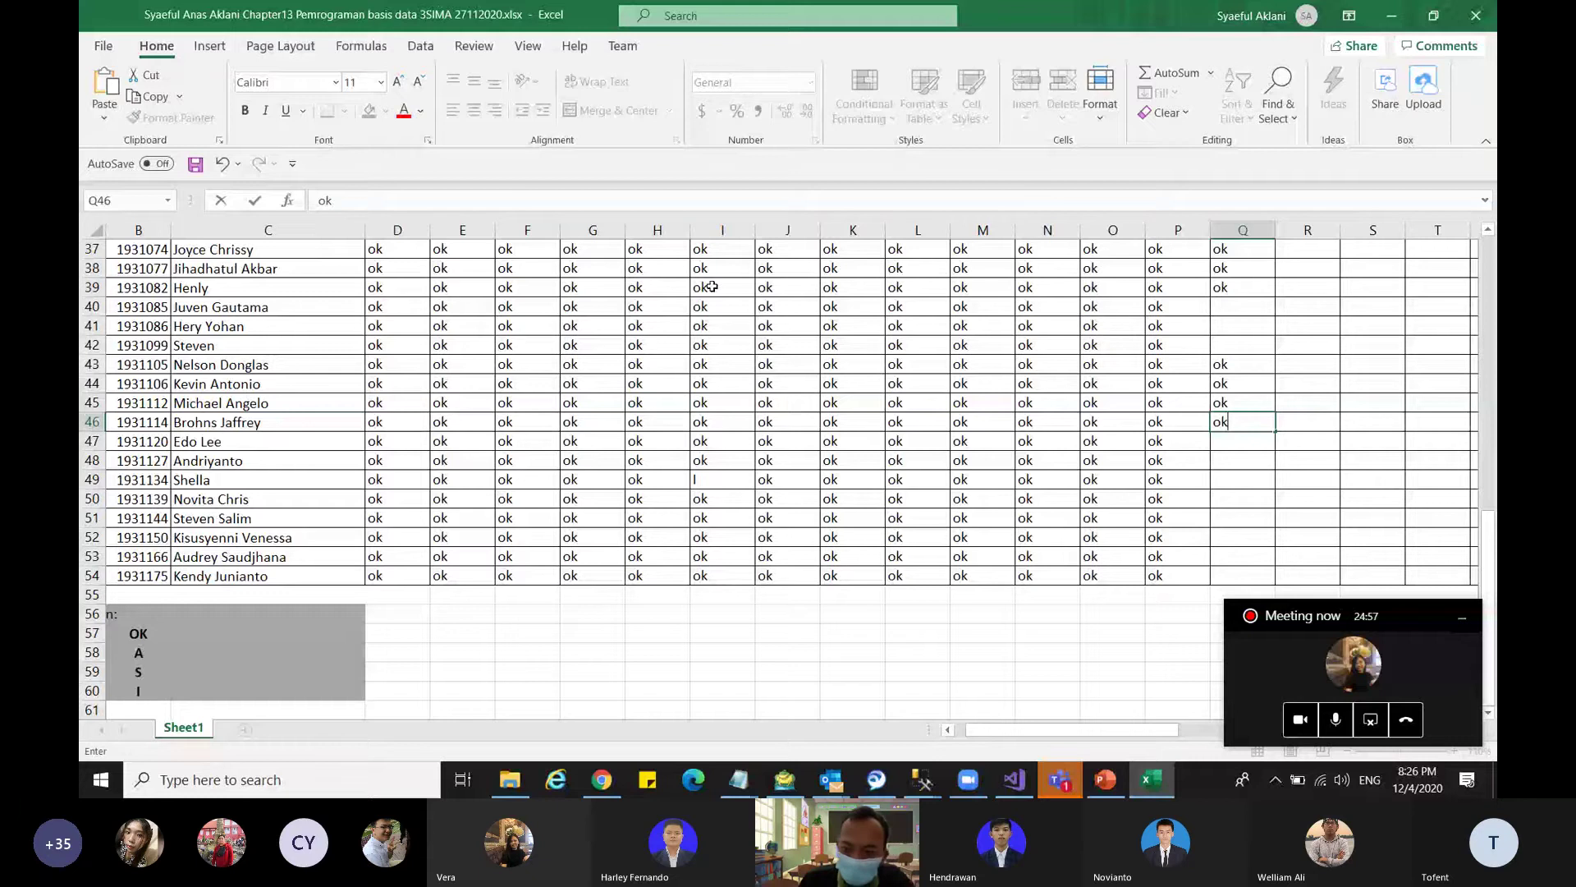
# - Leave the students in rows 47 and 48 unmarked and enter ok for meeting 14 in cell Q40
pyautogui.click(92, 441)
pyautogui.click(1255, 441)
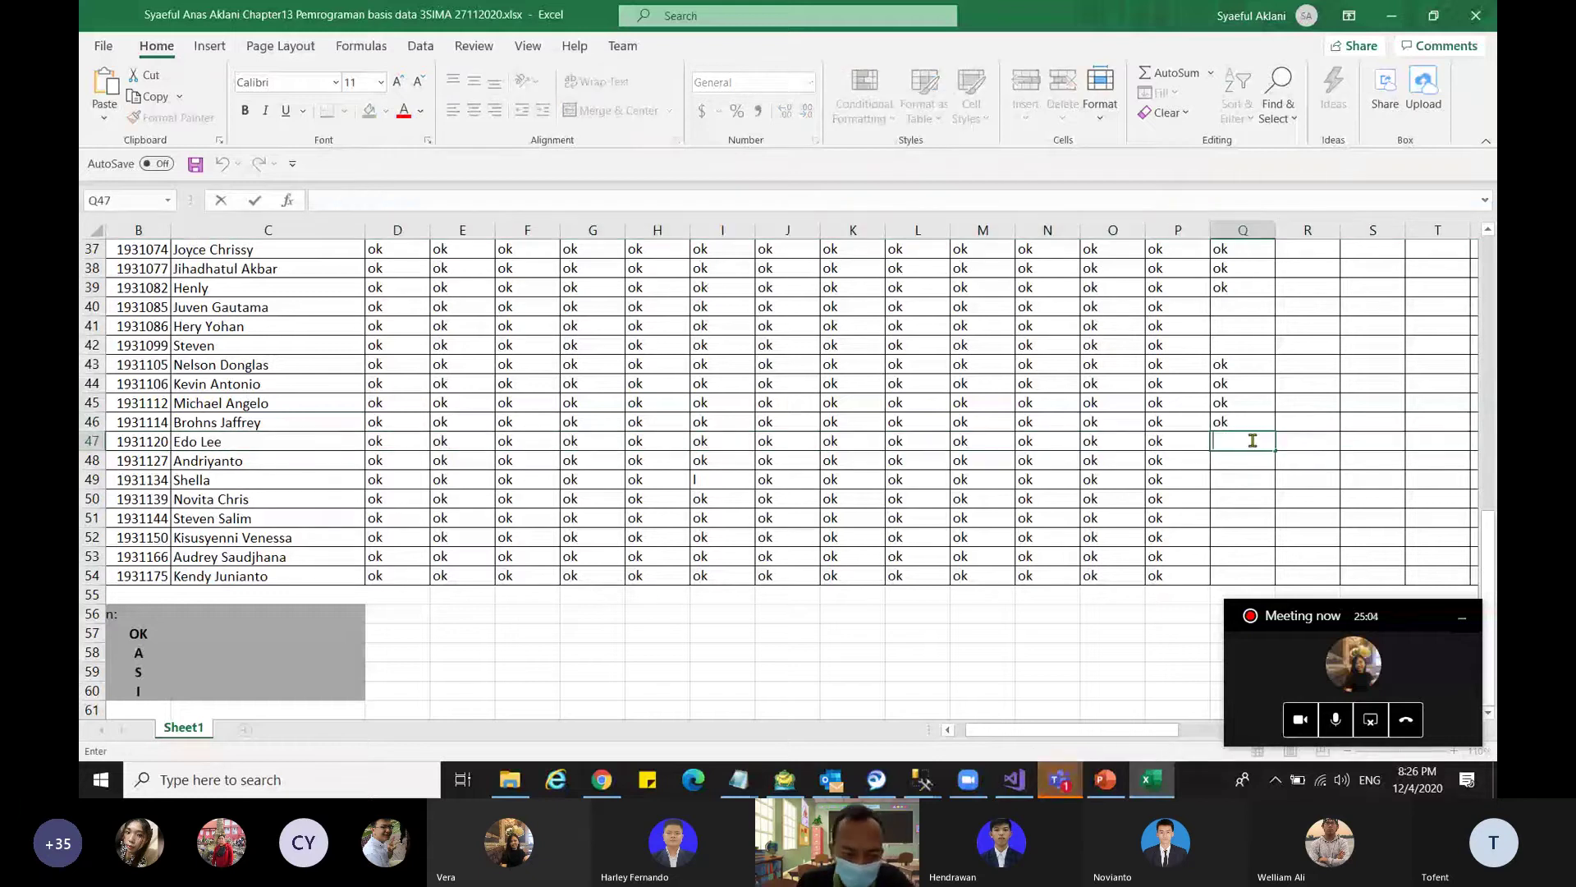
pyautogui.click(107, 463)
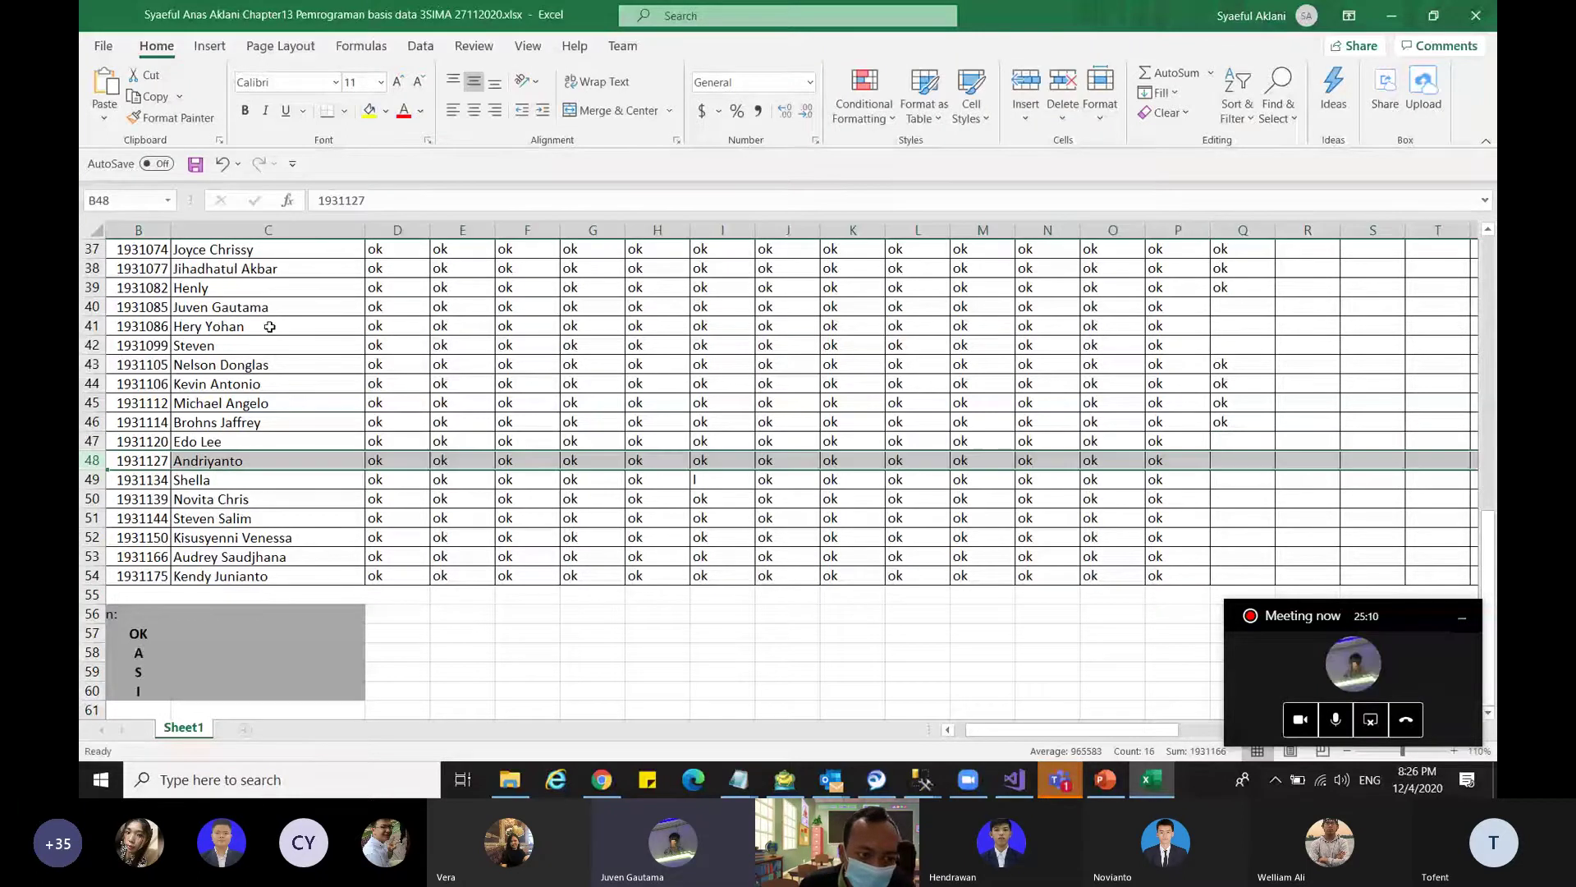
pyautogui.click(1227, 309)
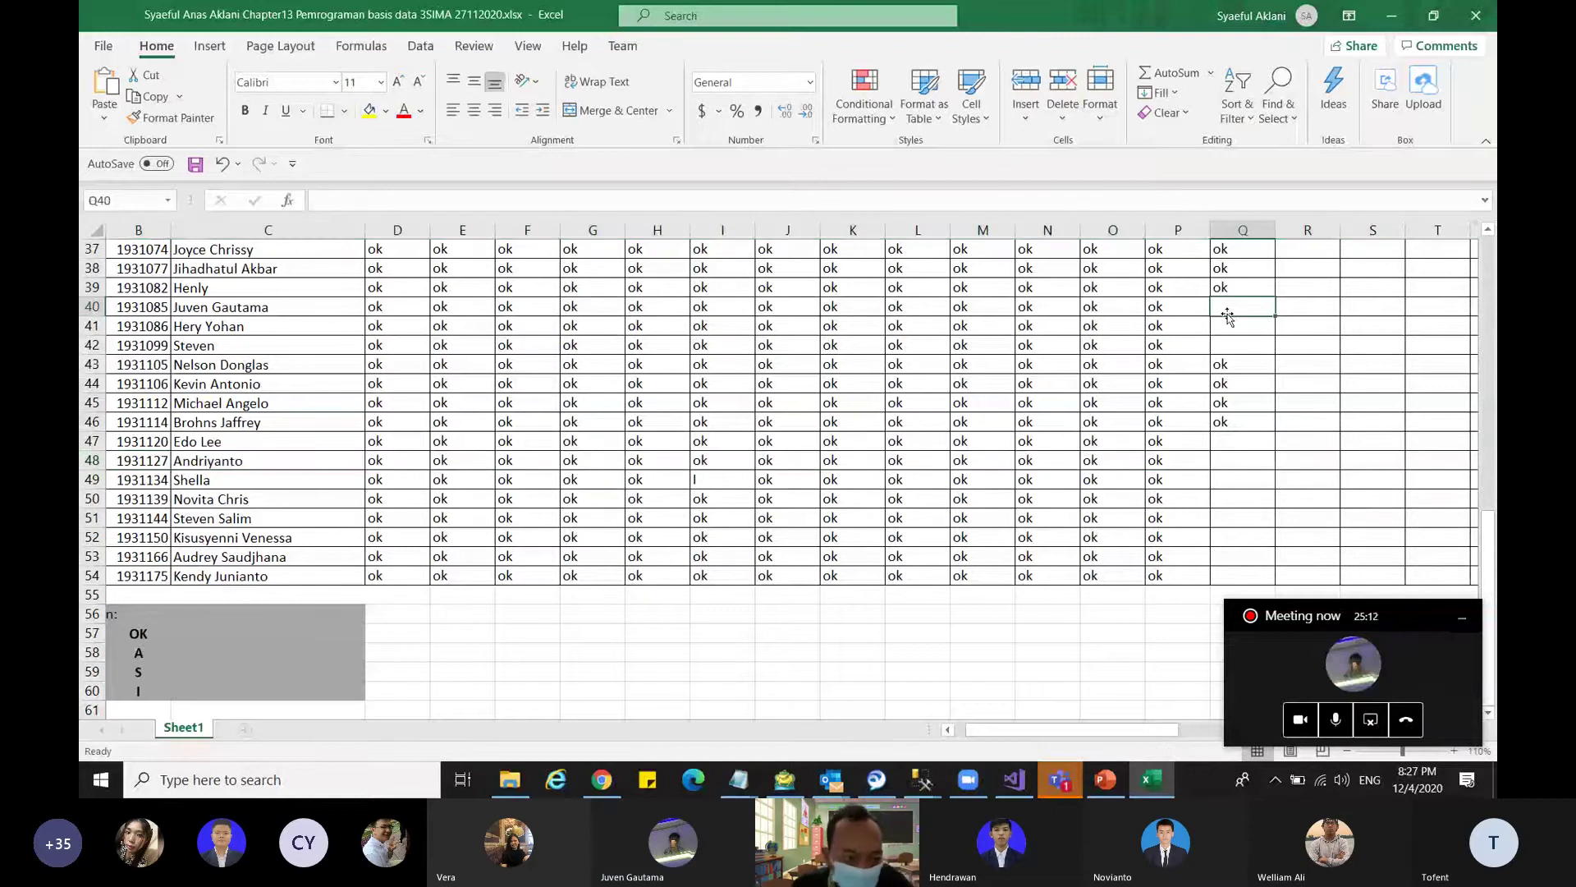
pyautogui.write('ok')
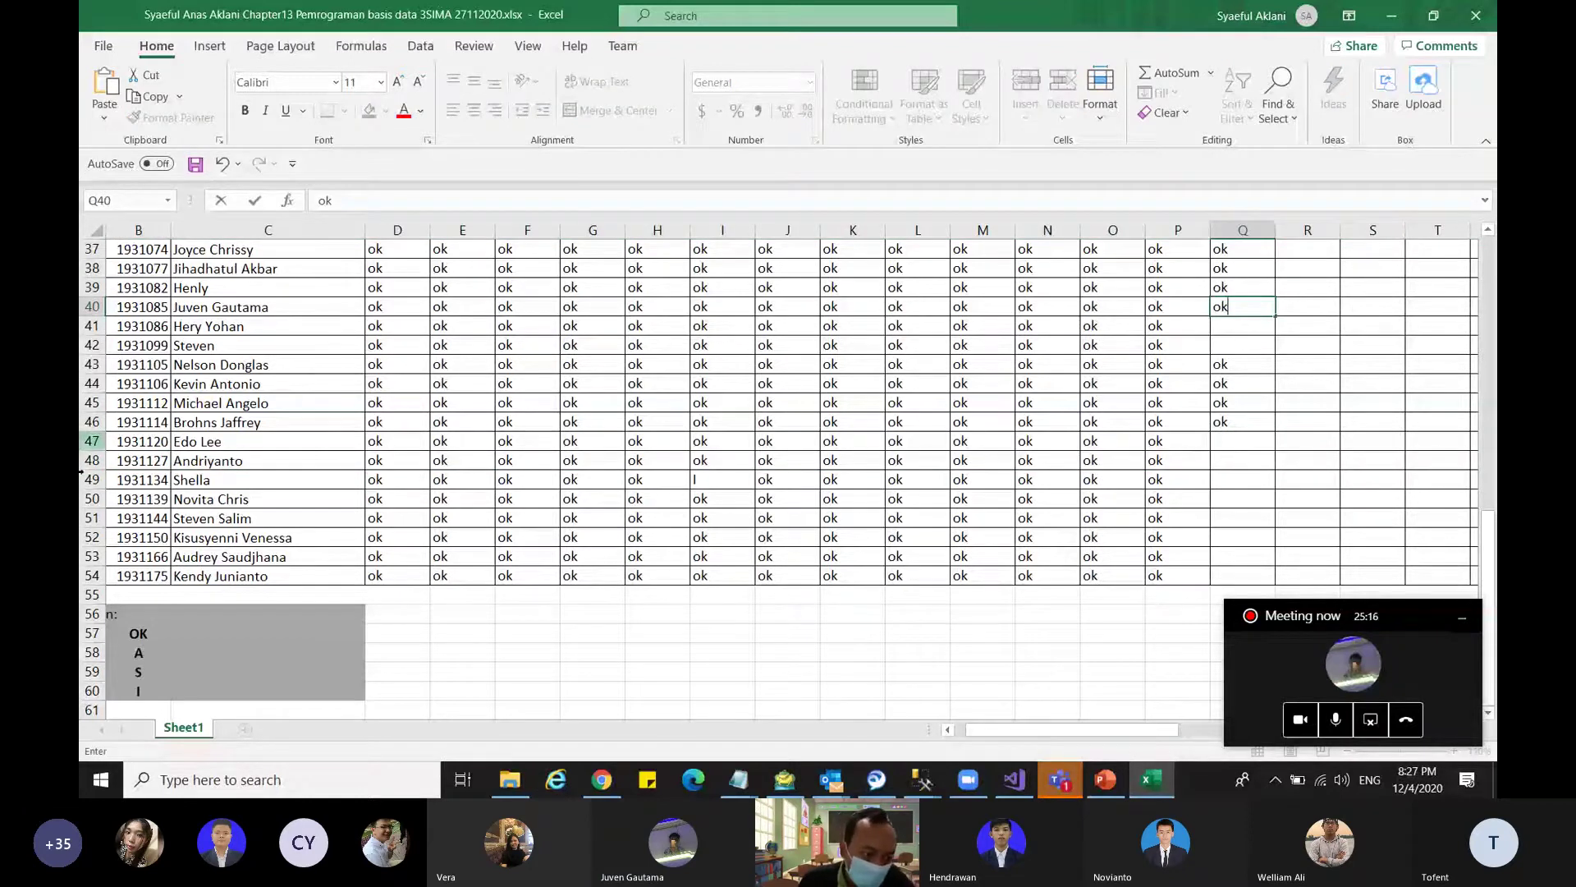
# - Skip the student in row 48 and enter ok for meeting 14 in cells Q49 and Q50
pyautogui.click(112, 458)
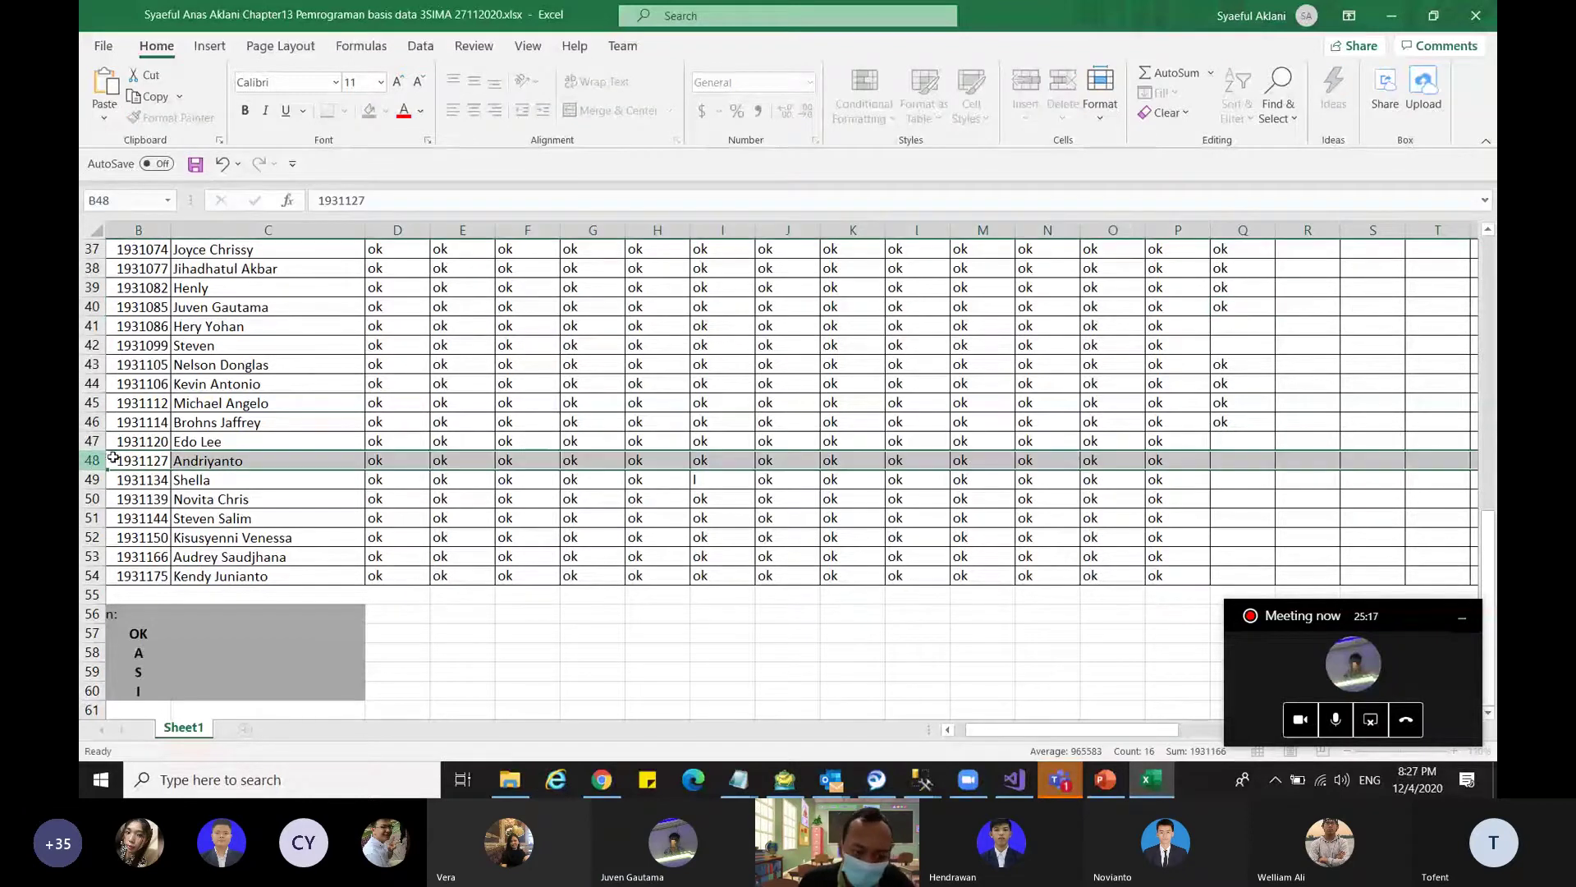
pyautogui.doubleClick(1240, 463)
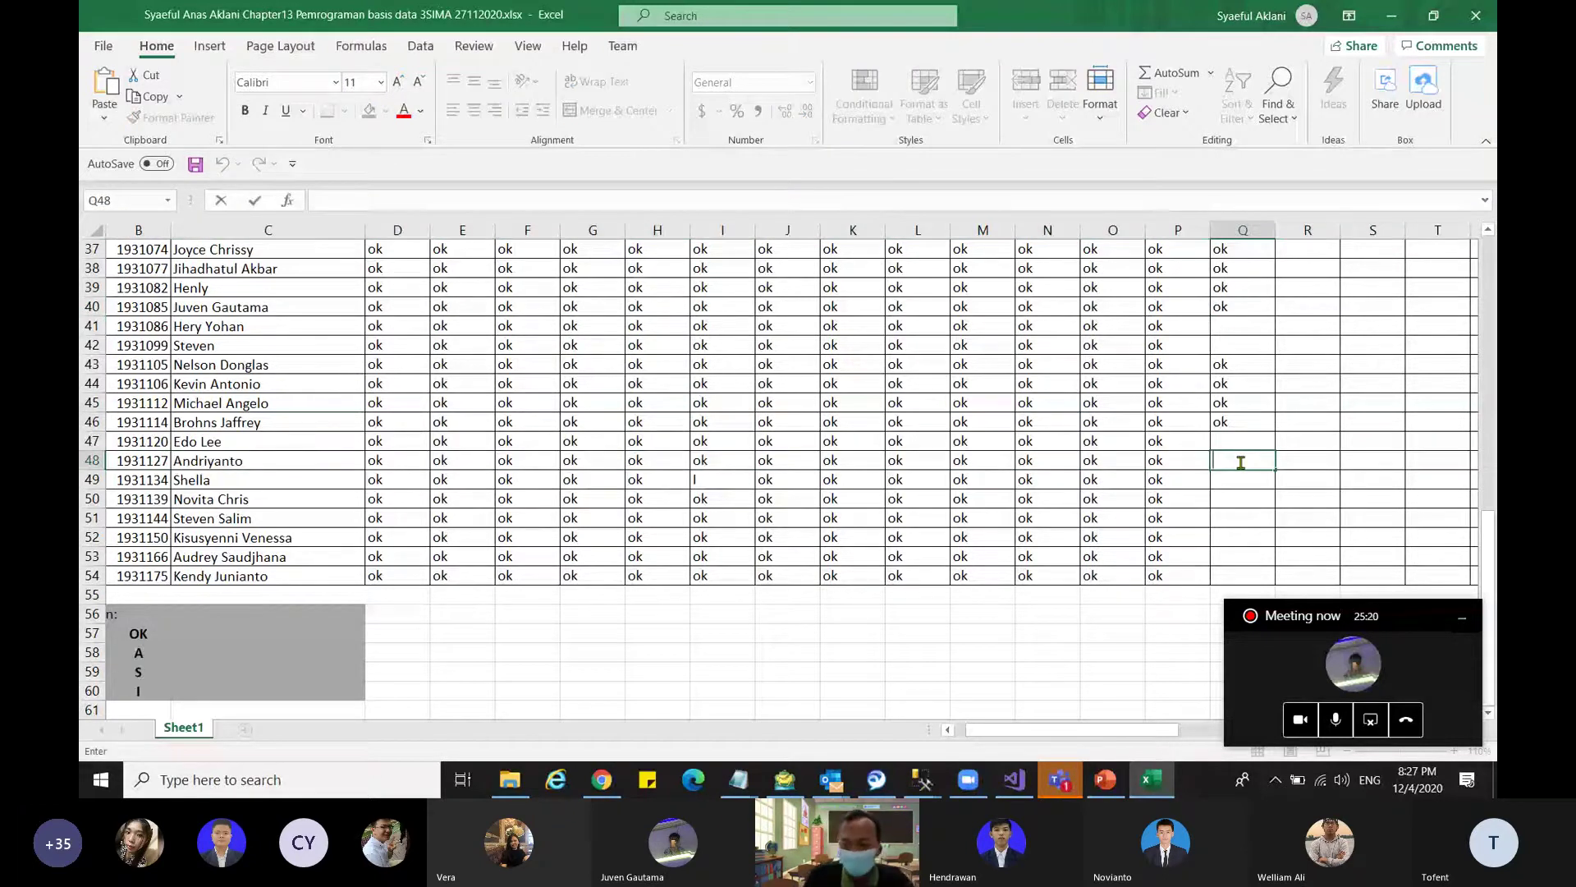
pyautogui.click(1238, 479)
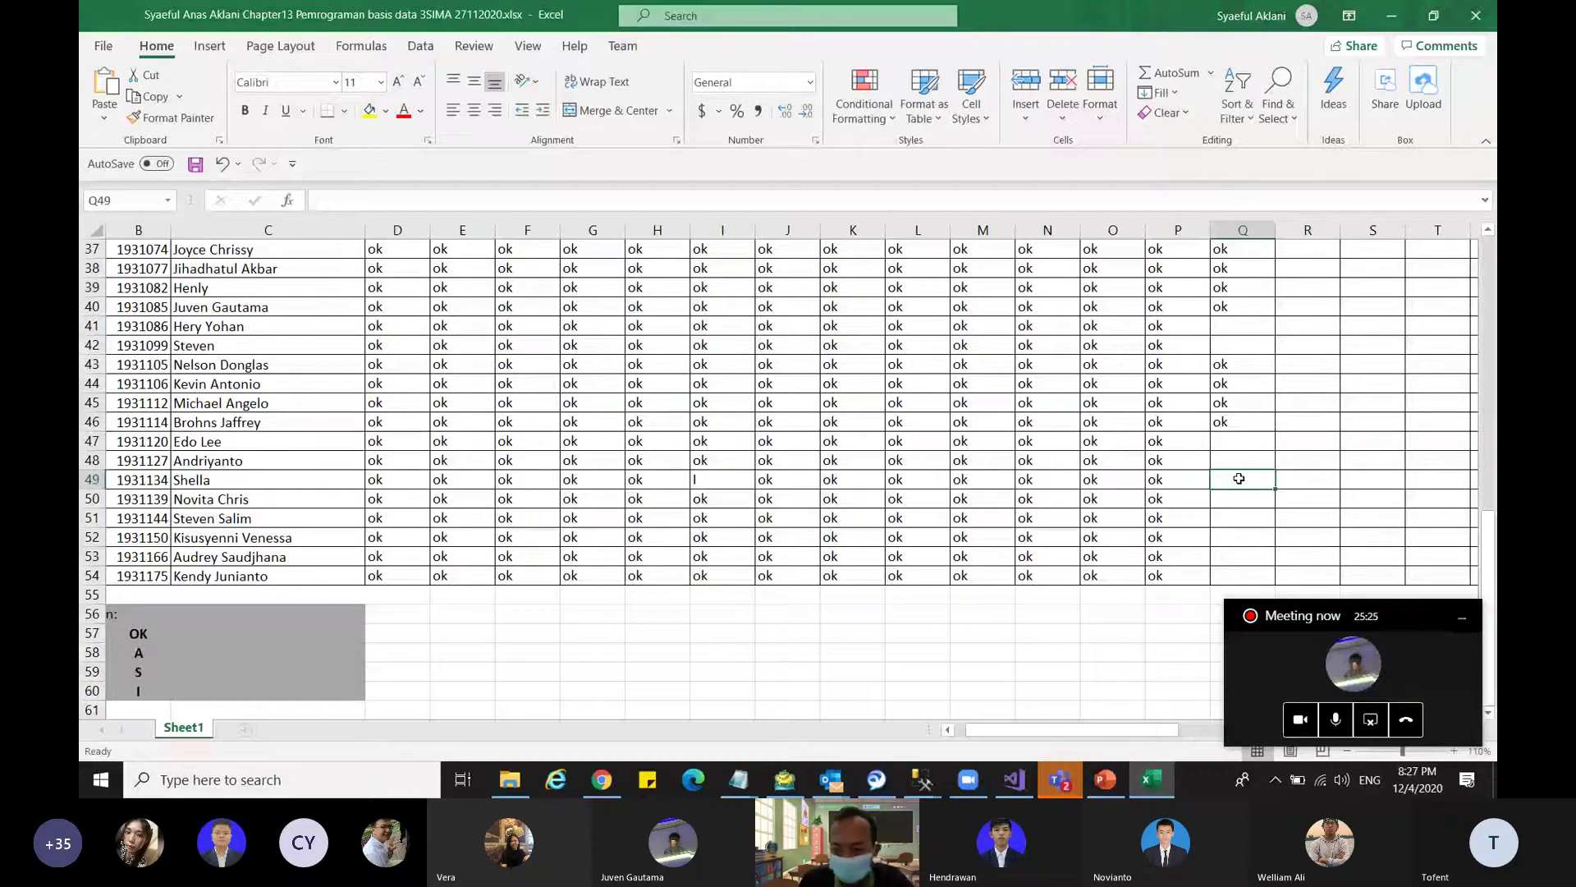
pyautogui.write('ok')
pyautogui.click(1253, 499)
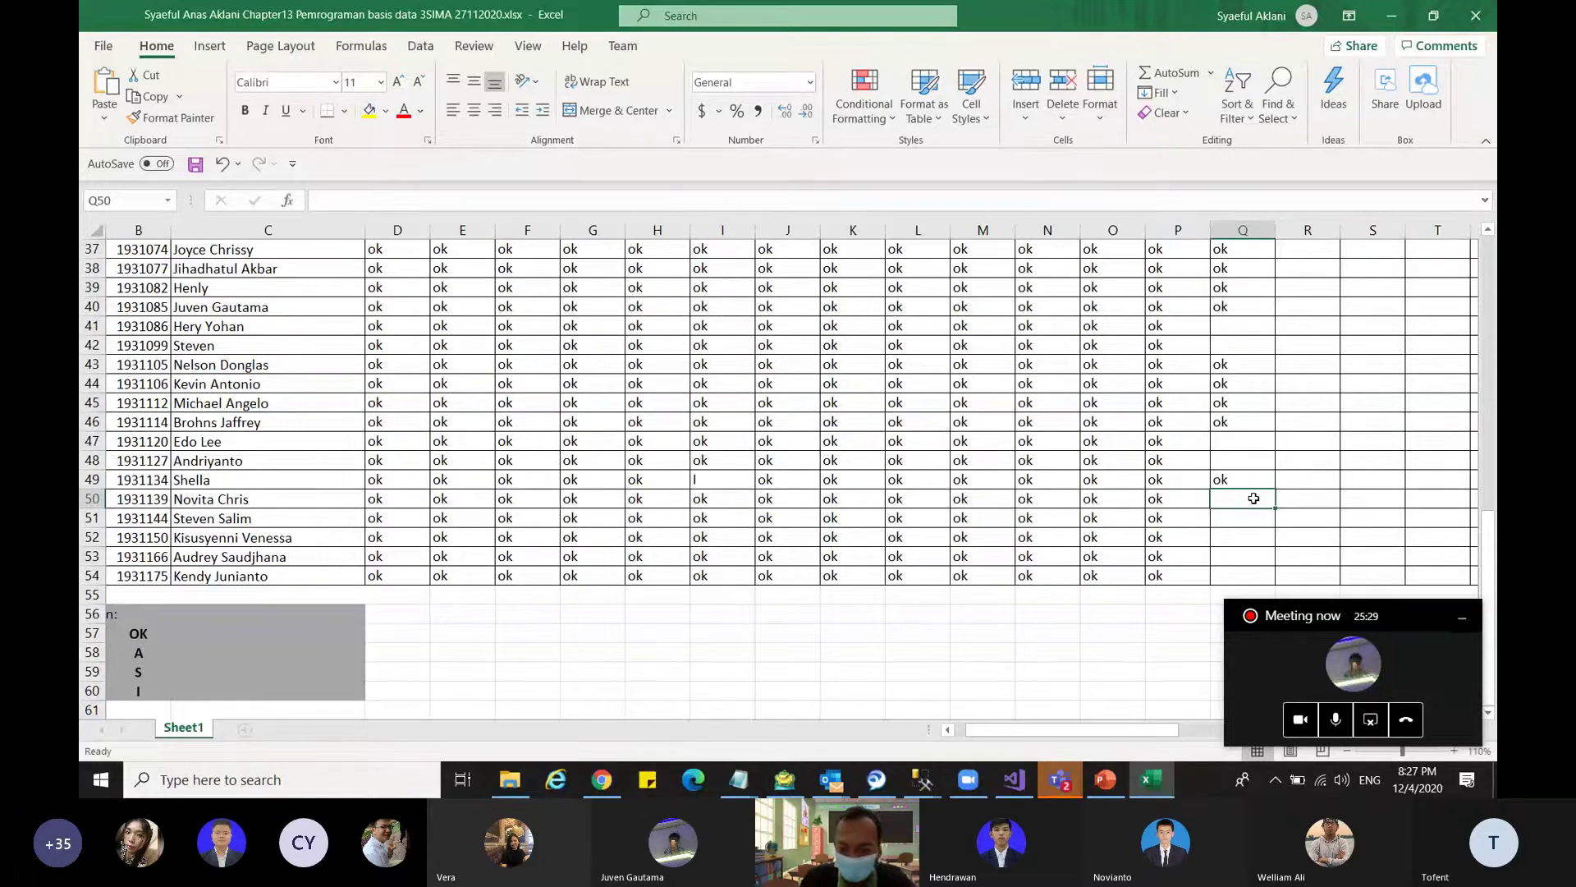
pyautogui.write('ok')
# - Mark the students in rows 51, 52 and 53 as ok for meeting 14 in column Q
pyautogui.click(1238, 515)
pyautogui.write('ok')
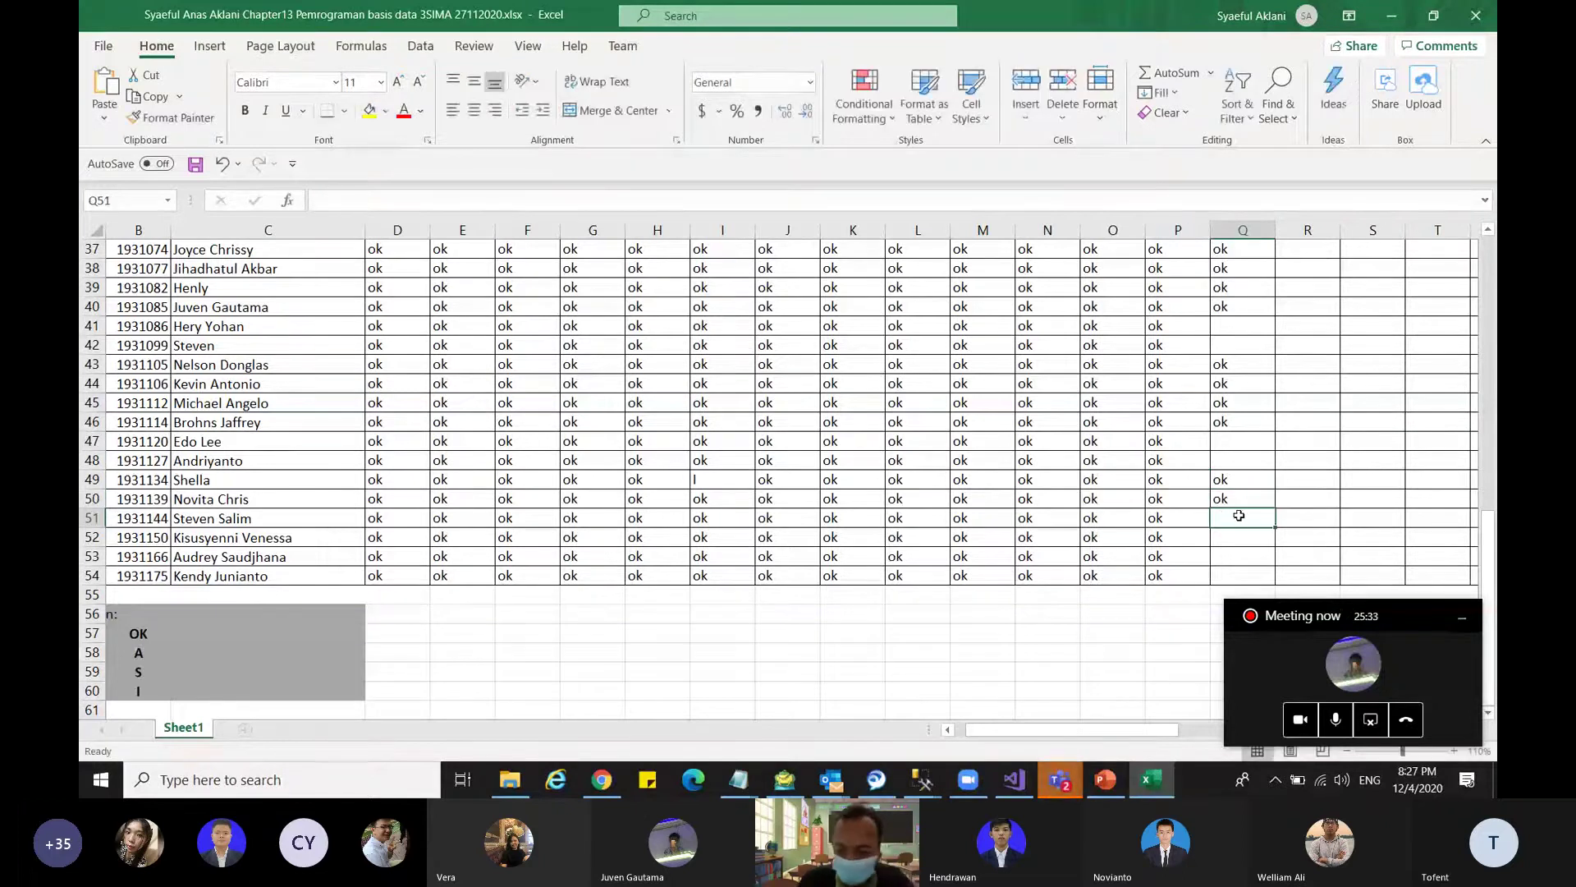
pyautogui.click(1233, 534)
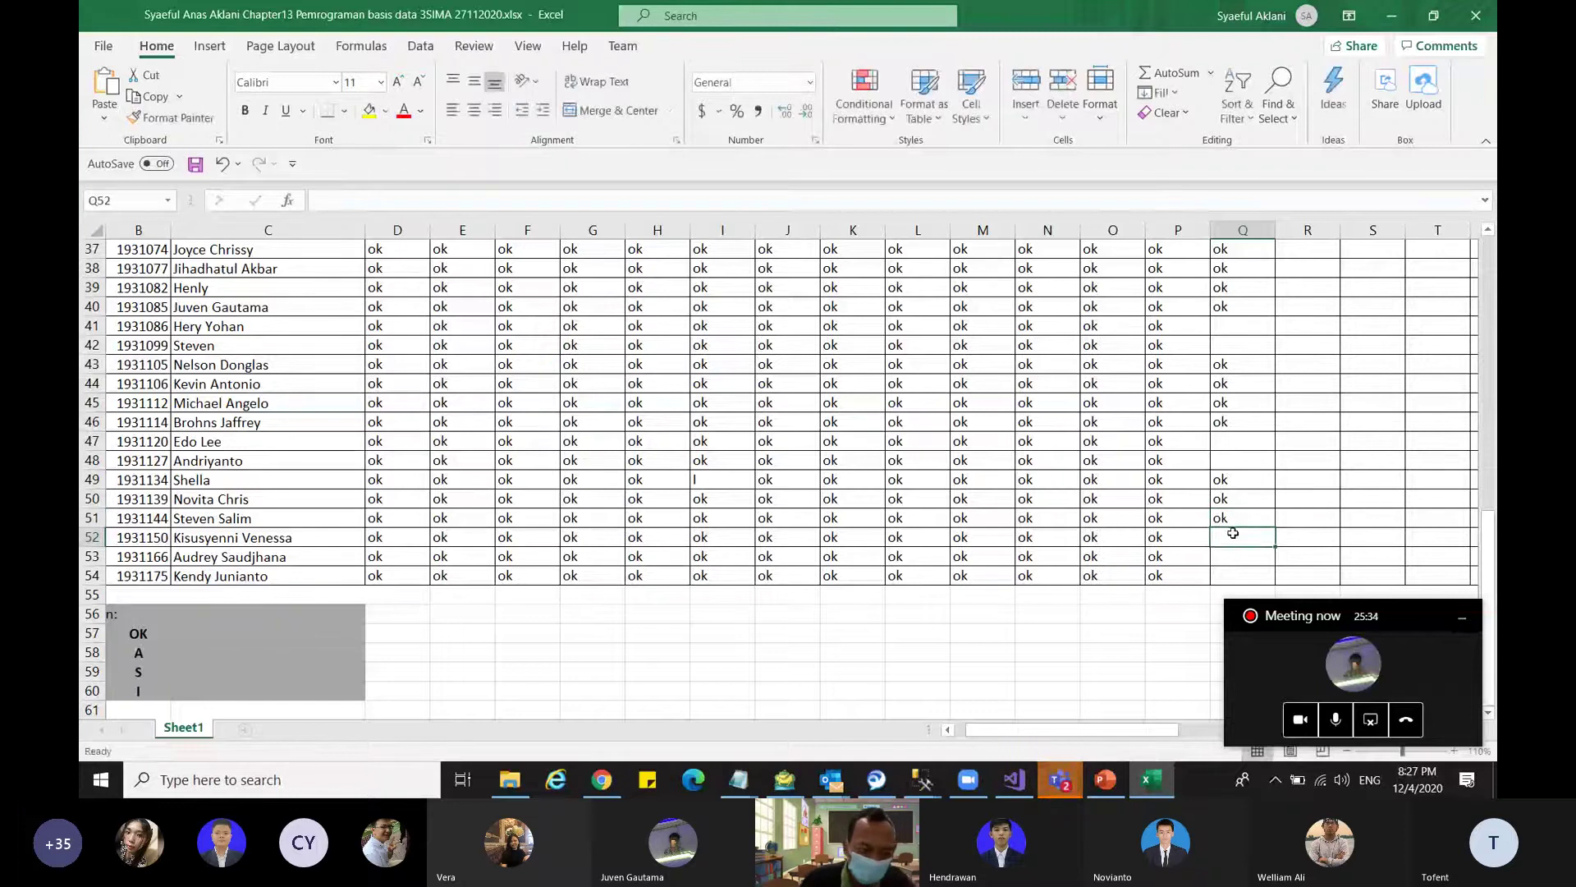
pyautogui.write('ok')
pyautogui.scroll(-2, 1229, 493)
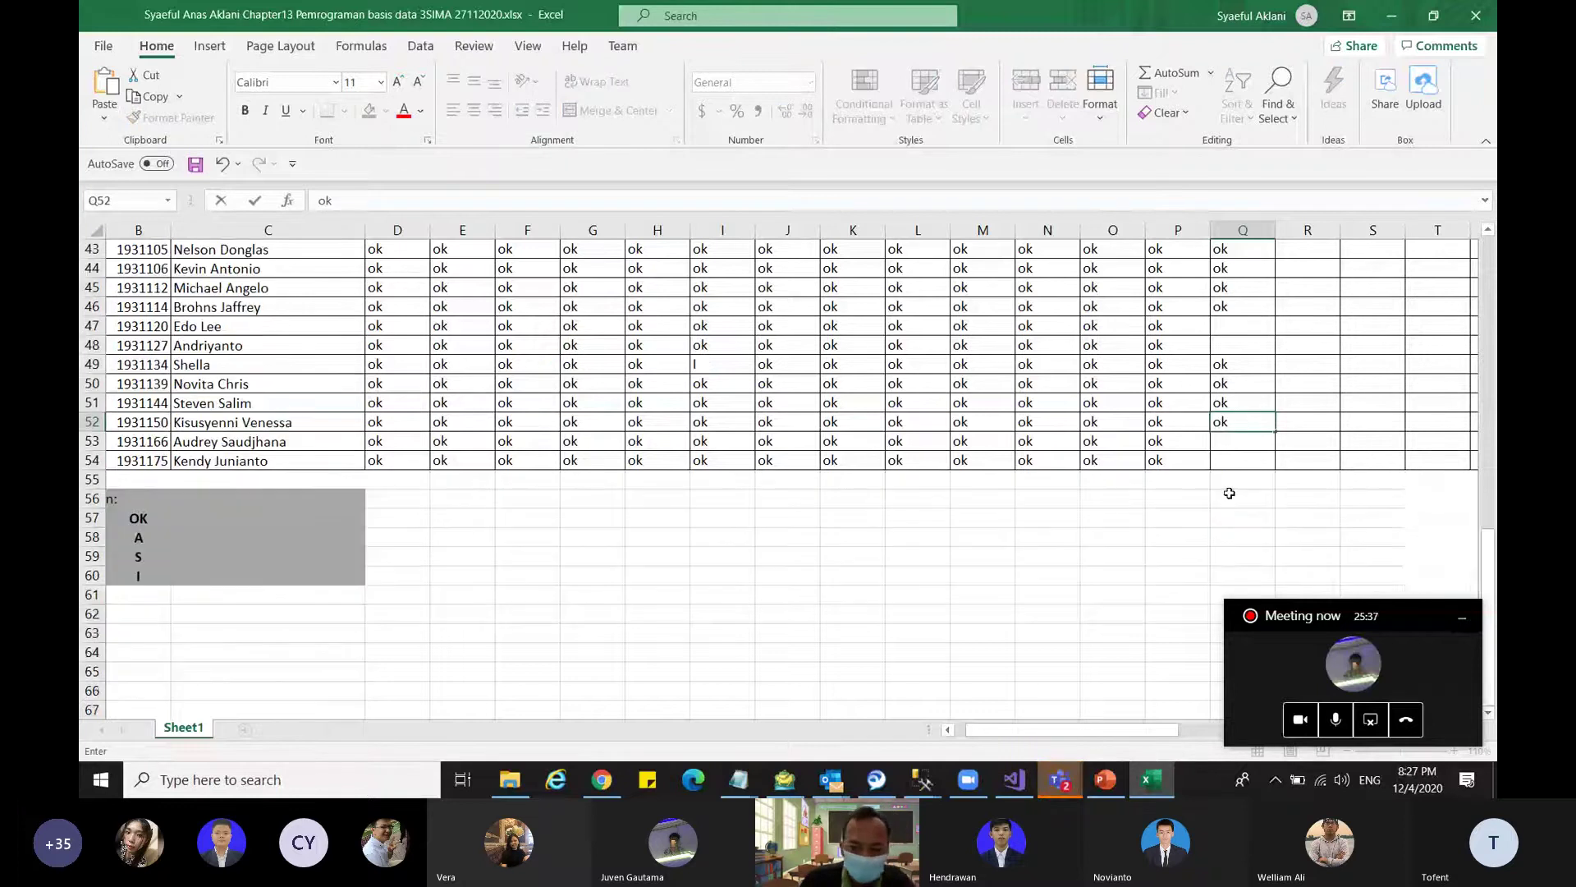
pyautogui.click(1242, 441)
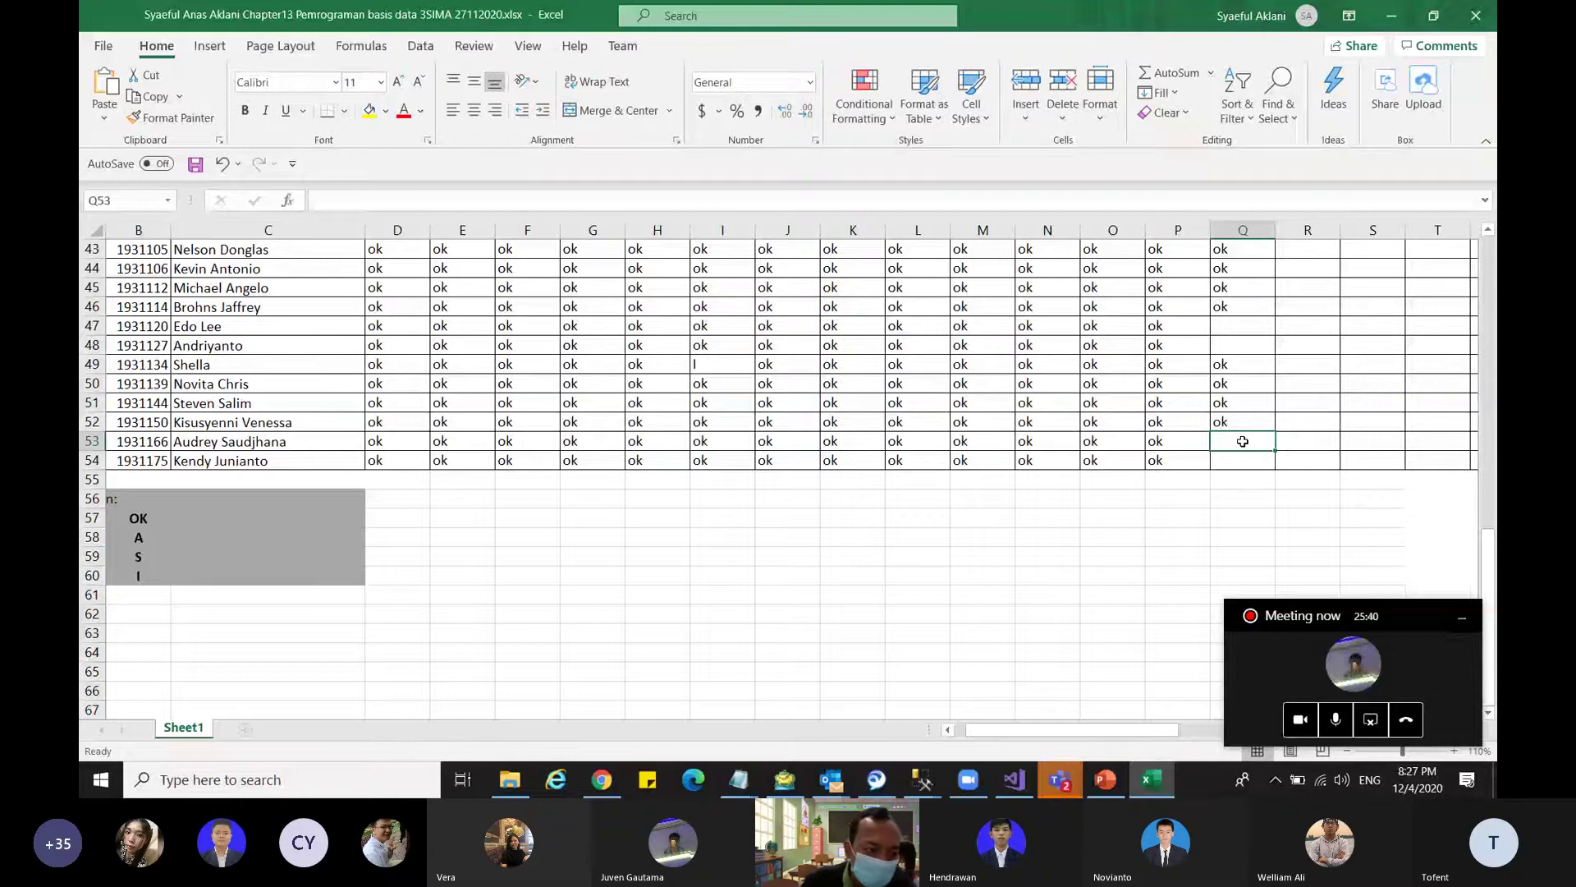
pyautogui.write('ok')
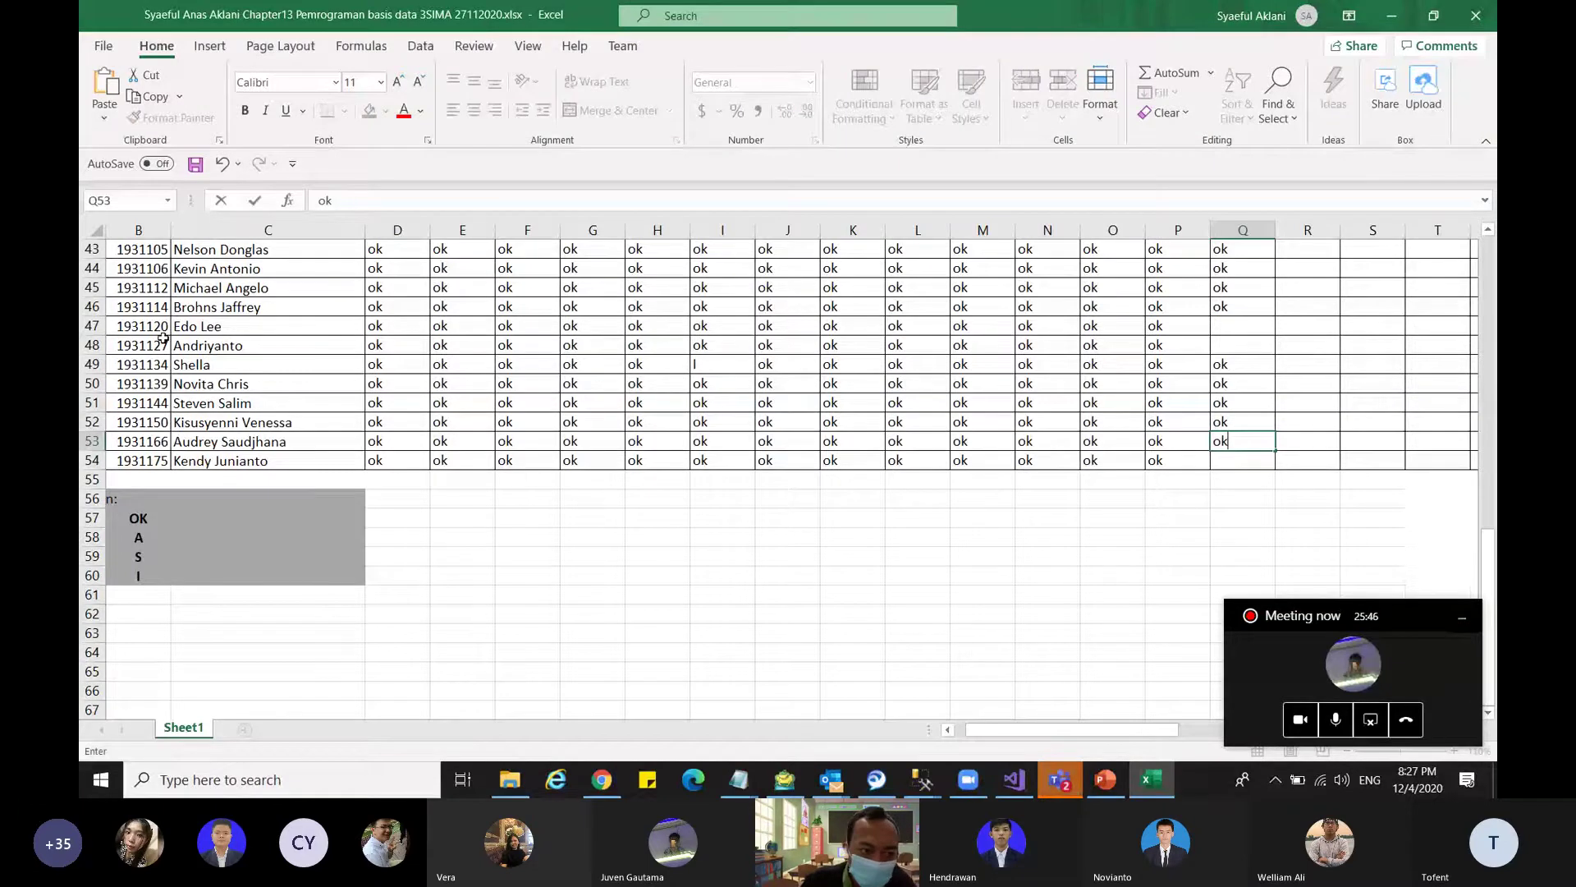
# - Fill the blank meeting 14 cells Q47, Q48 and Q54 with ok
pyautogui.click(1241, 326)
pyautogui.write('ok')
pyautogui.press('Return')
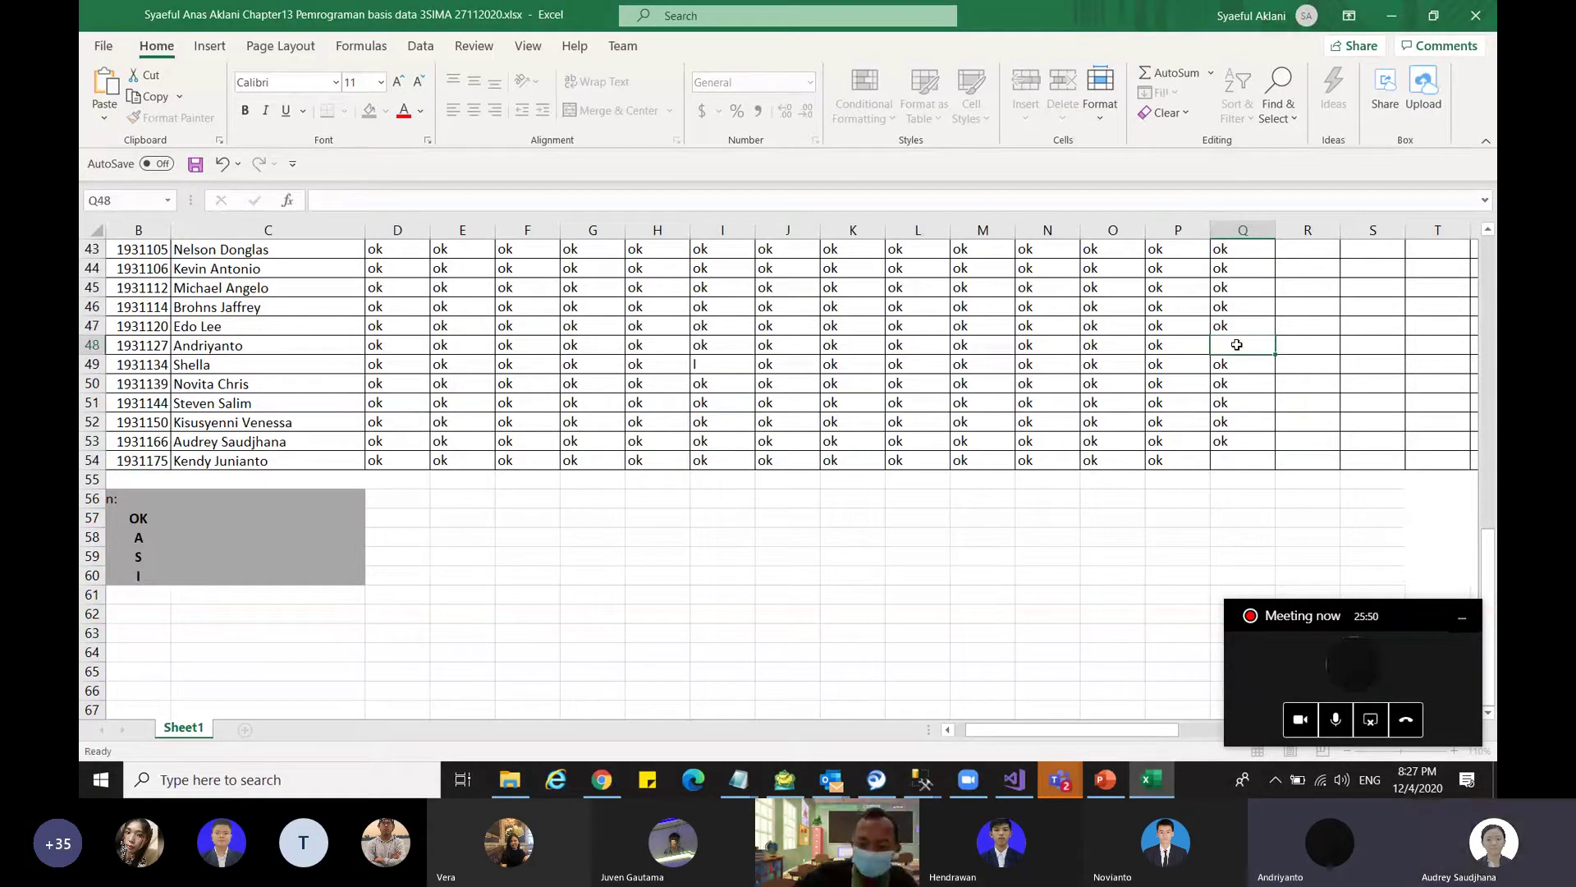
pyautogui.write('ok')
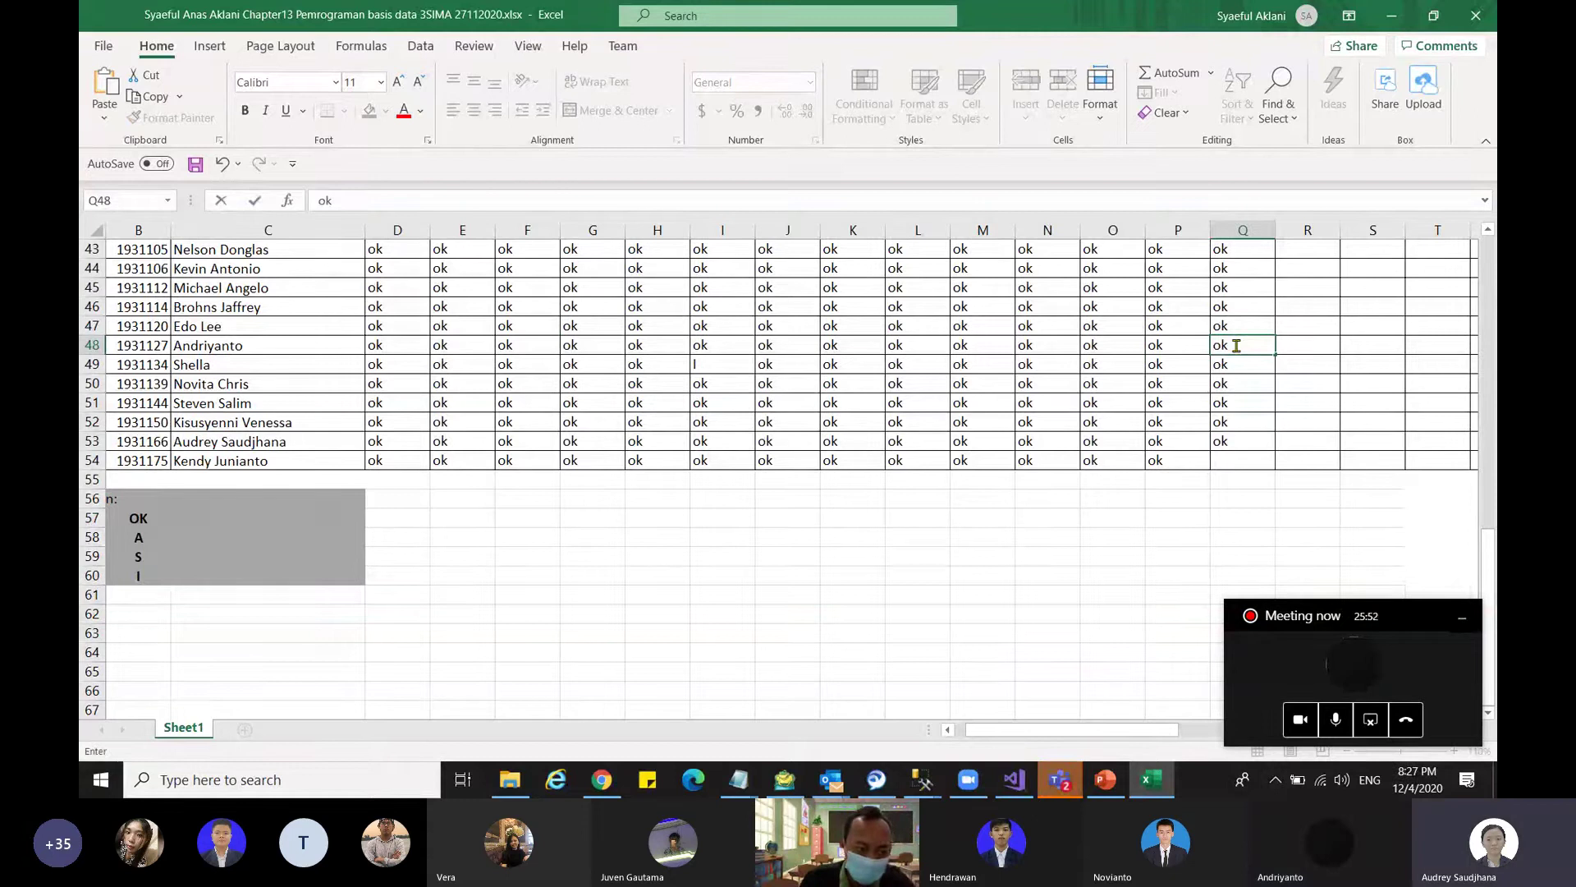
pyautogui.scroll(3, 754, 475)
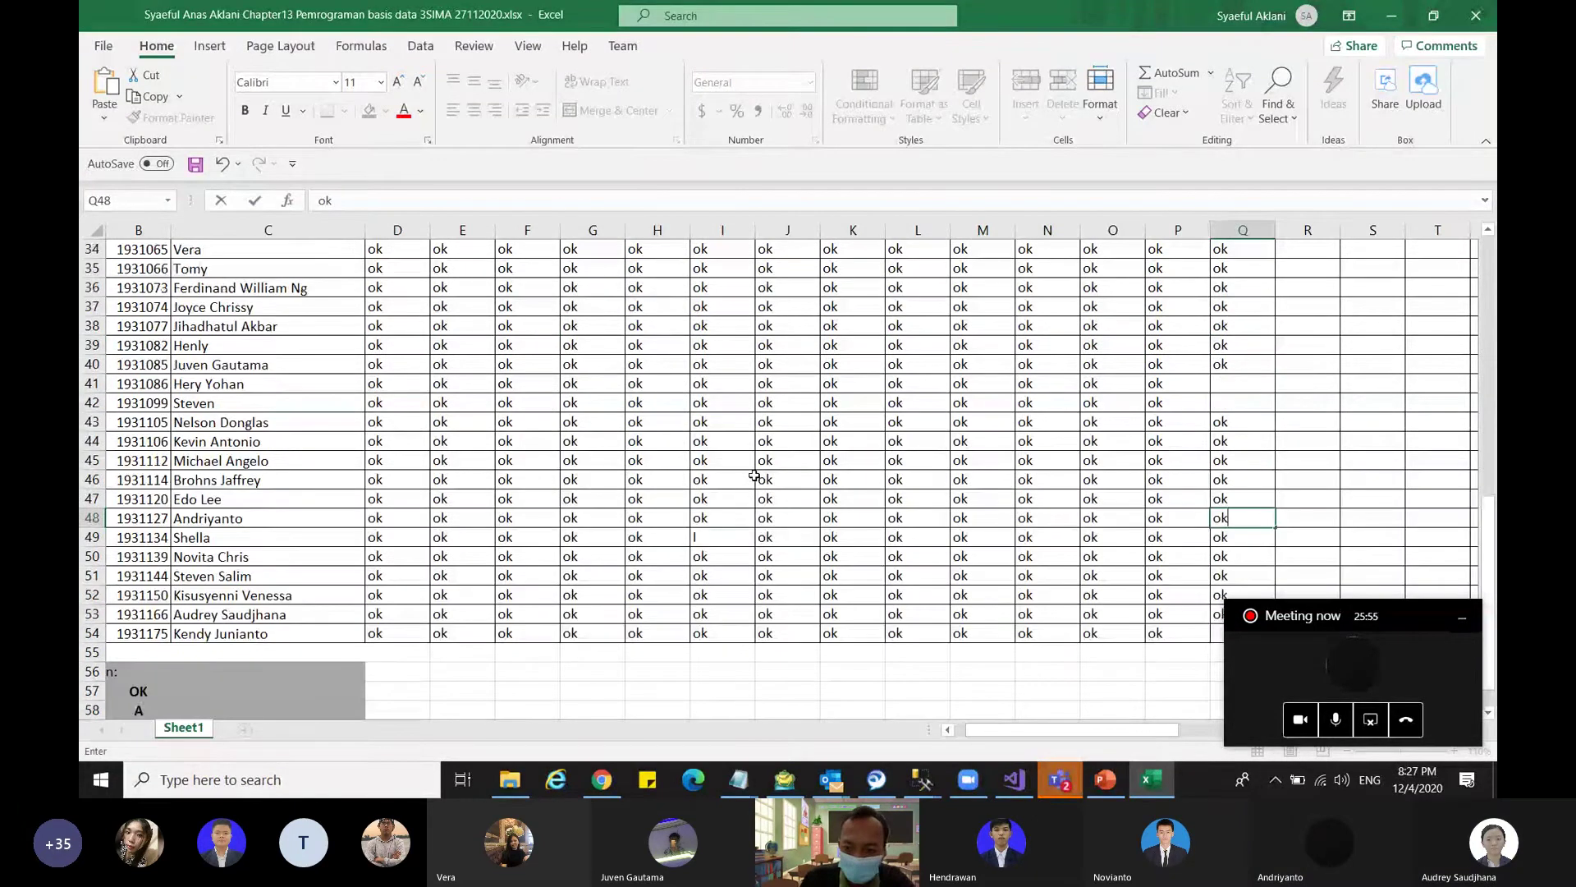
pyautogui.scroll(-3, 754, 476)
pyautogui.click(1245, 465)
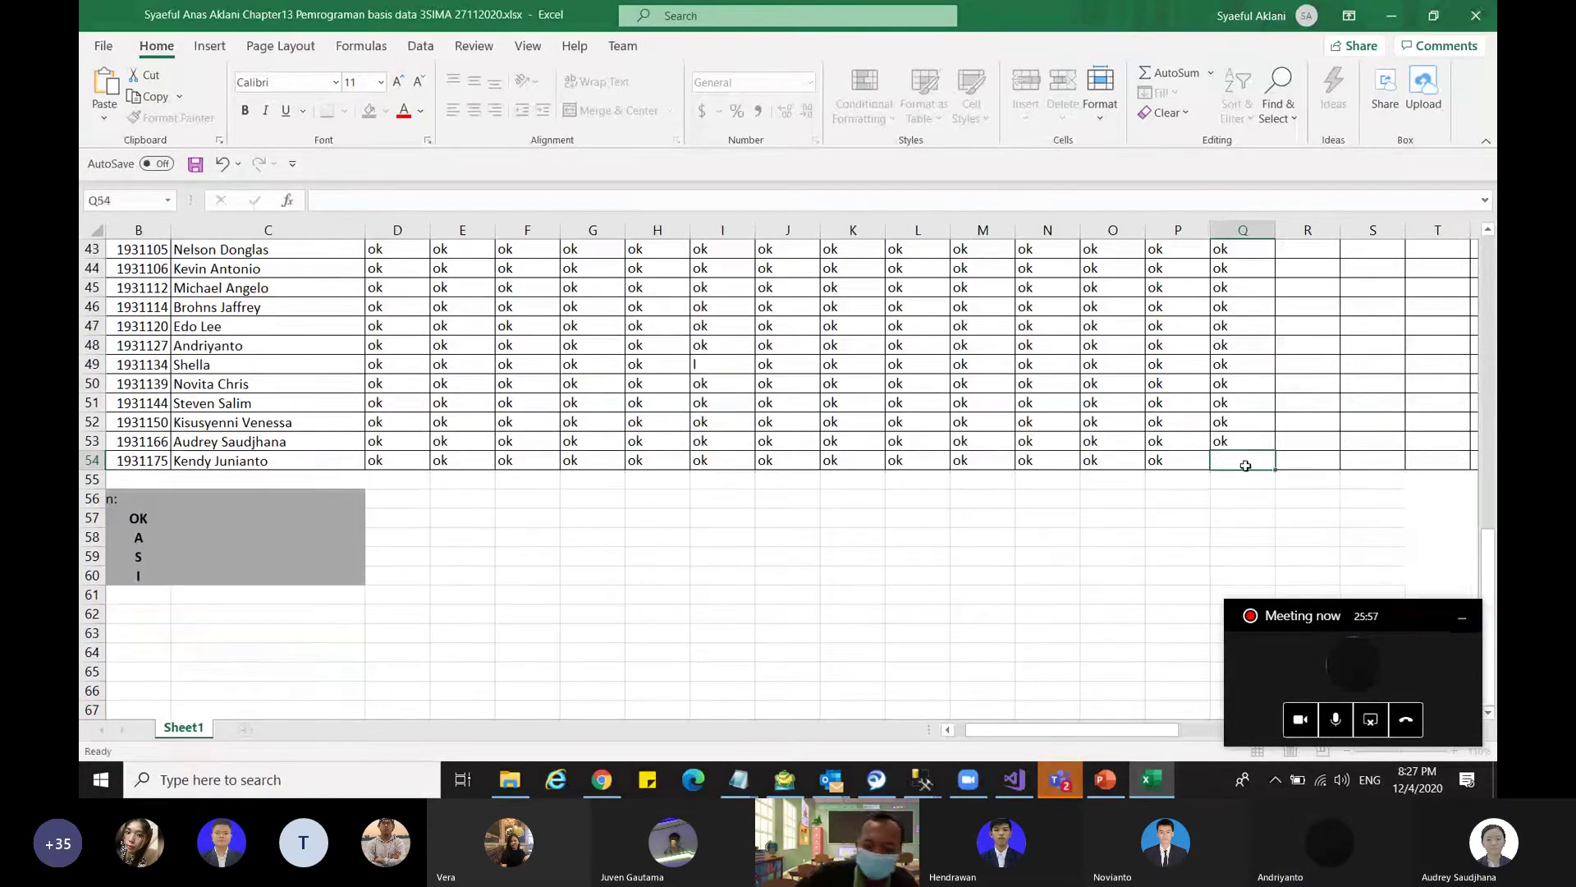
pyautogui.write('ok')
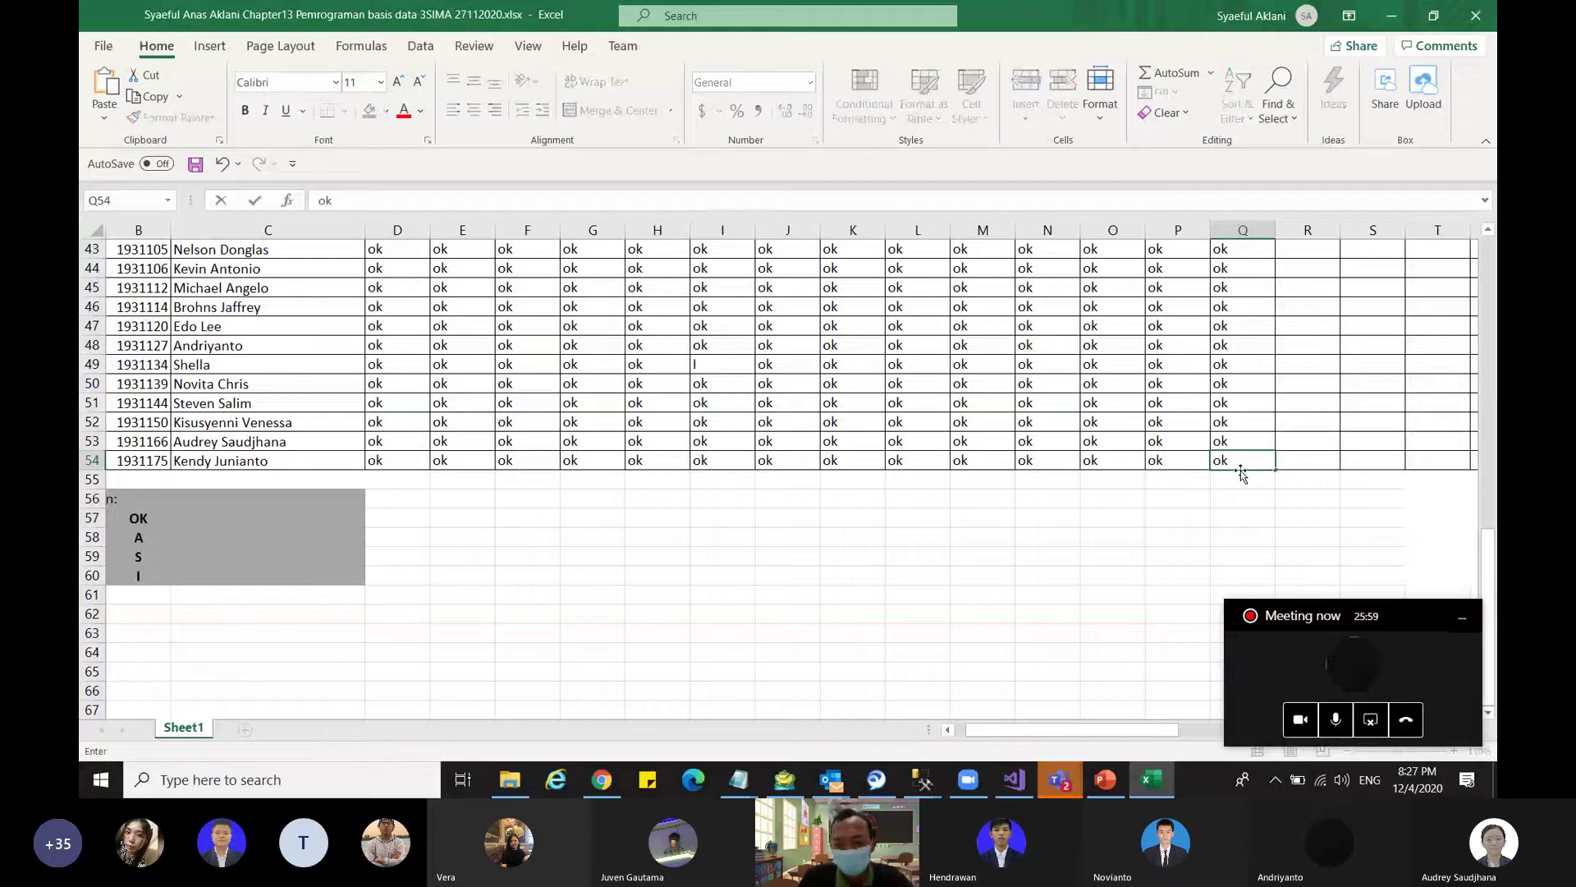
pyautogui.hotkey('ctrl', 'Return')
# - Review column Q for students left blank at meeting 14, enter ok in cell Q42 and save the workbook
pyautogui.scroll(5, 230, 628)
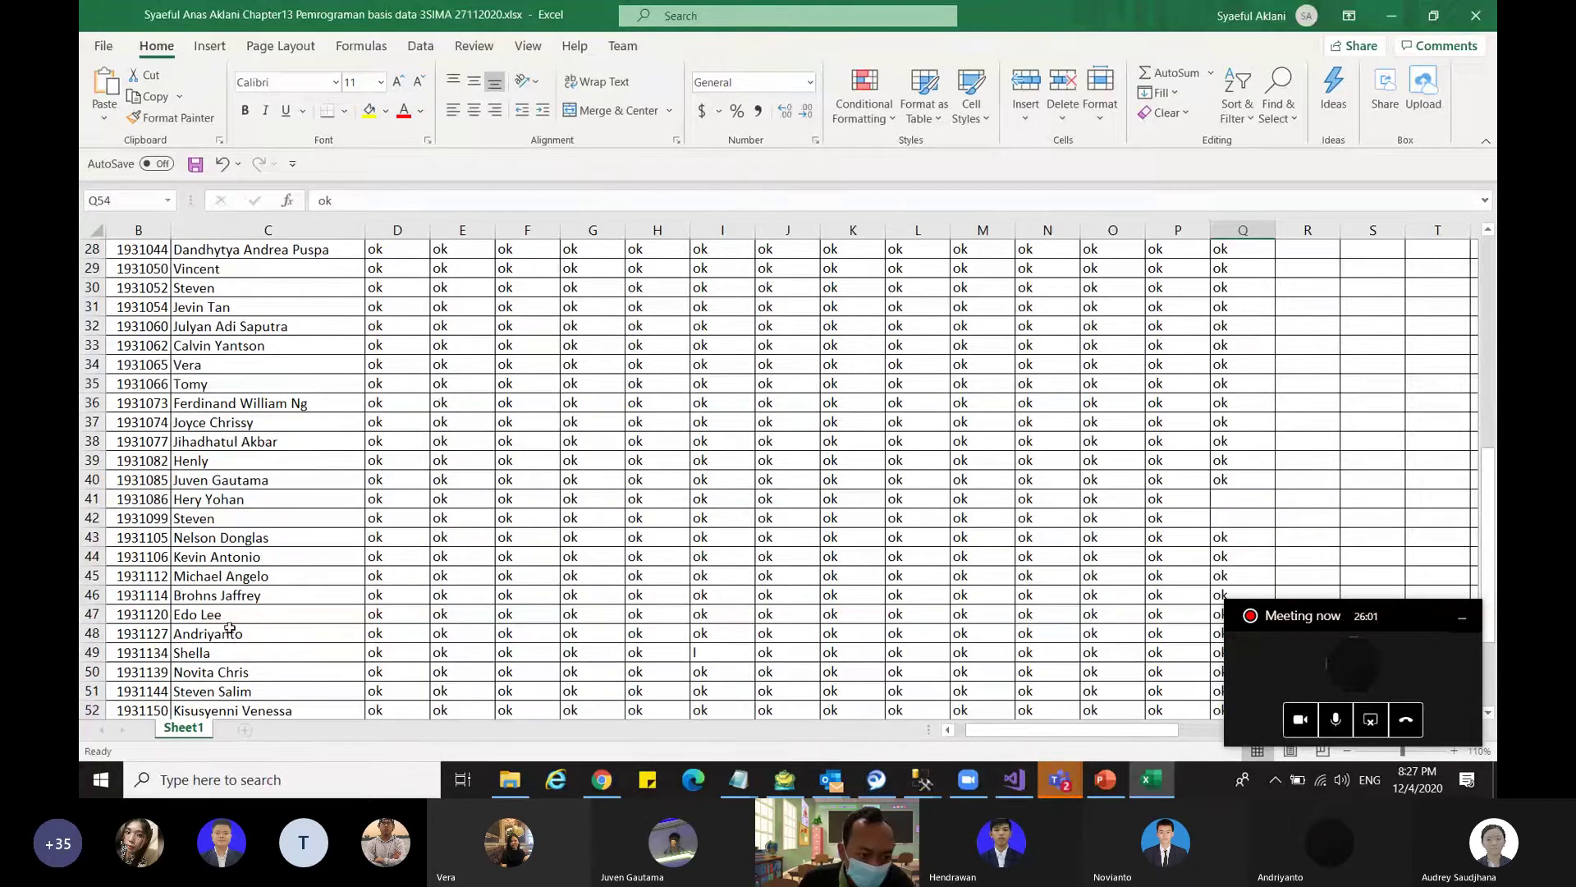
pyautogui.click(1243, 496)
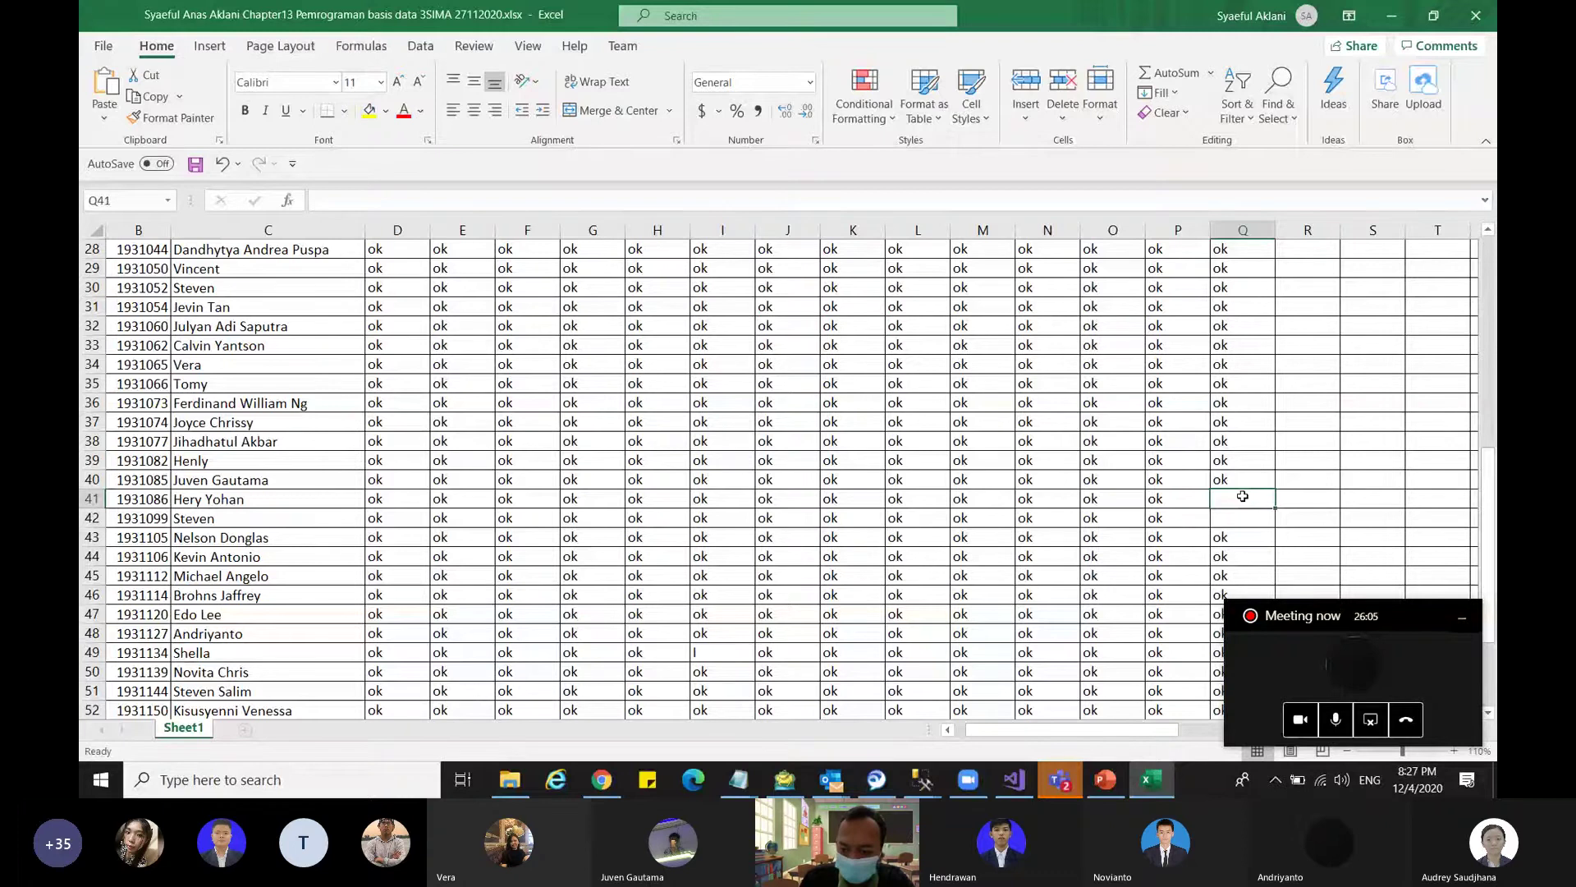
pyautogui.click(1239, 517)
pyautogui.scroll(9, 1240, 520)
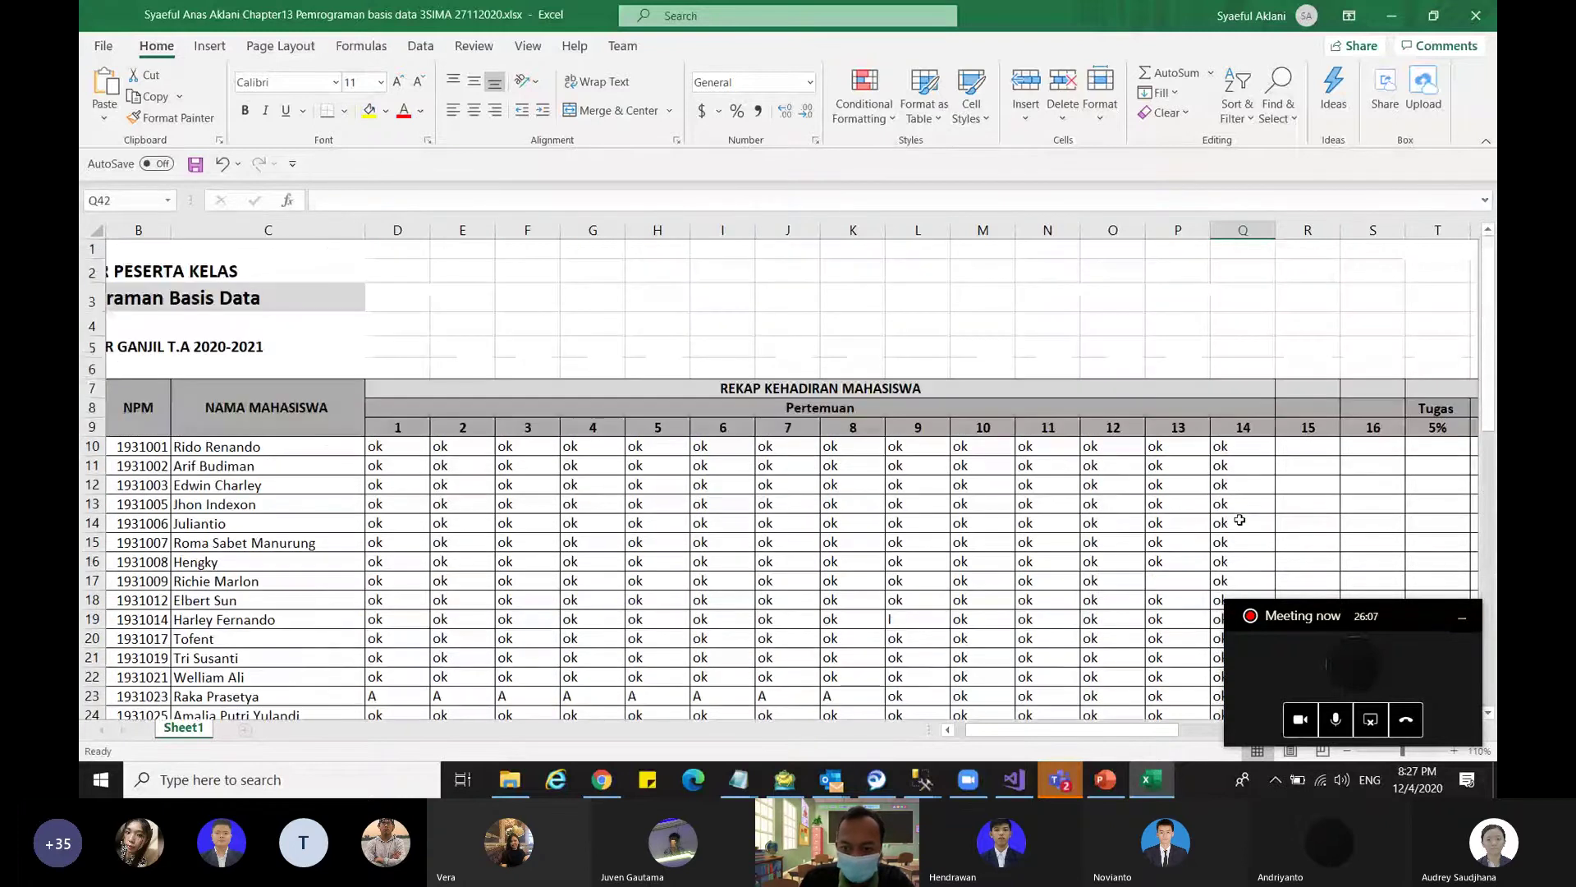
pyautogui.scroll(-11, 1239, 520)
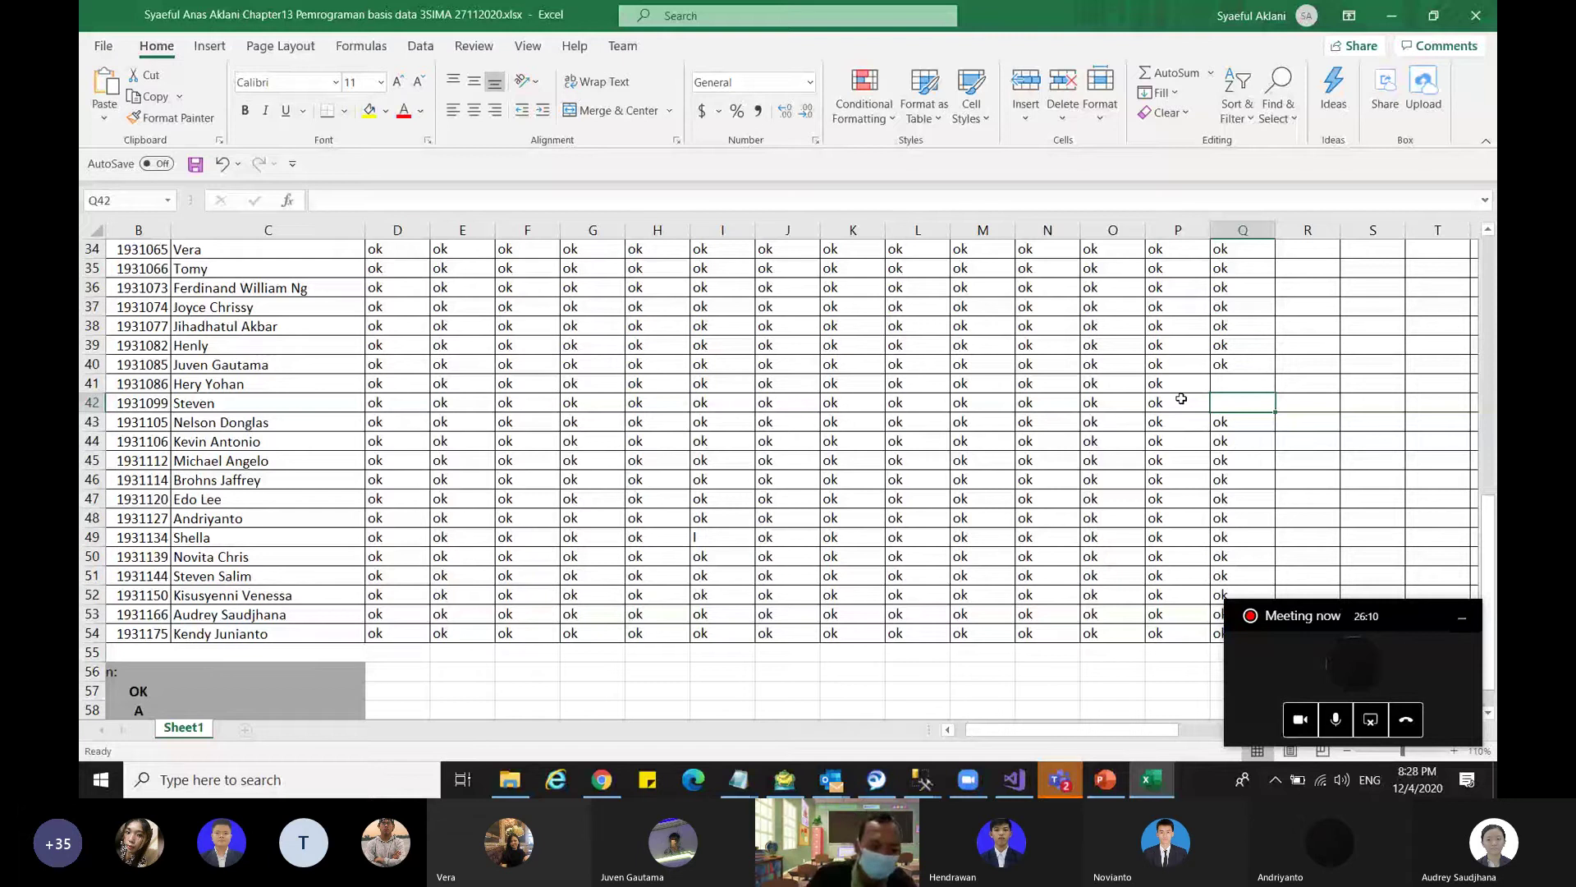
pyautogui.press('Up')
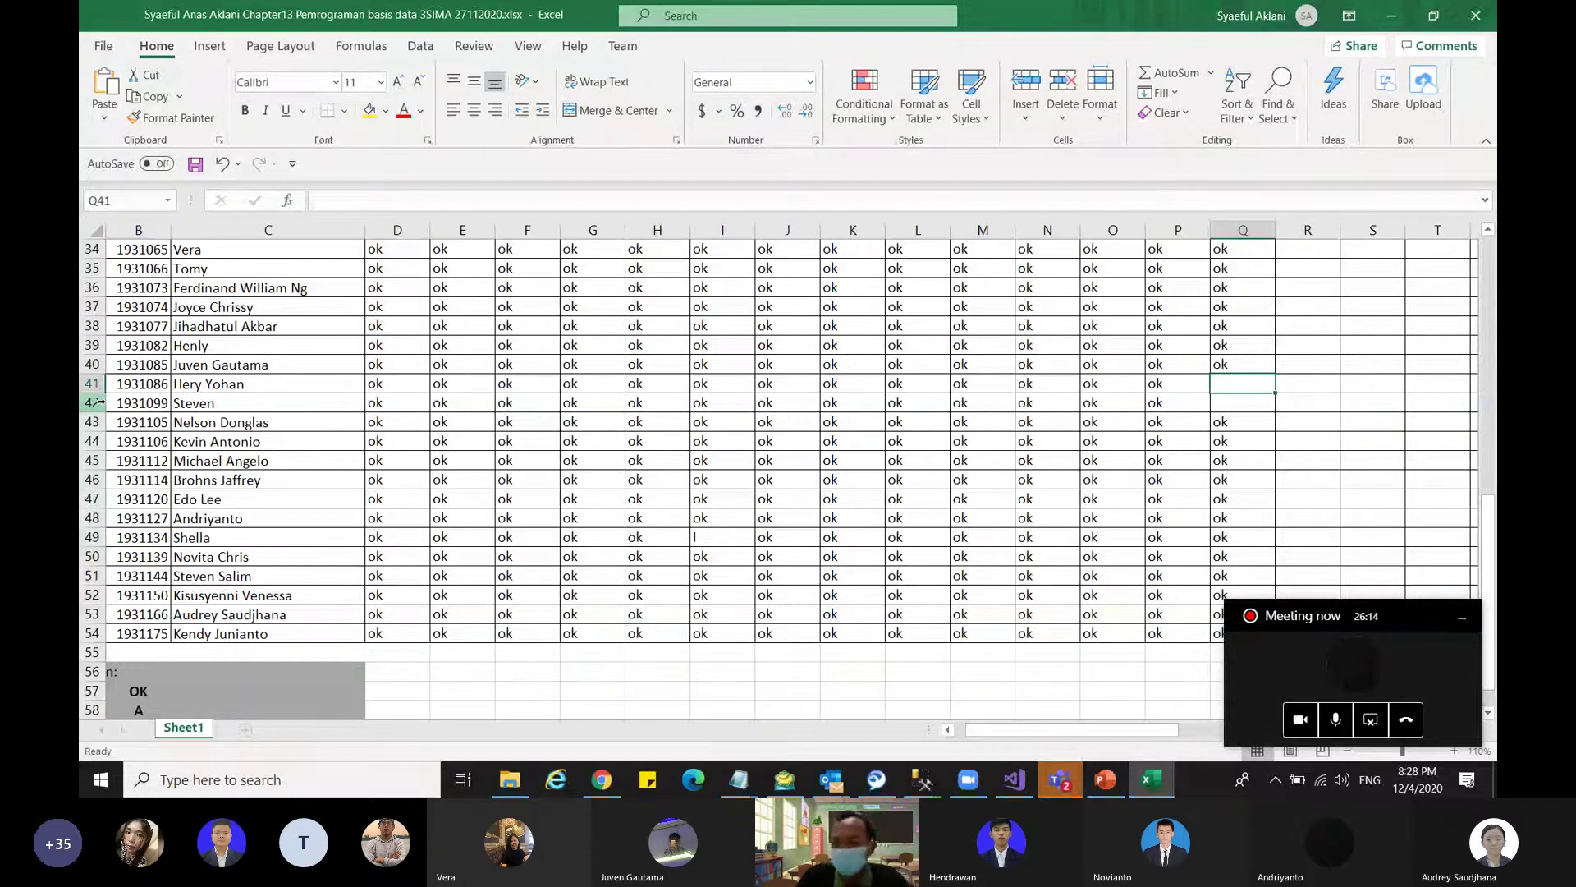
pyautogui.click(1242, 403)
pyautogui.write('ok')
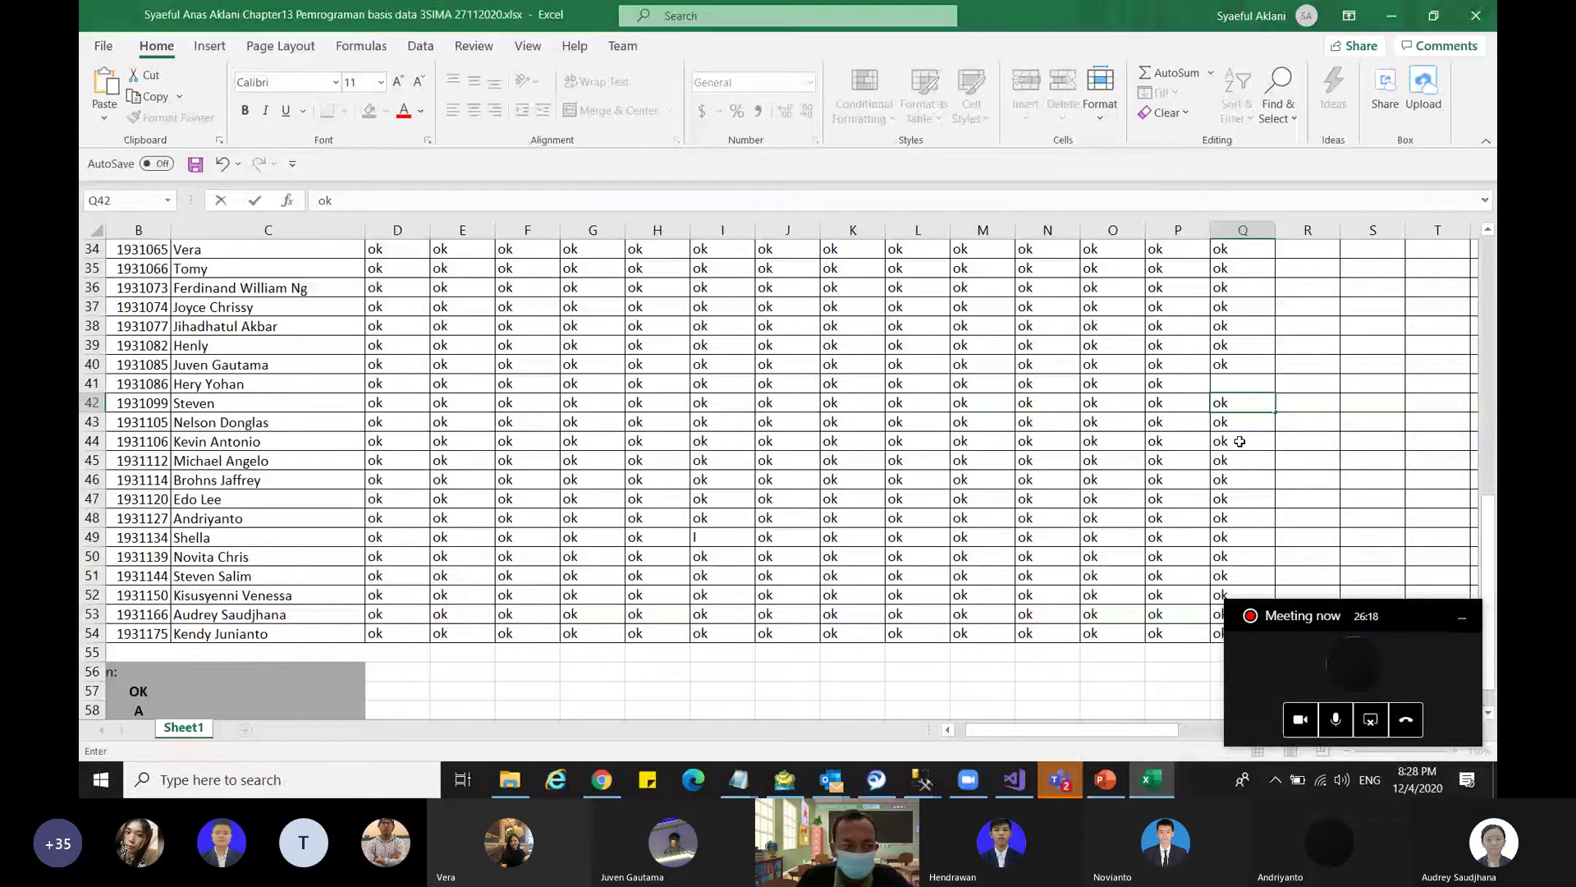
pyautogui.click(1240, 460)
pyautogui.scroll(7, 1240, 459)
pyautogui.click(102, 45)
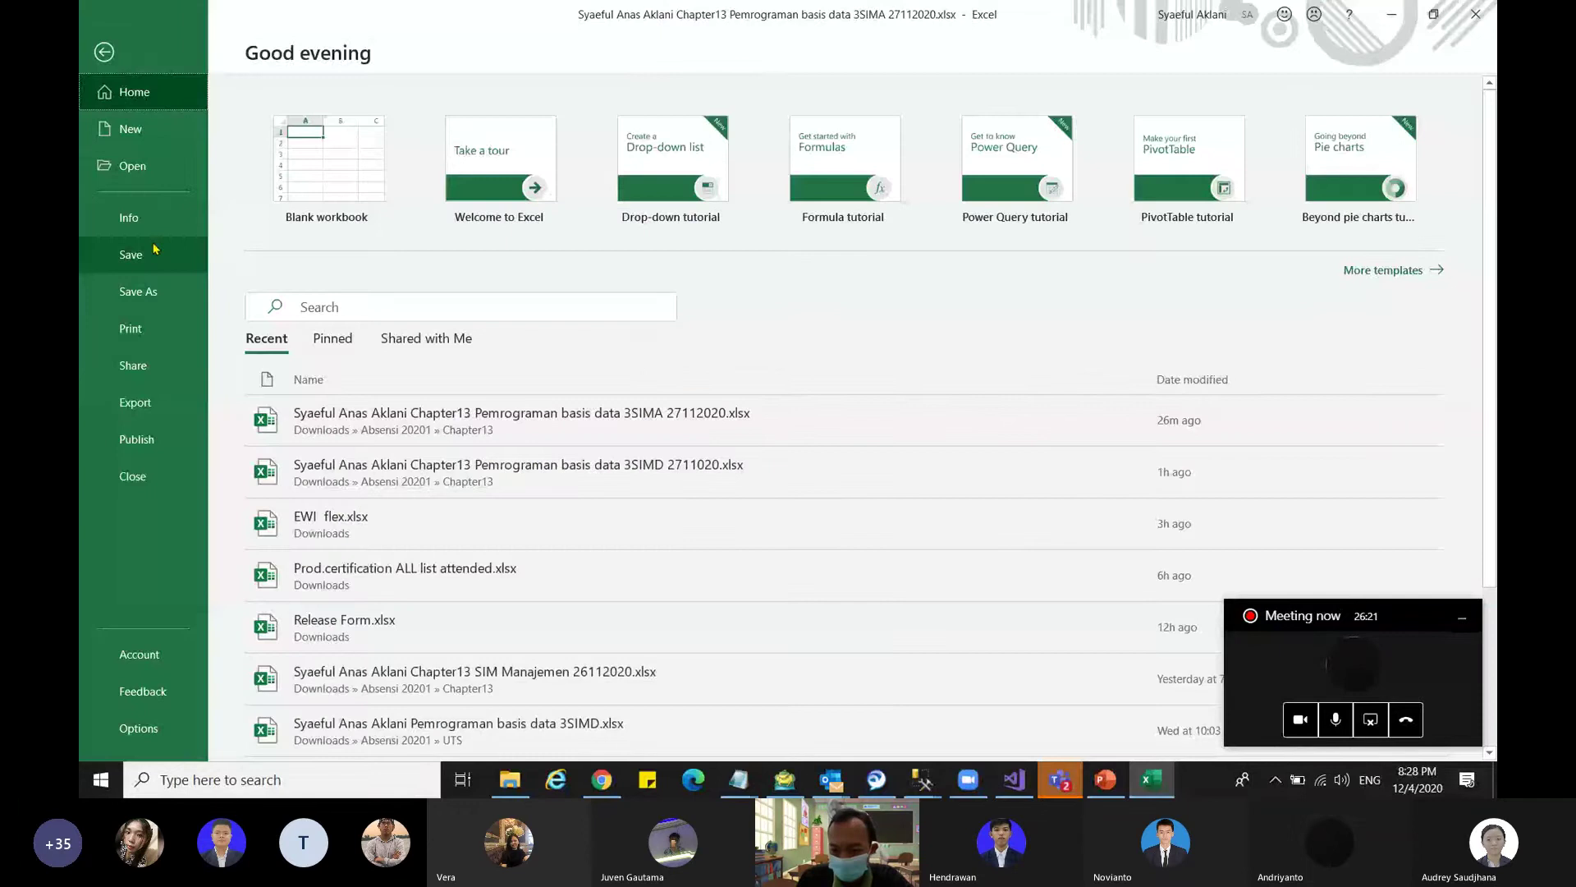
# - Check the Teams meeting chat for a reply from the student in row 41 and enter ok in cell Q41 of the Excel workbook
pyautogui.click(1060, 779)
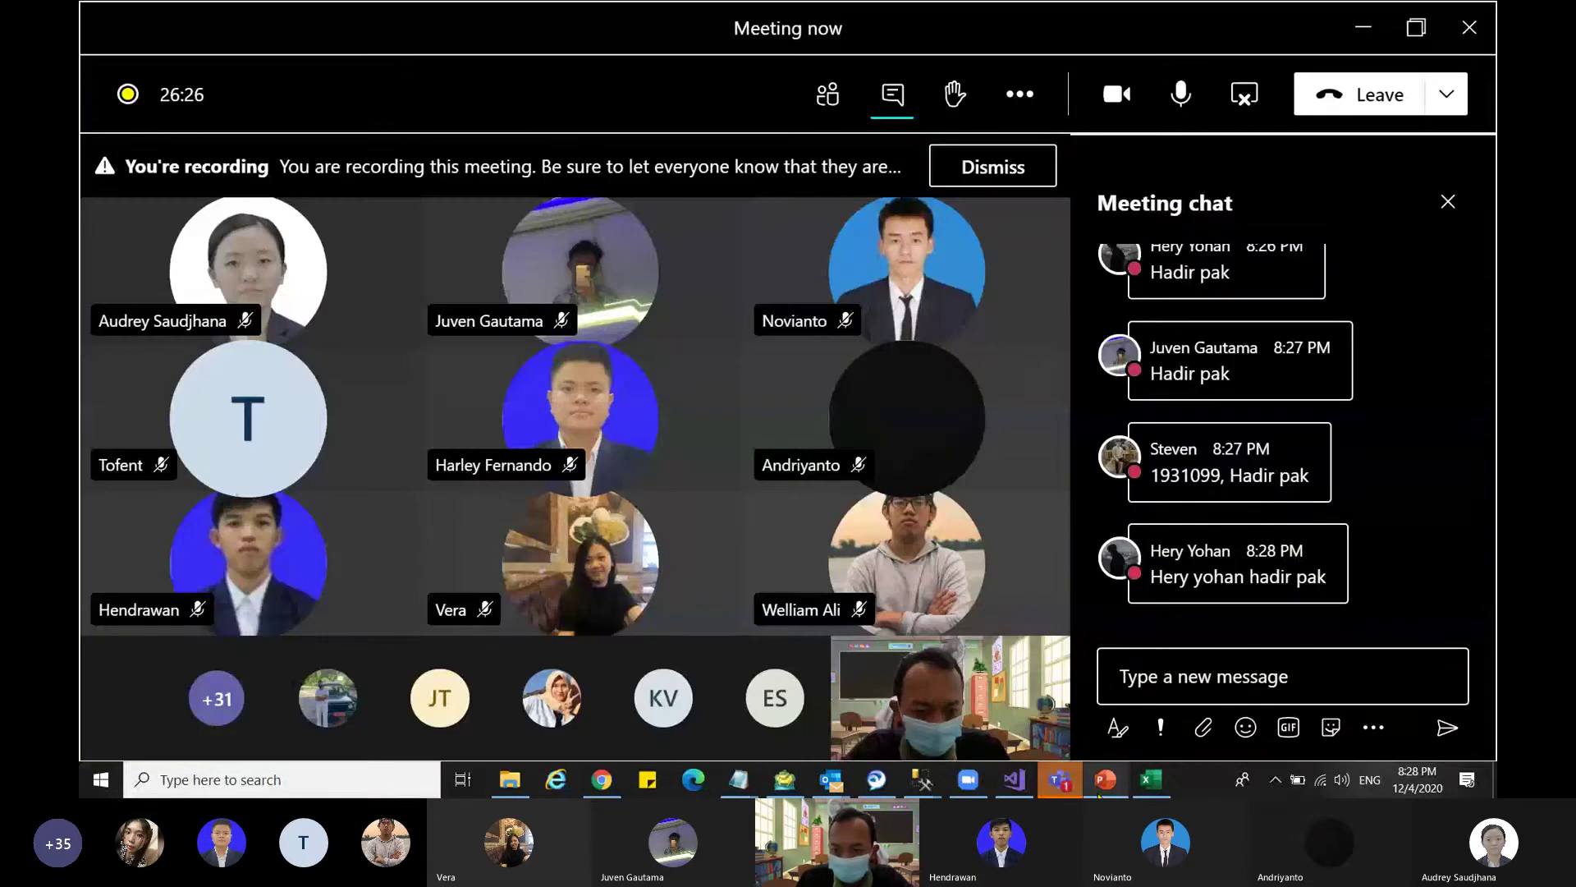
pyautogui.click(1151, 779)
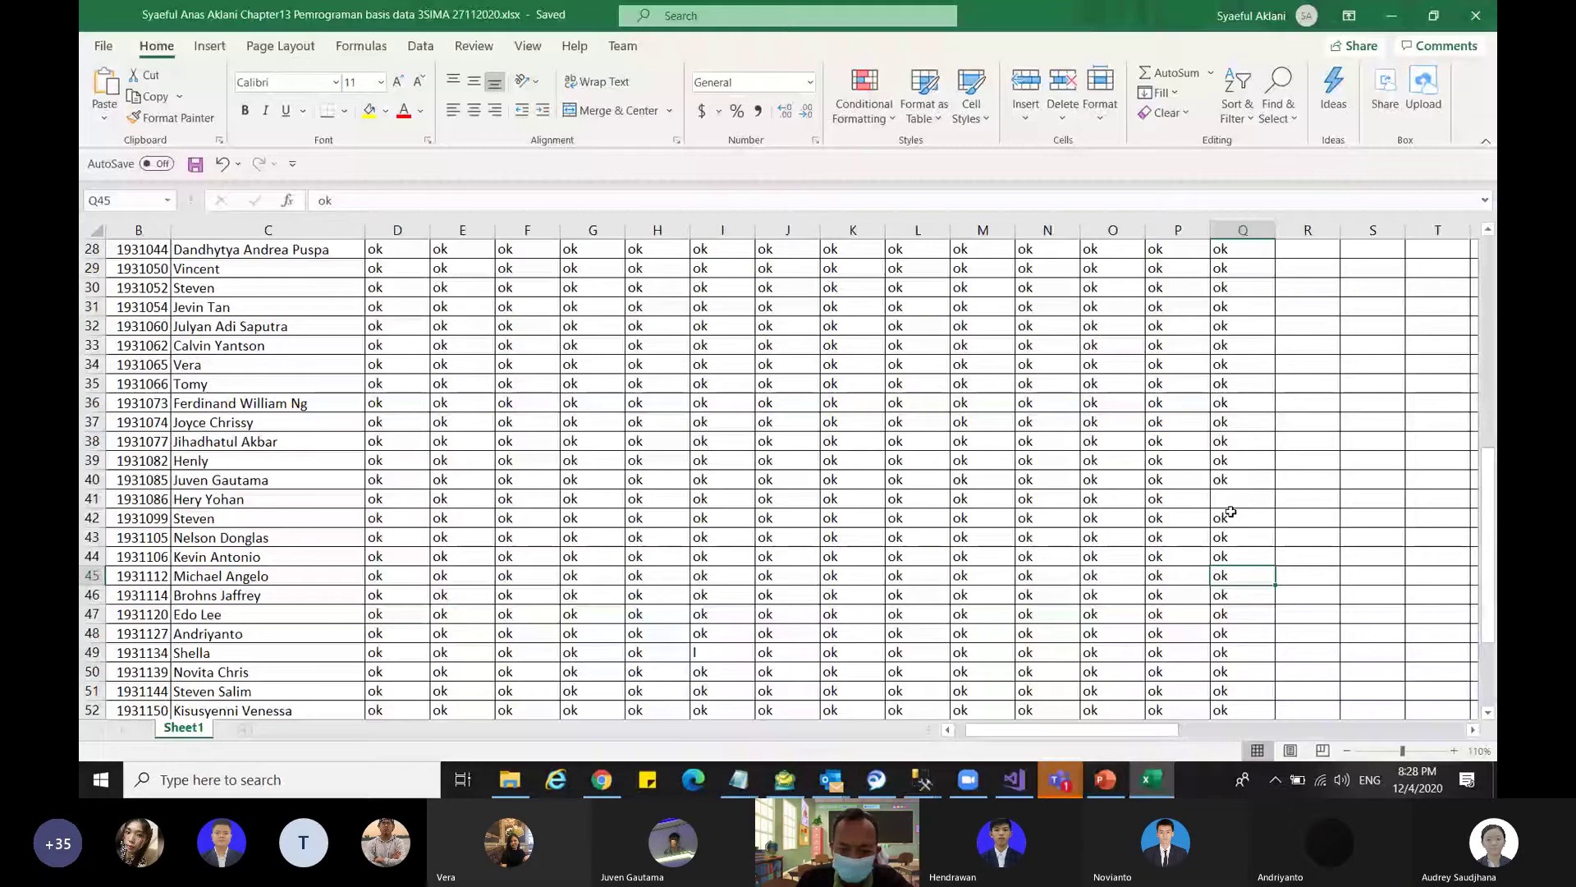
pyautogui.click(1238, 501)
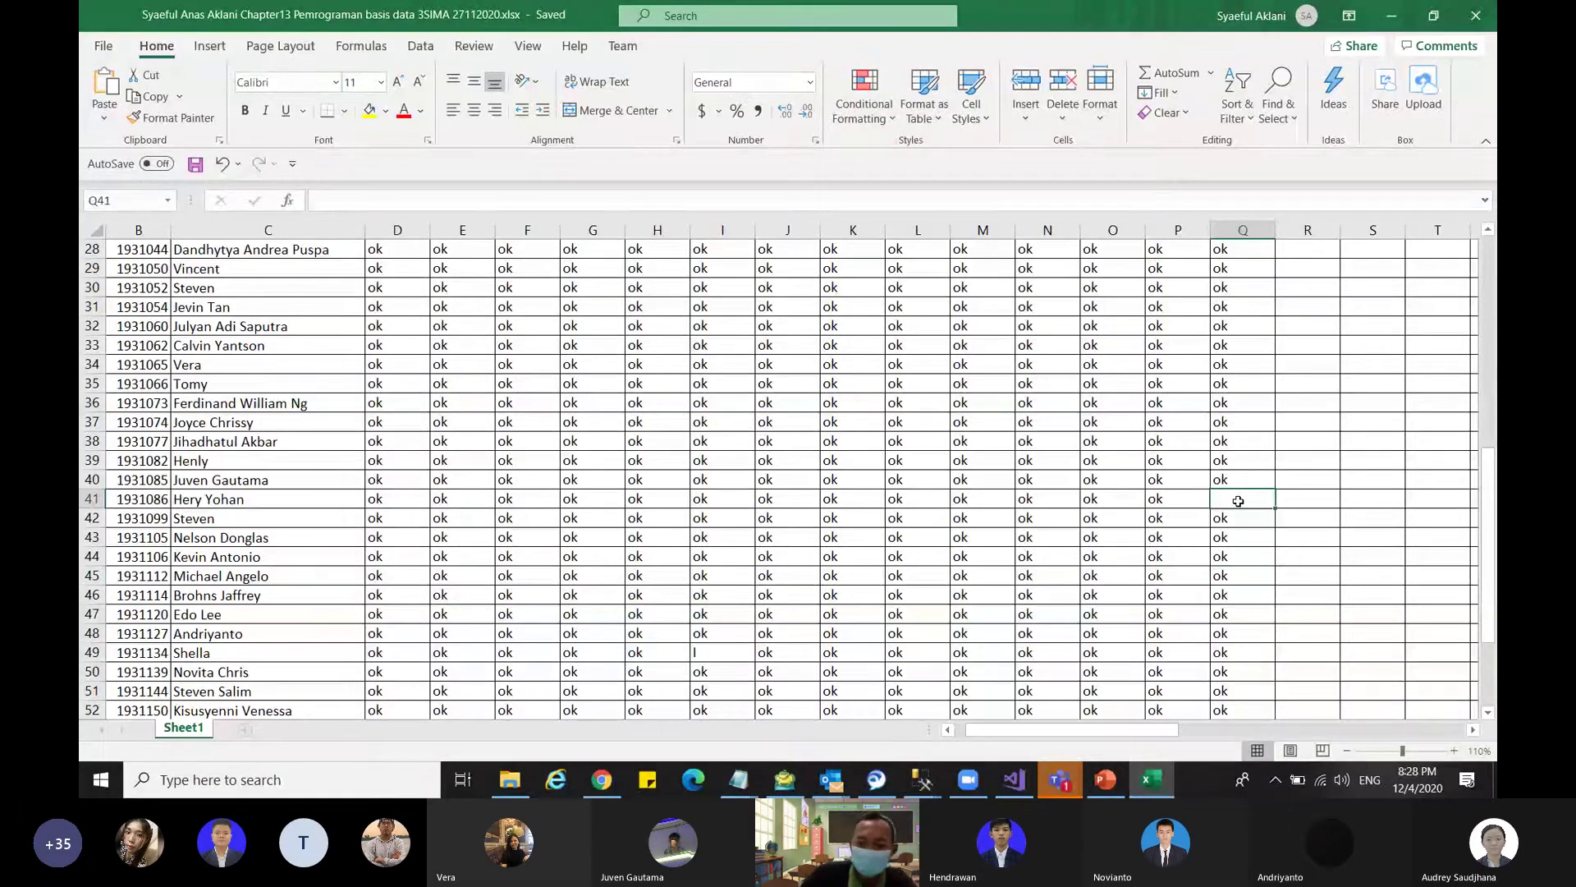
pyautogui.write('ok')
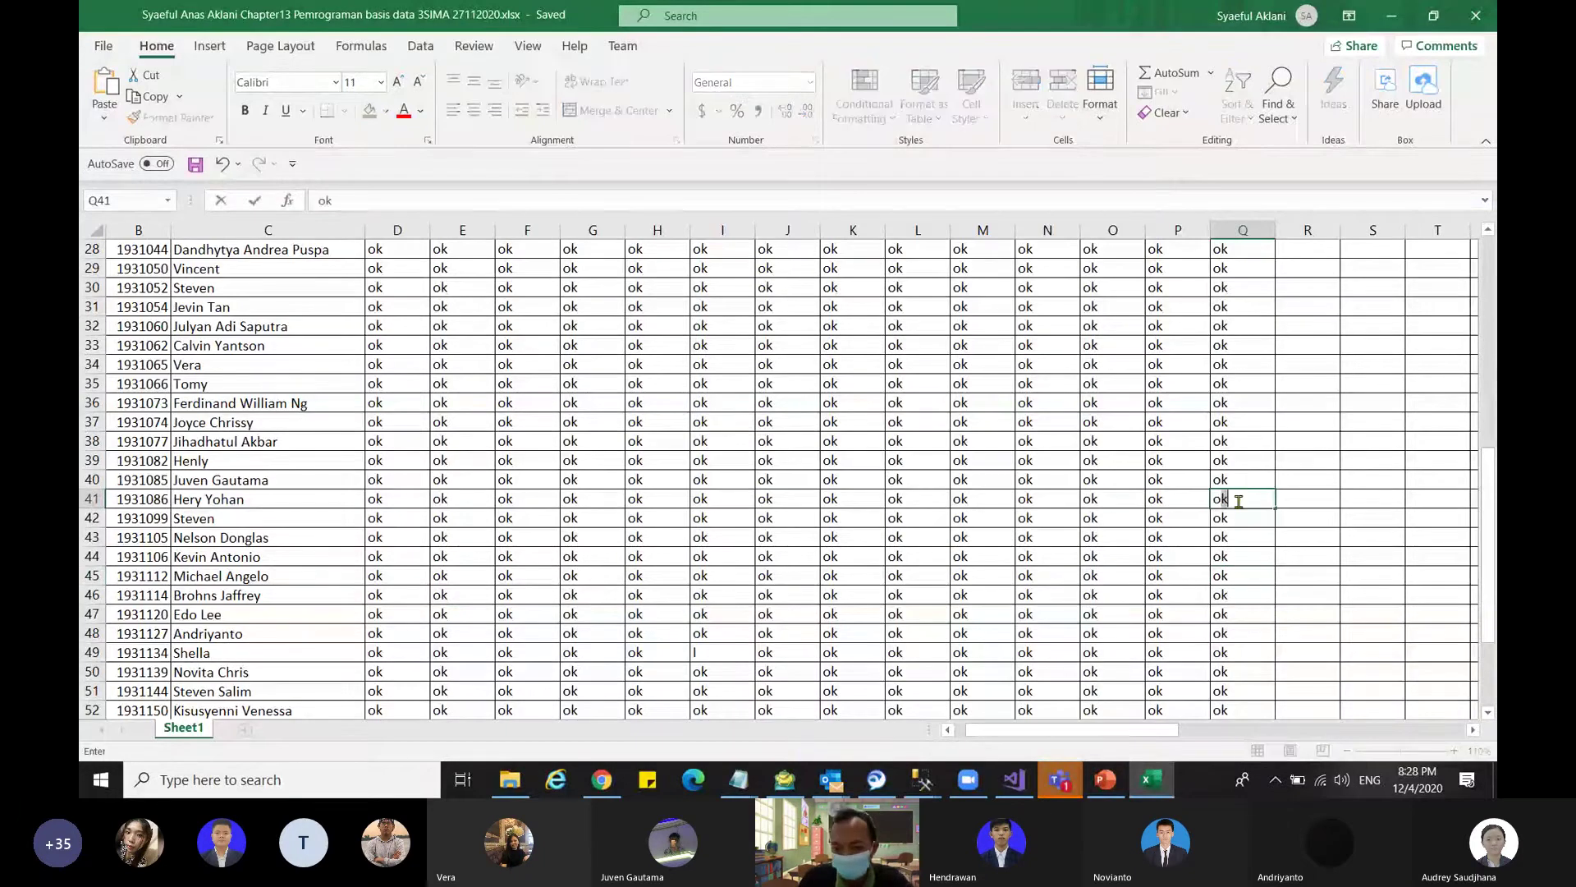
pyautogui.click(1256, 556)
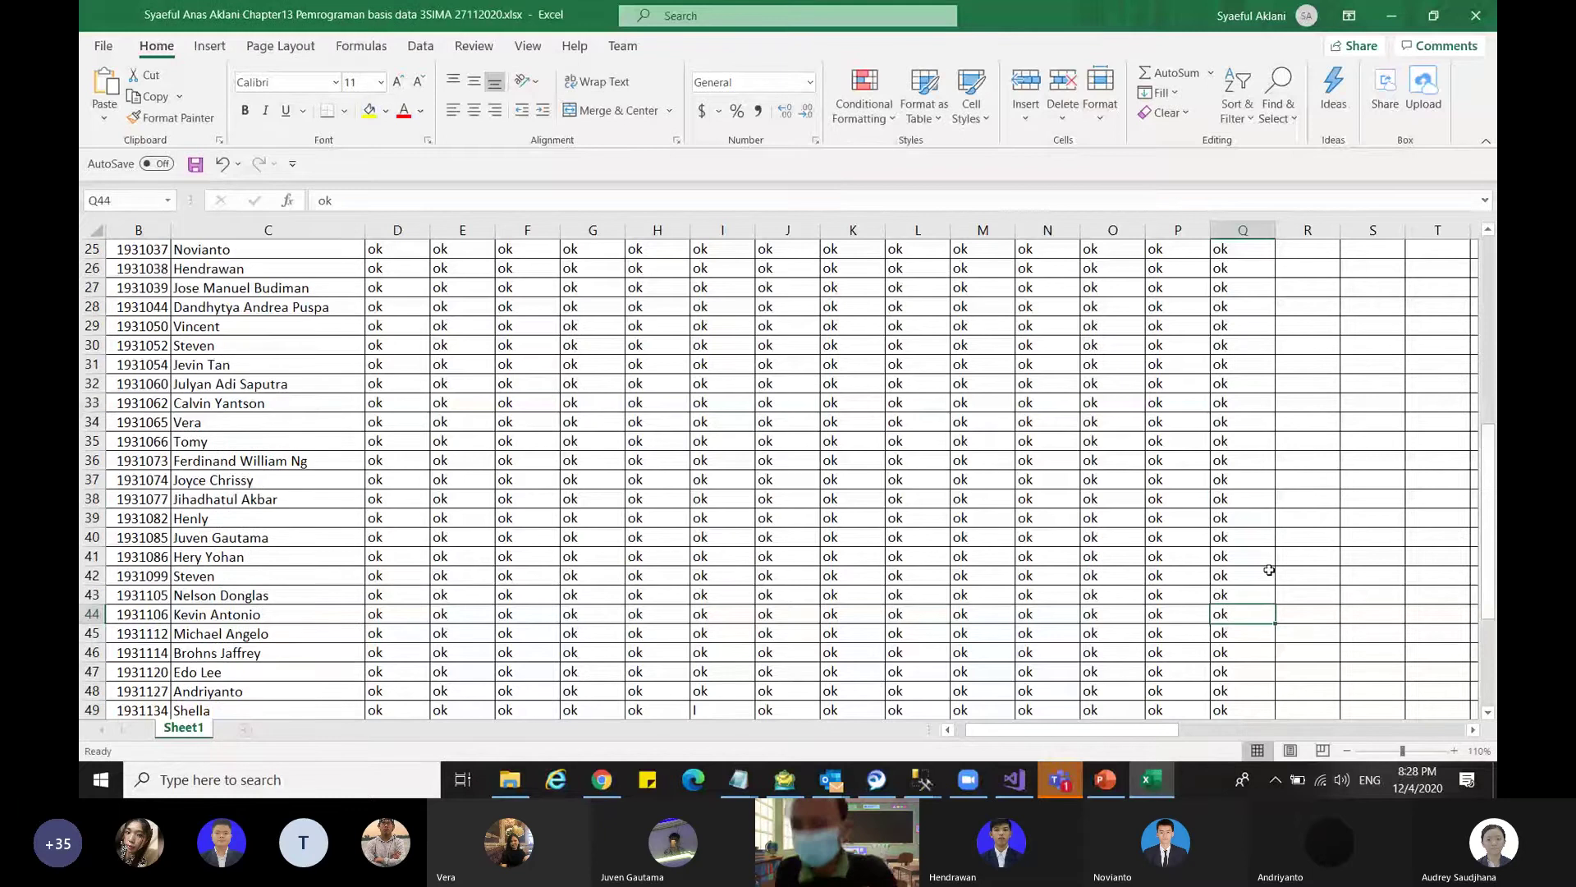
# - Save the completed attendance workbook and return to the Teams meeting
pyautogui.scroll(8, 821, 410)
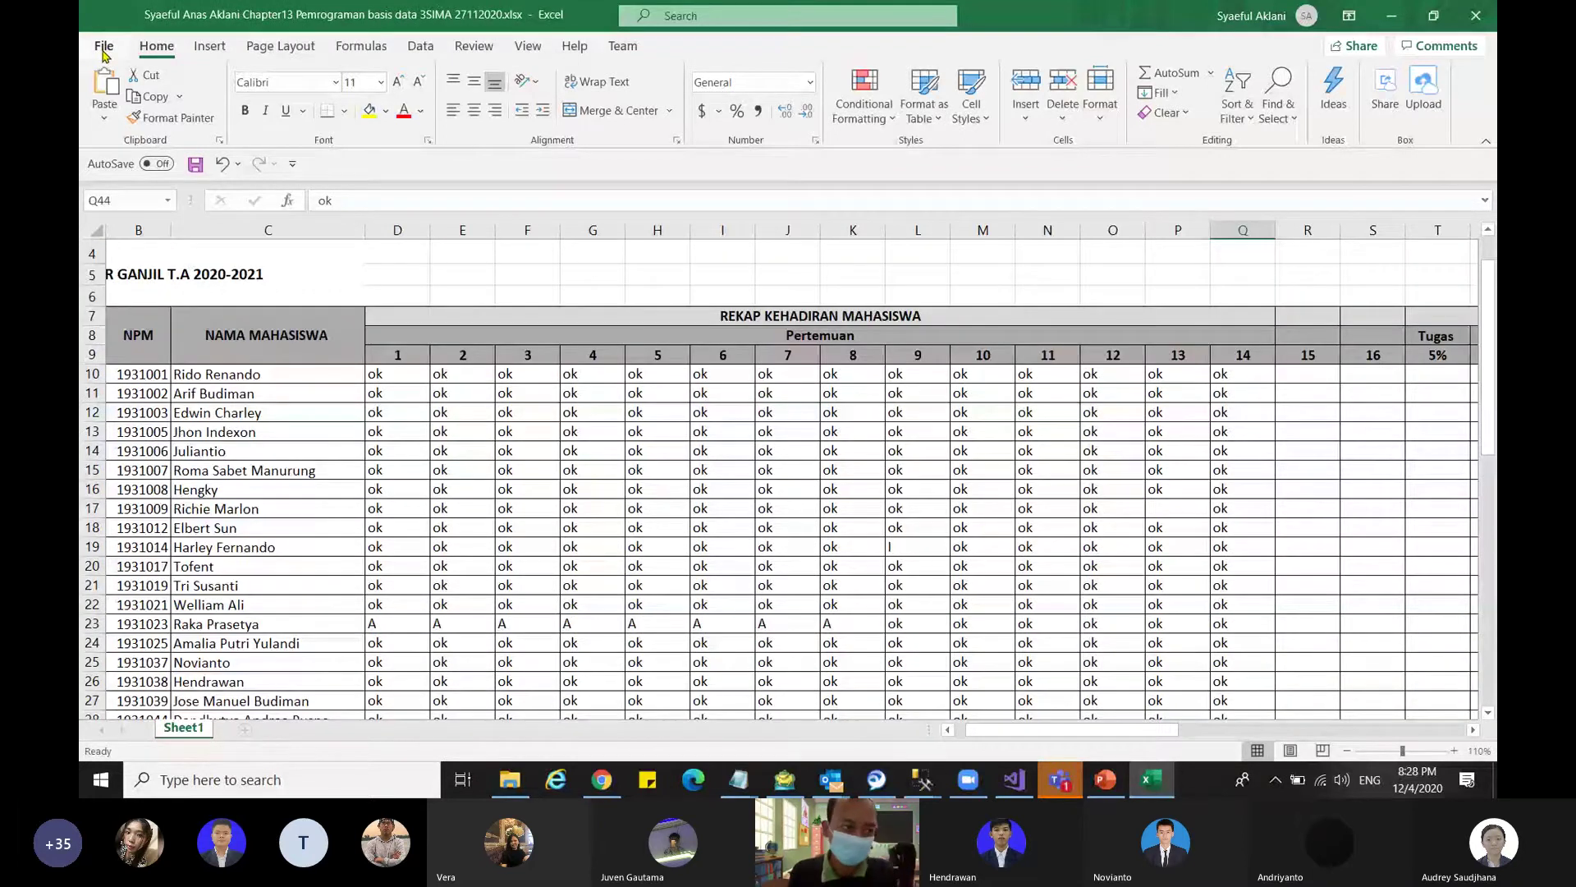
pyautogui.click(103, 47)
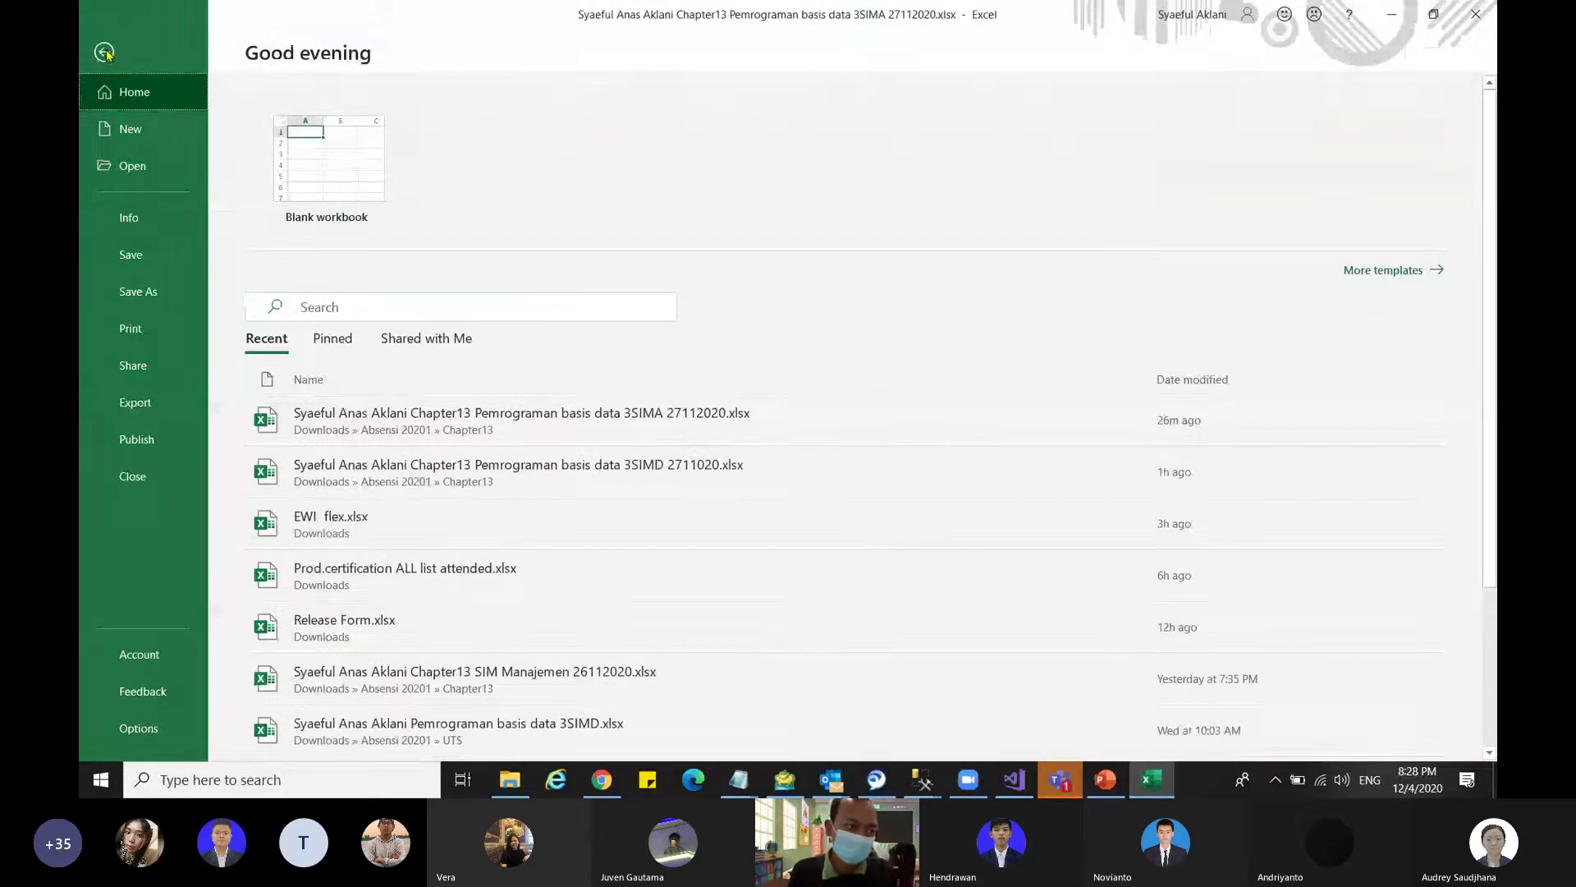
pyautogui.click(165, 256)
pyautogui.click(1406, 24)
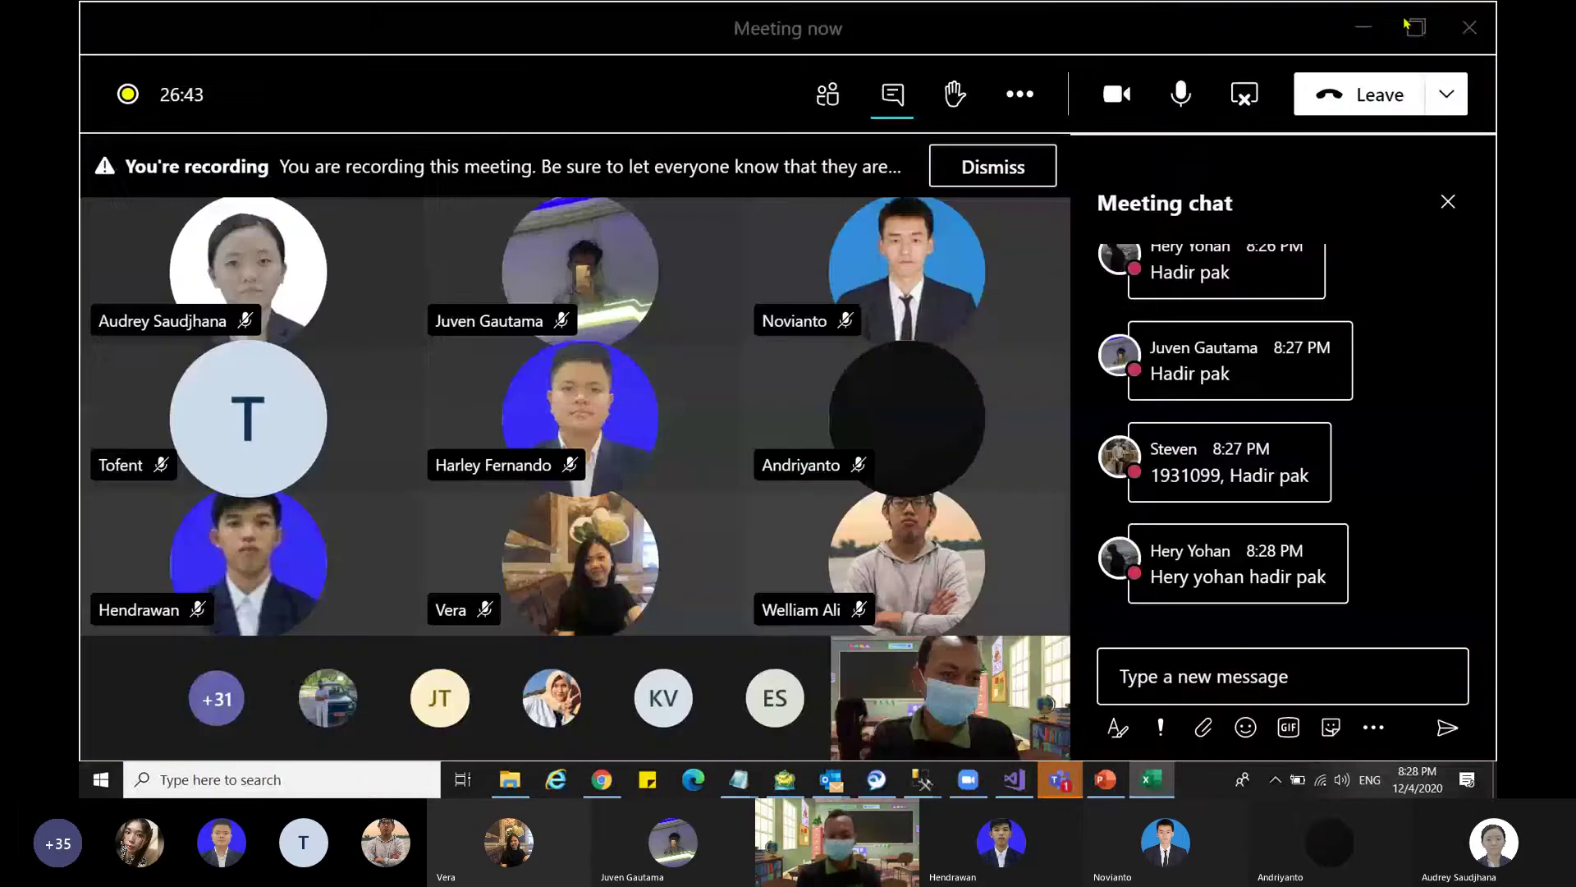